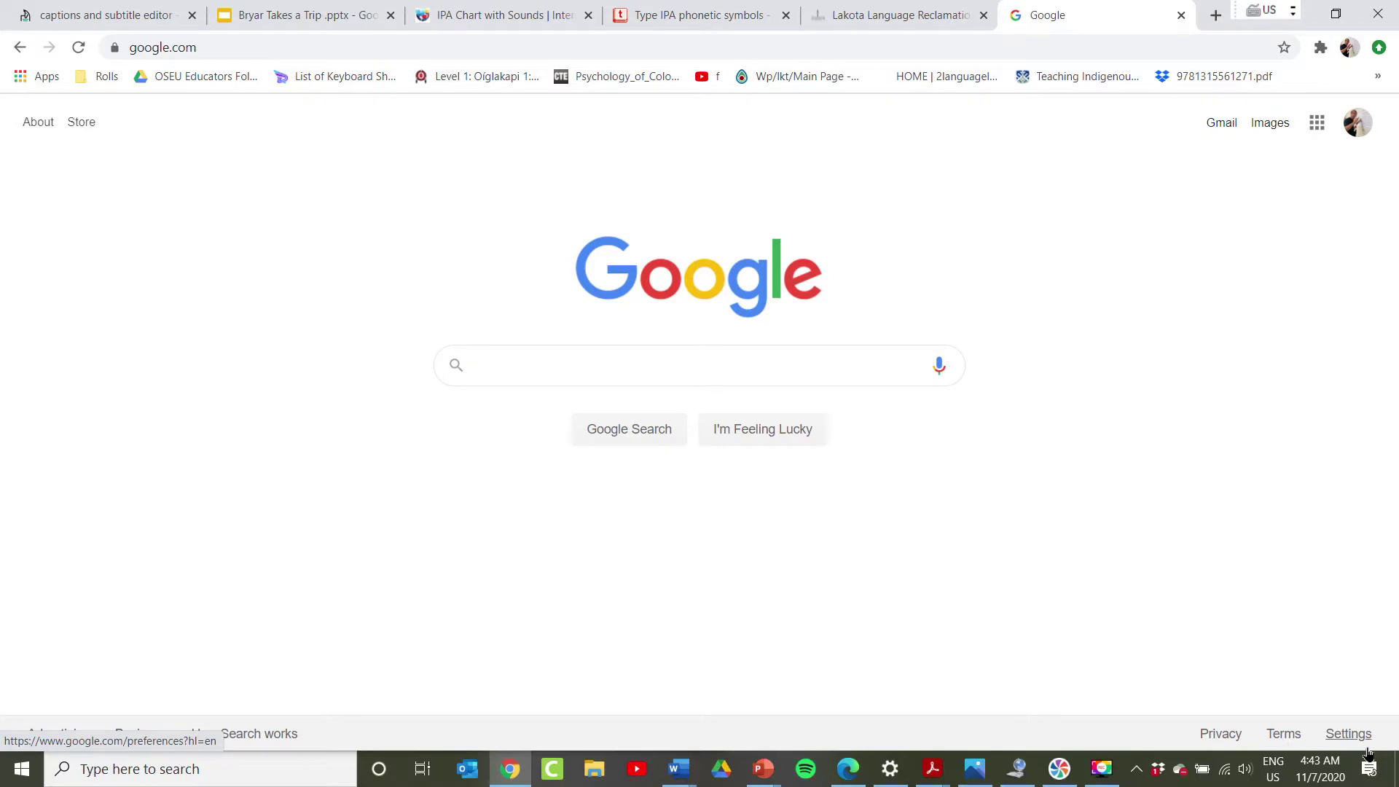
# Step: Search Google for "microsoft keyboard layout creator", open Microsoft's download page, and highlight the abbreviation MSKLC in the title
pyautogui.write('ro')
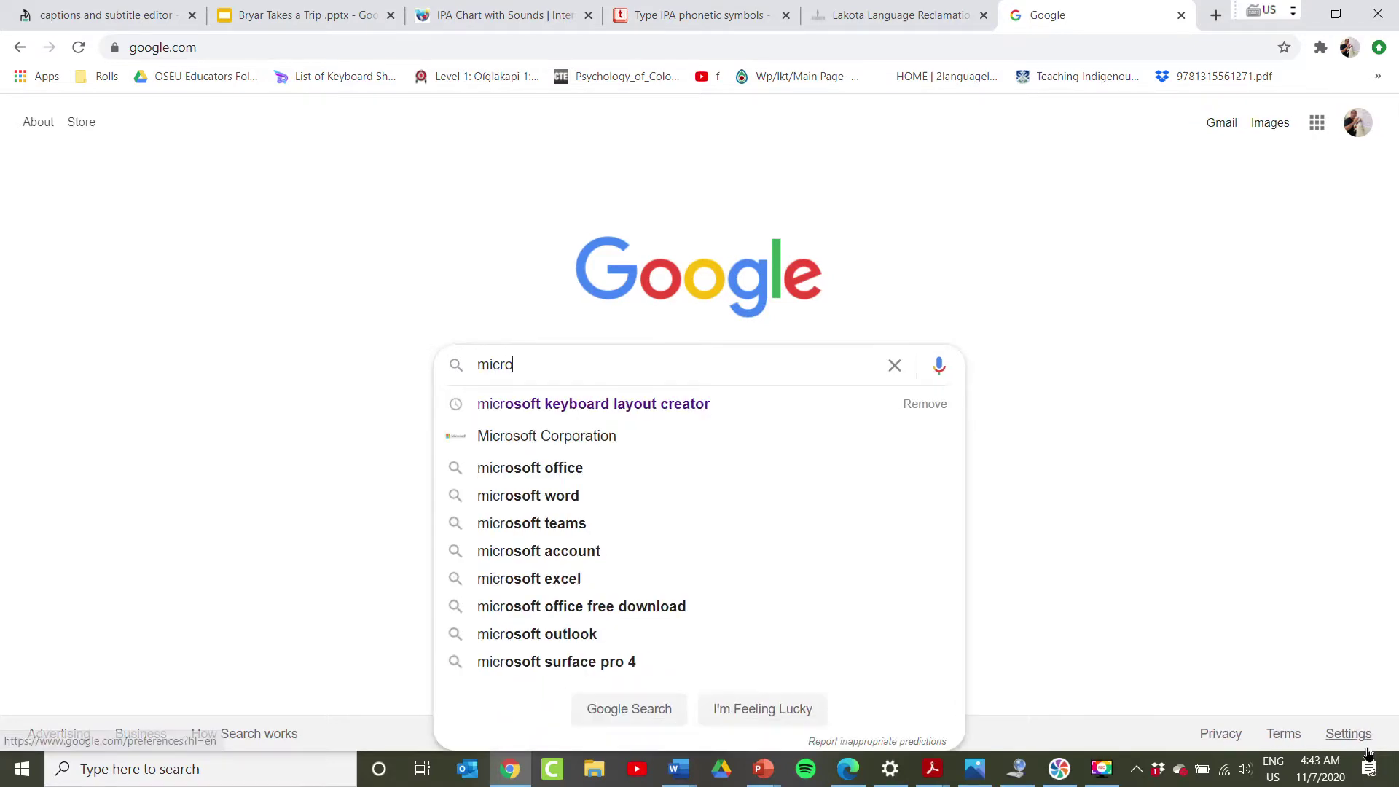
pyautogui.write('soft keyboard layout creator')
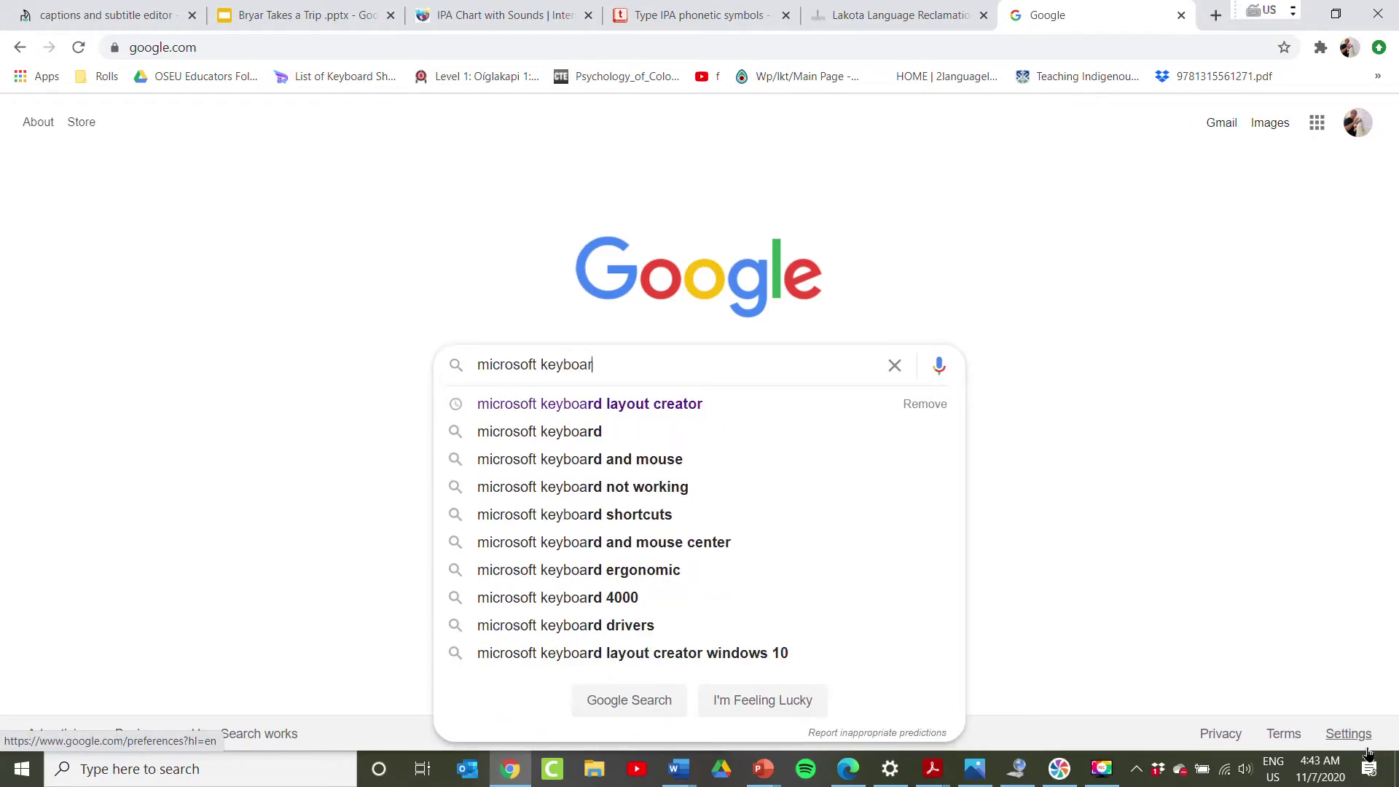
pyautogui.click(794, 404)
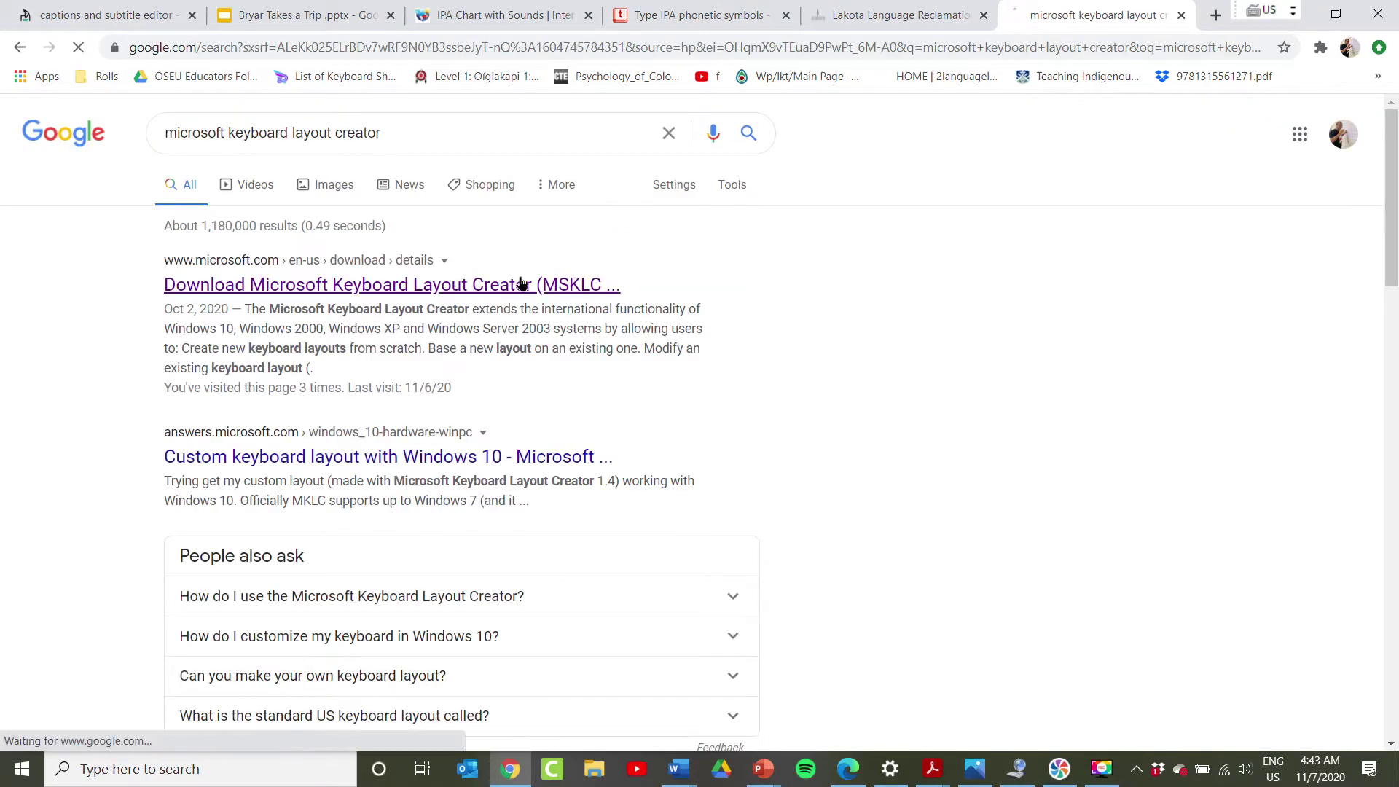
pyautogui.click(522, 285)
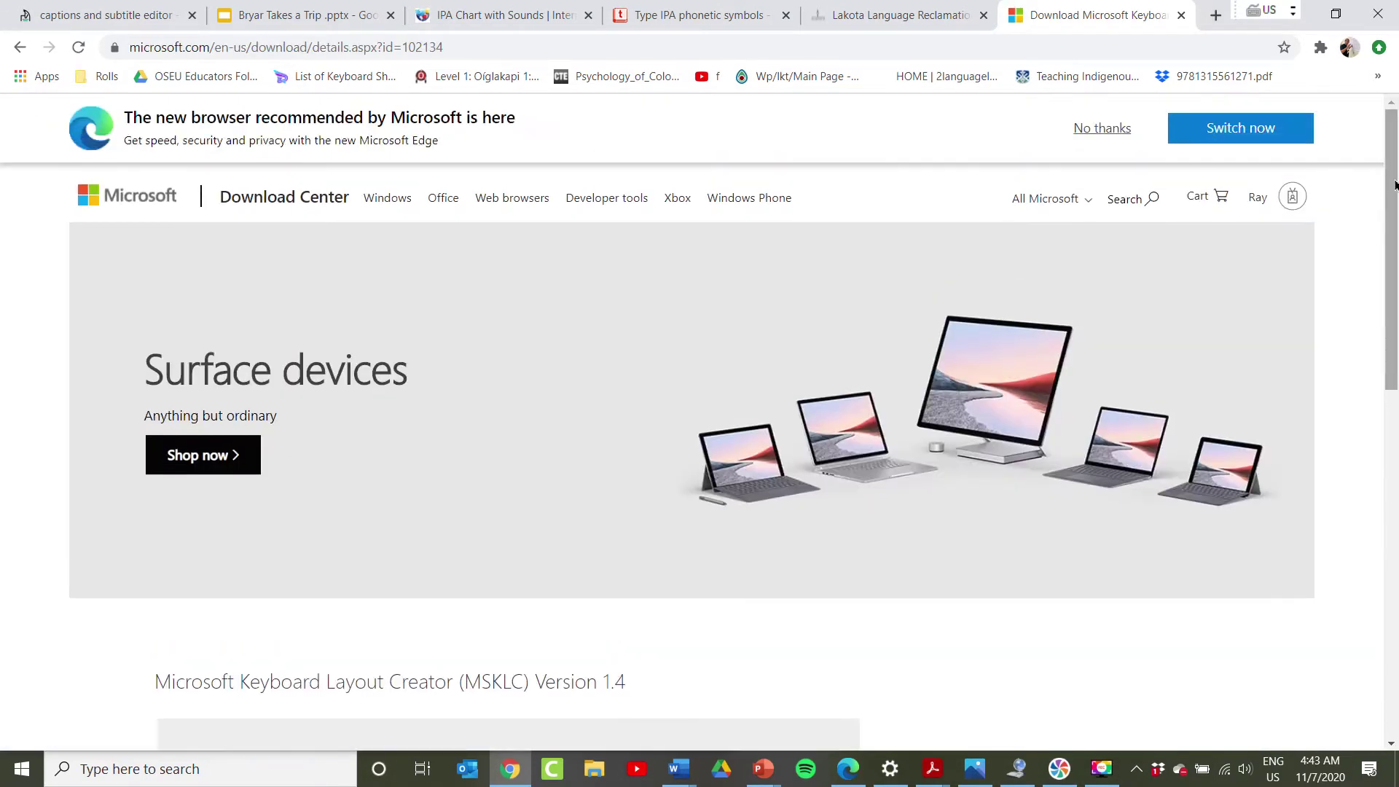
pyautogui.scroll(-4, 697, 261)
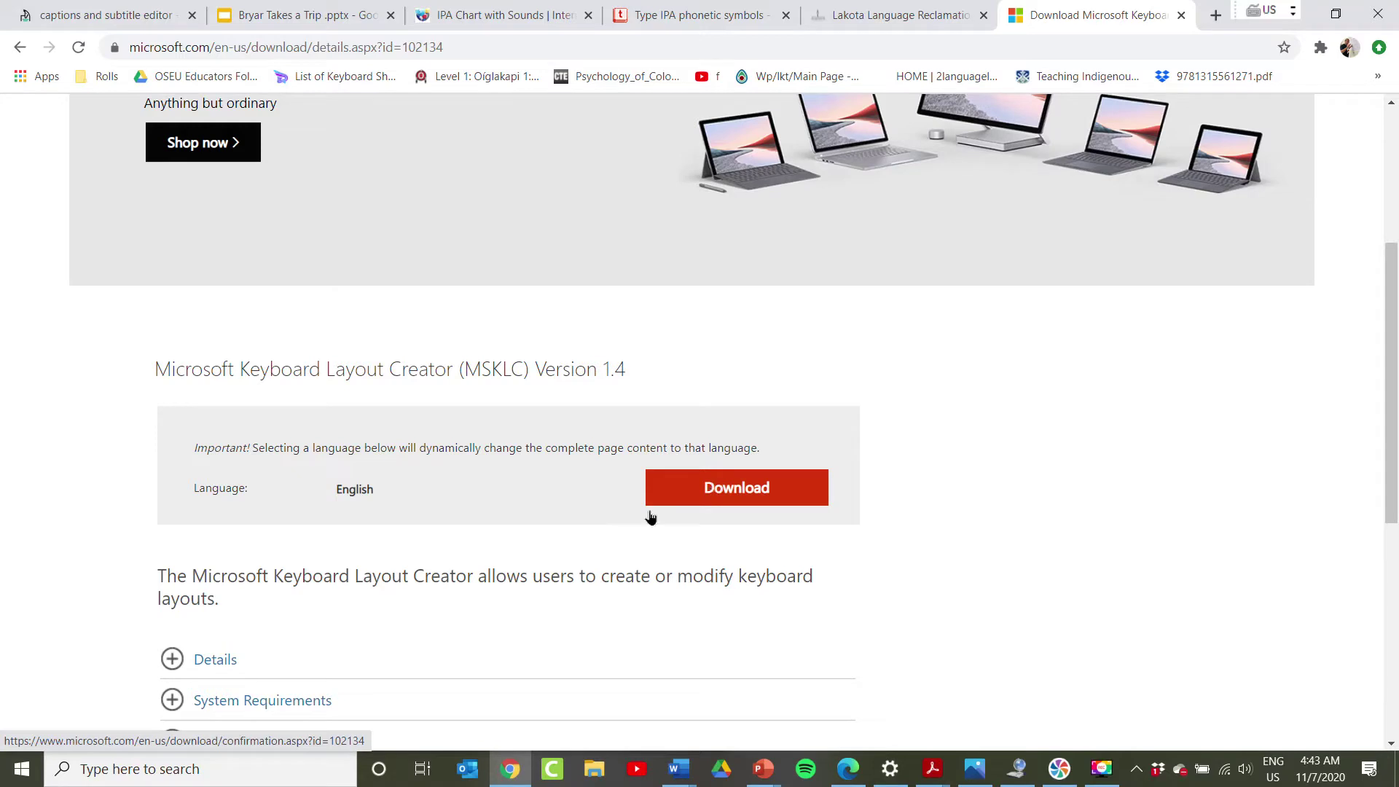
pyautogui.moveTo(464, 373); pyautogui.dragTo(521, 377)
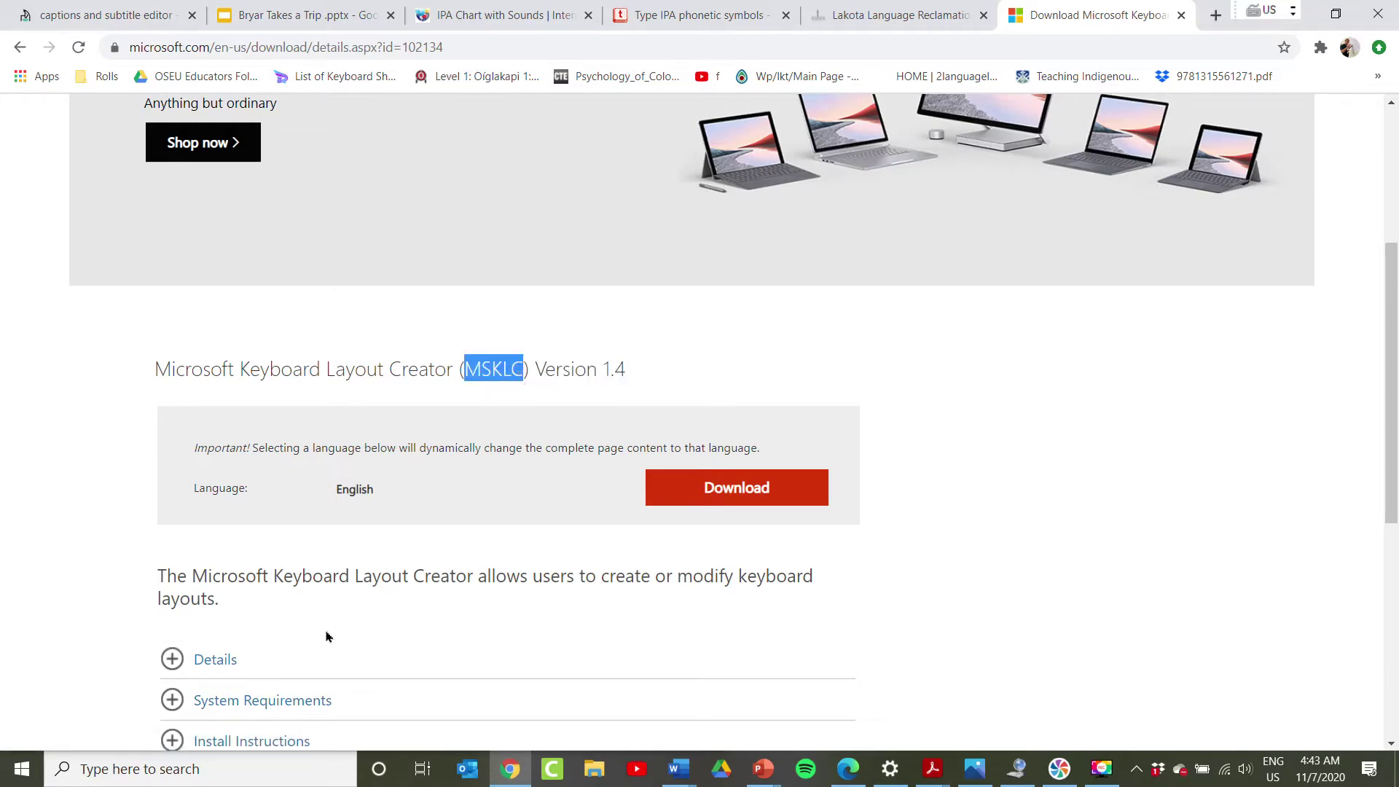
# Step: Find MSKLC.msi through Windows search, run its setup with the Repair option, and close the wizard
pyautogui.click(235, 769)
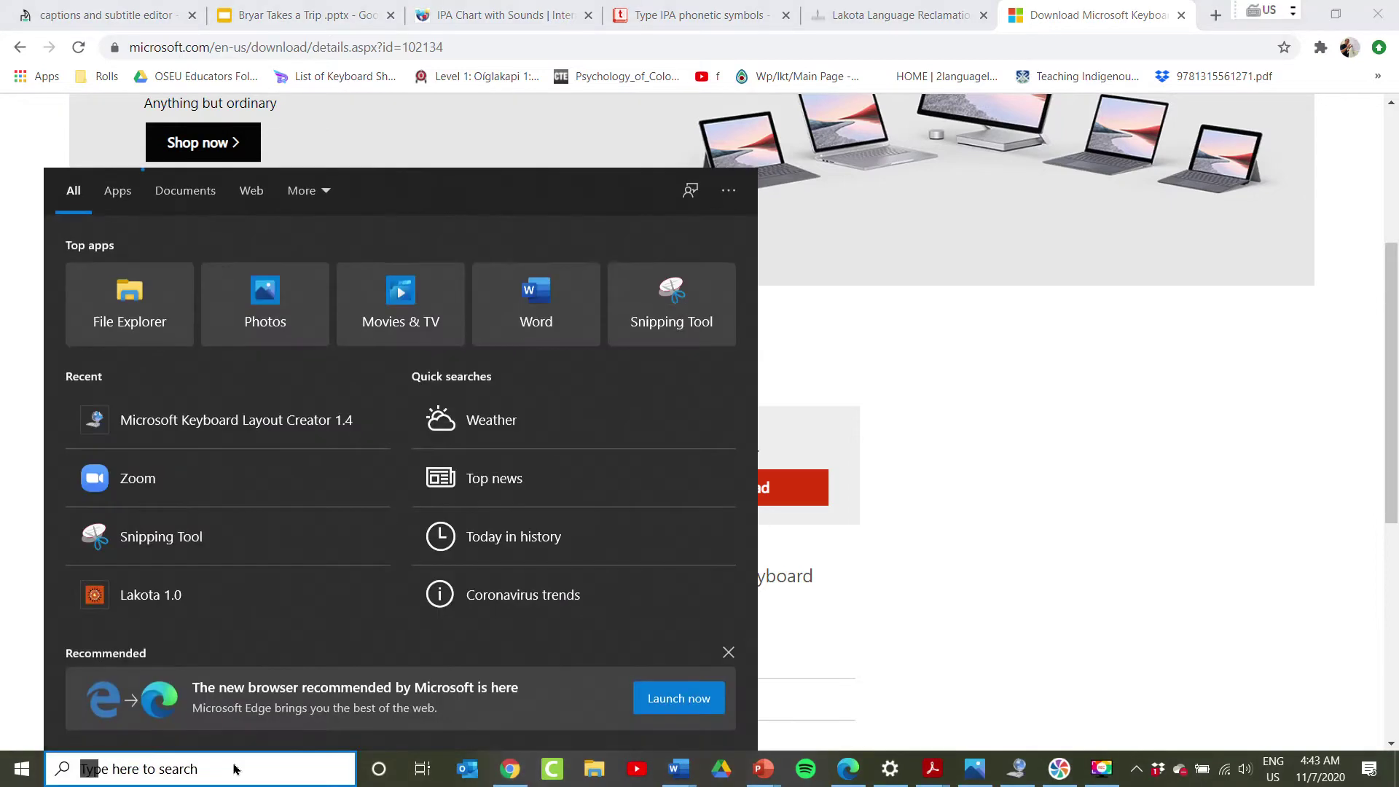
pyautogui.write('msklc')
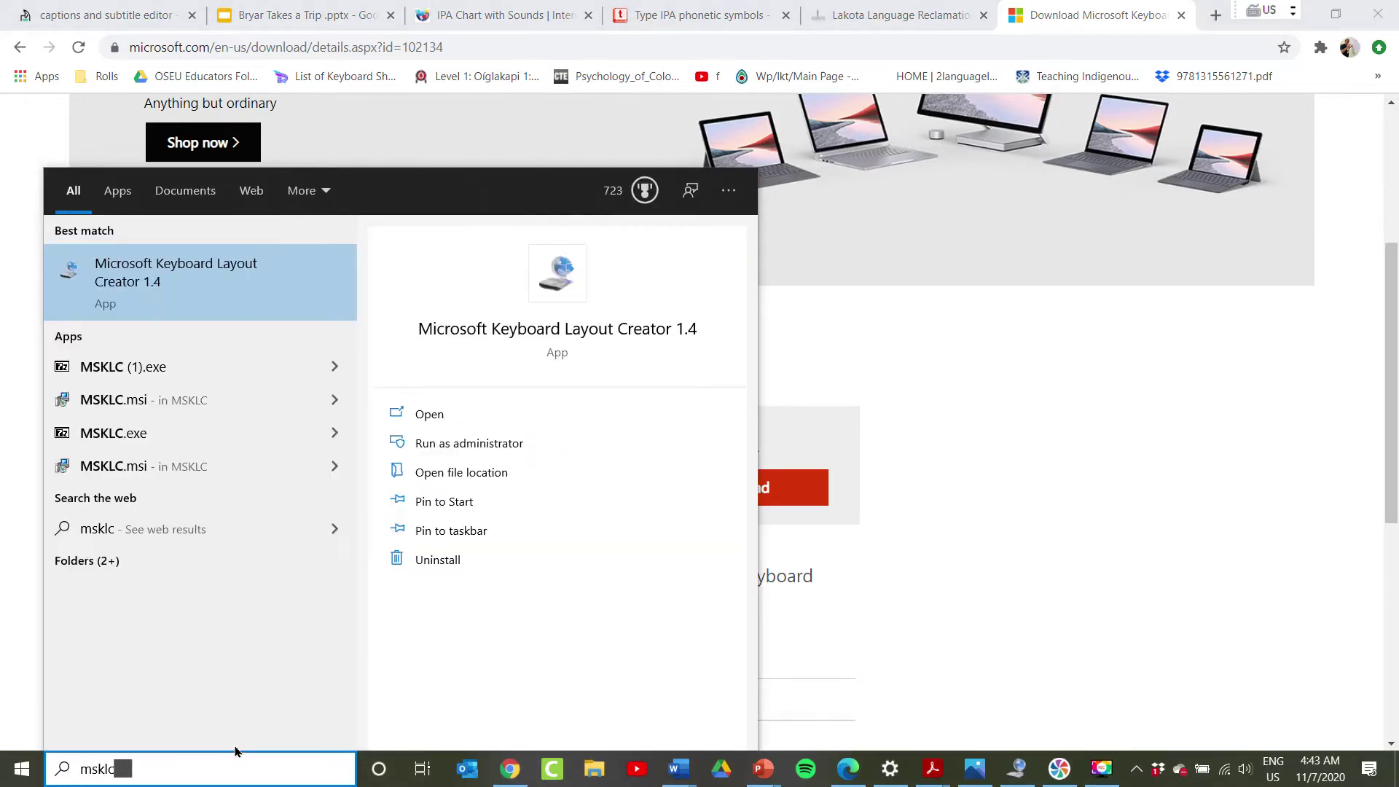
pyautogui.click(188, 409)
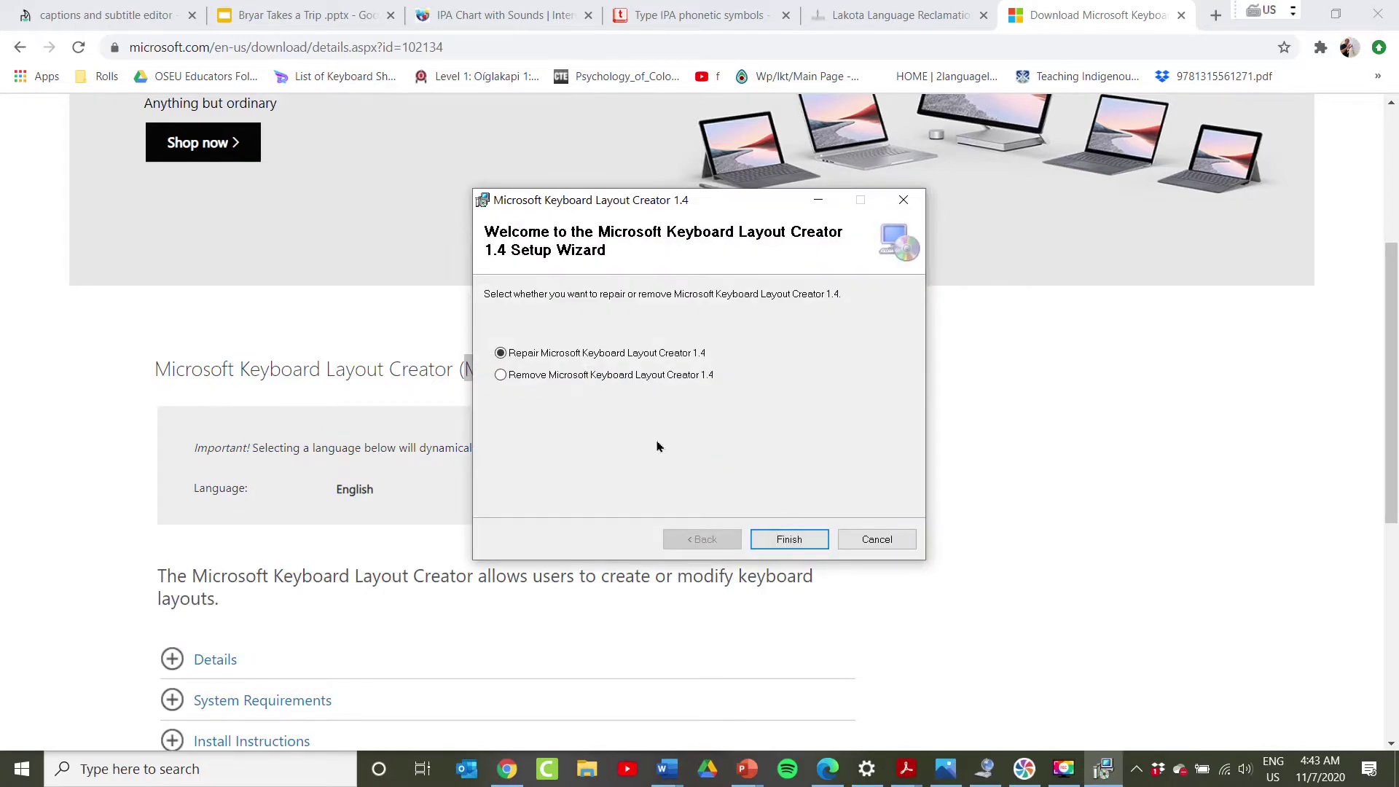
pyautogui.click(796, 551)
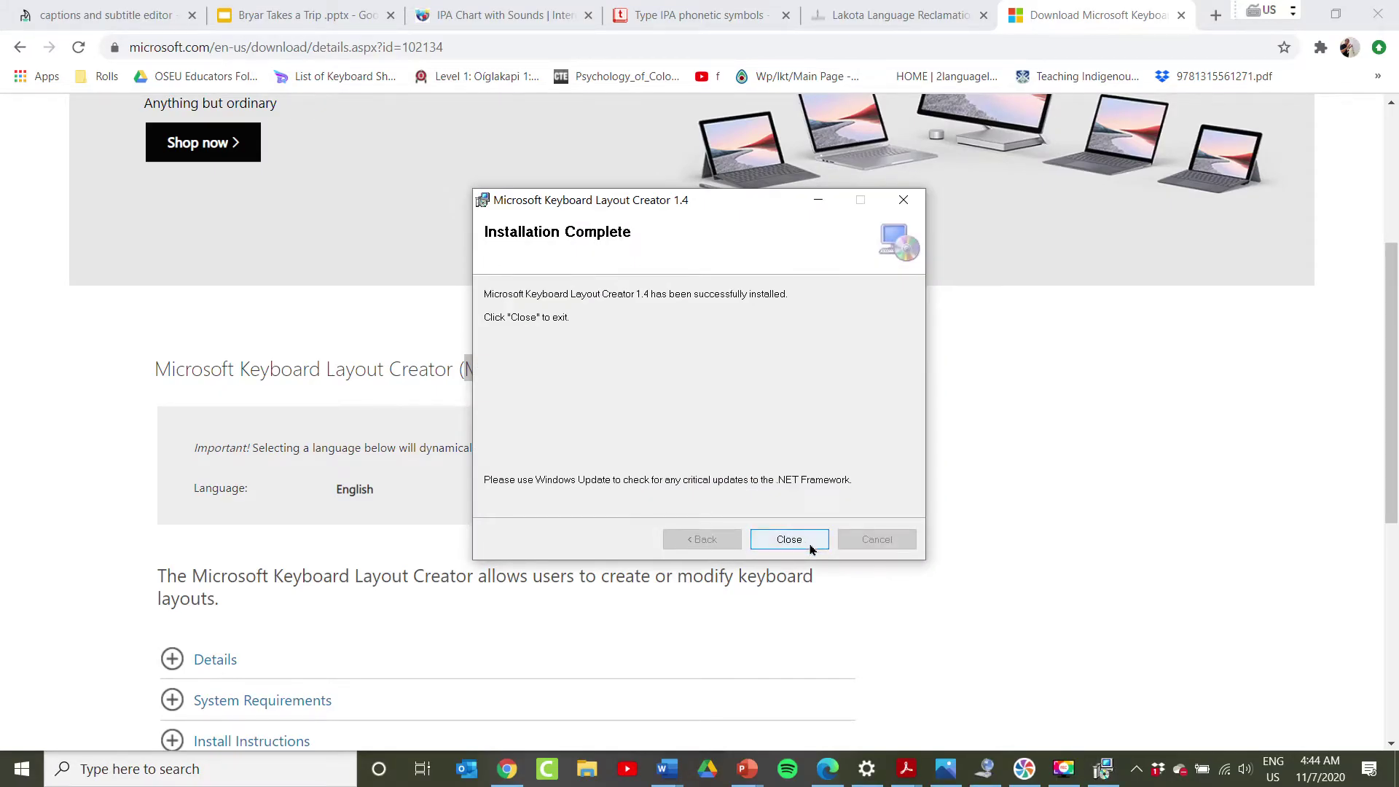
pyautogui.click(810, 548)
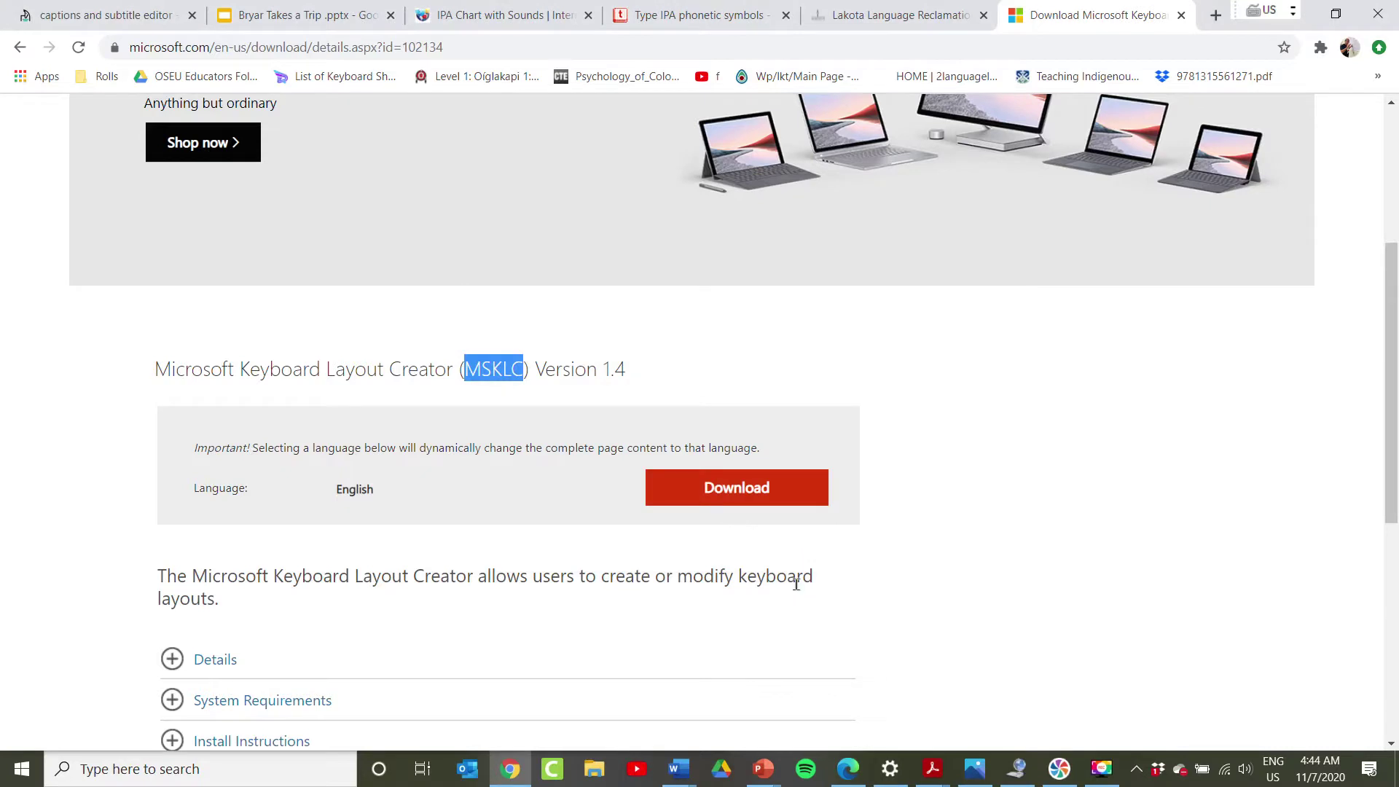
# Step: Launch Microsoft Keyboard Layout Creator 1.4, hide the browser, and close the extra blank layout window
pyautogui.click(236, 765)
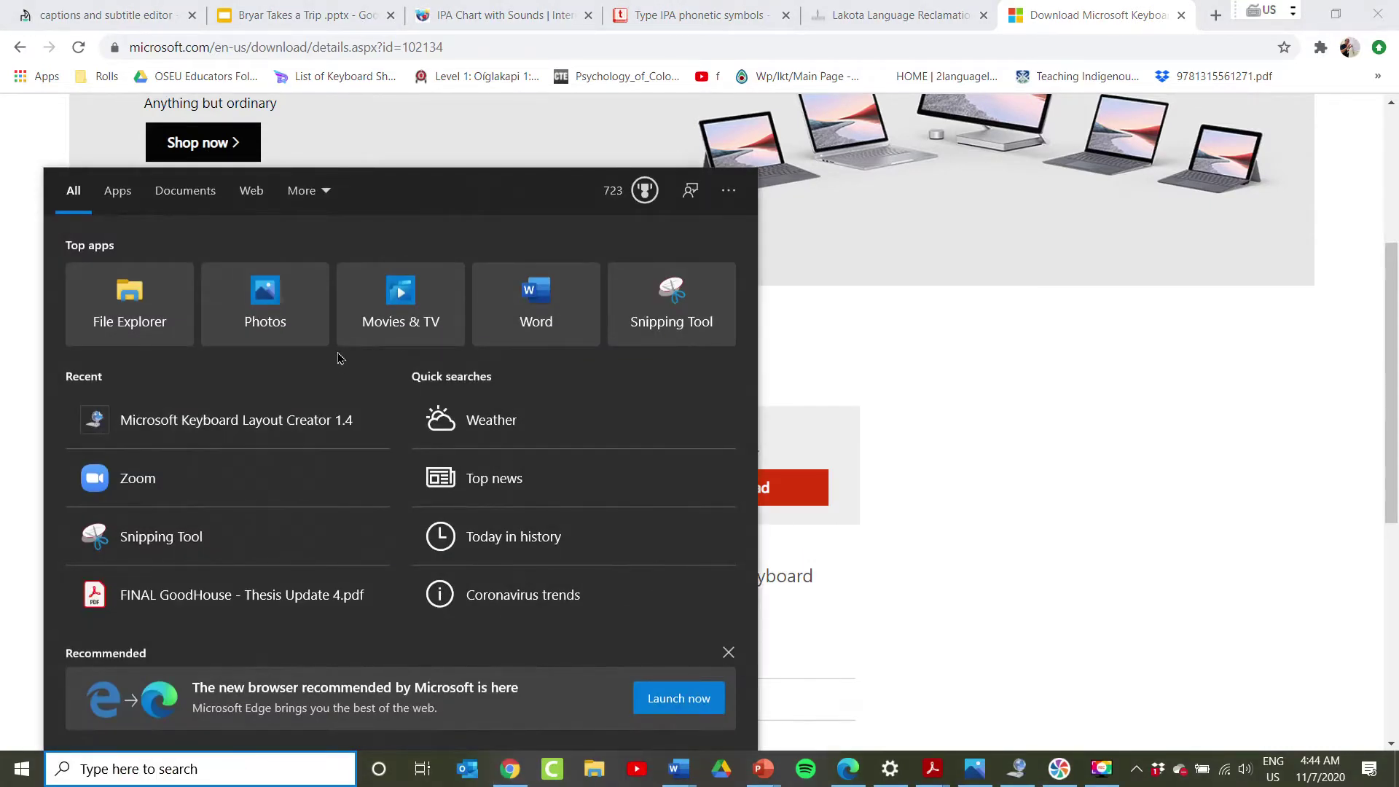
pyautogui.click(300, 418)
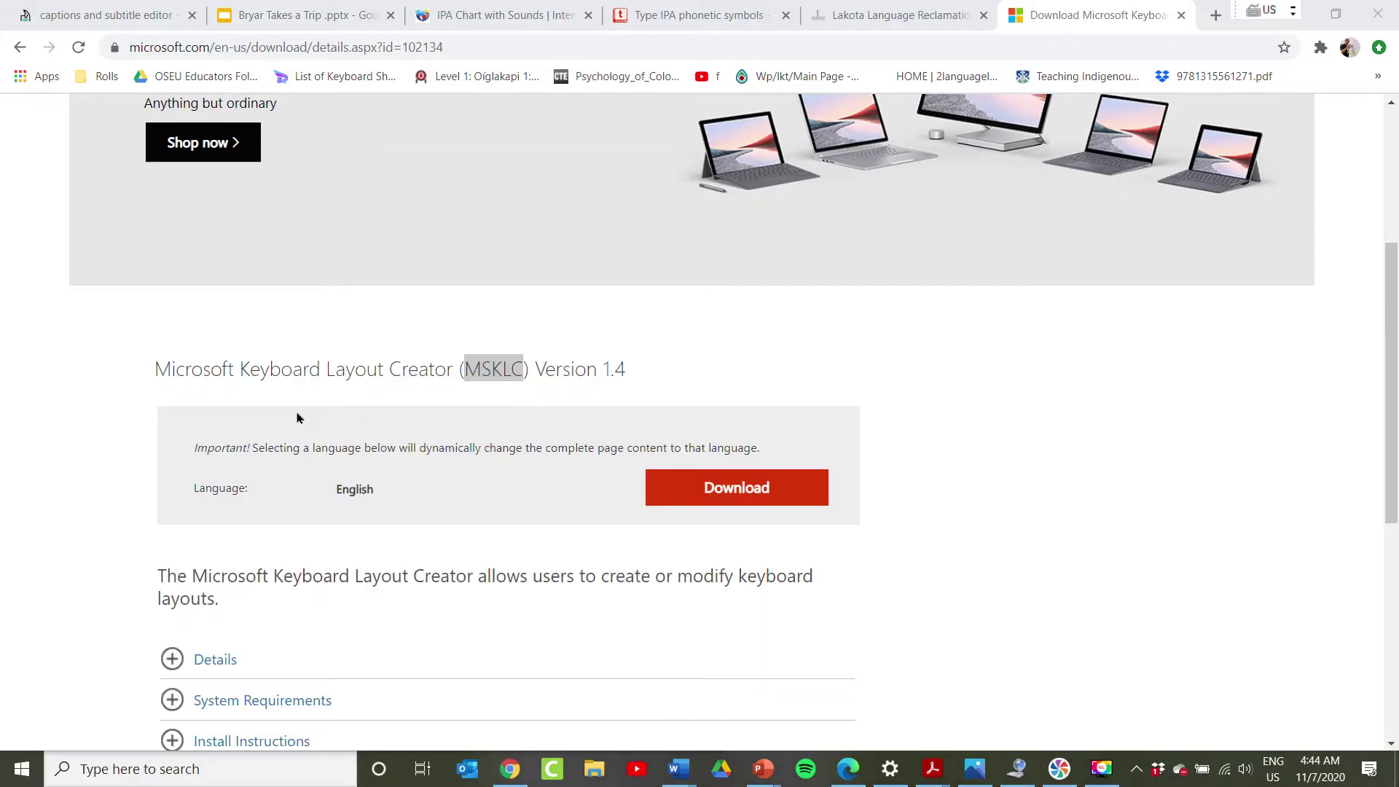
pyautogui.click(1307, 12)
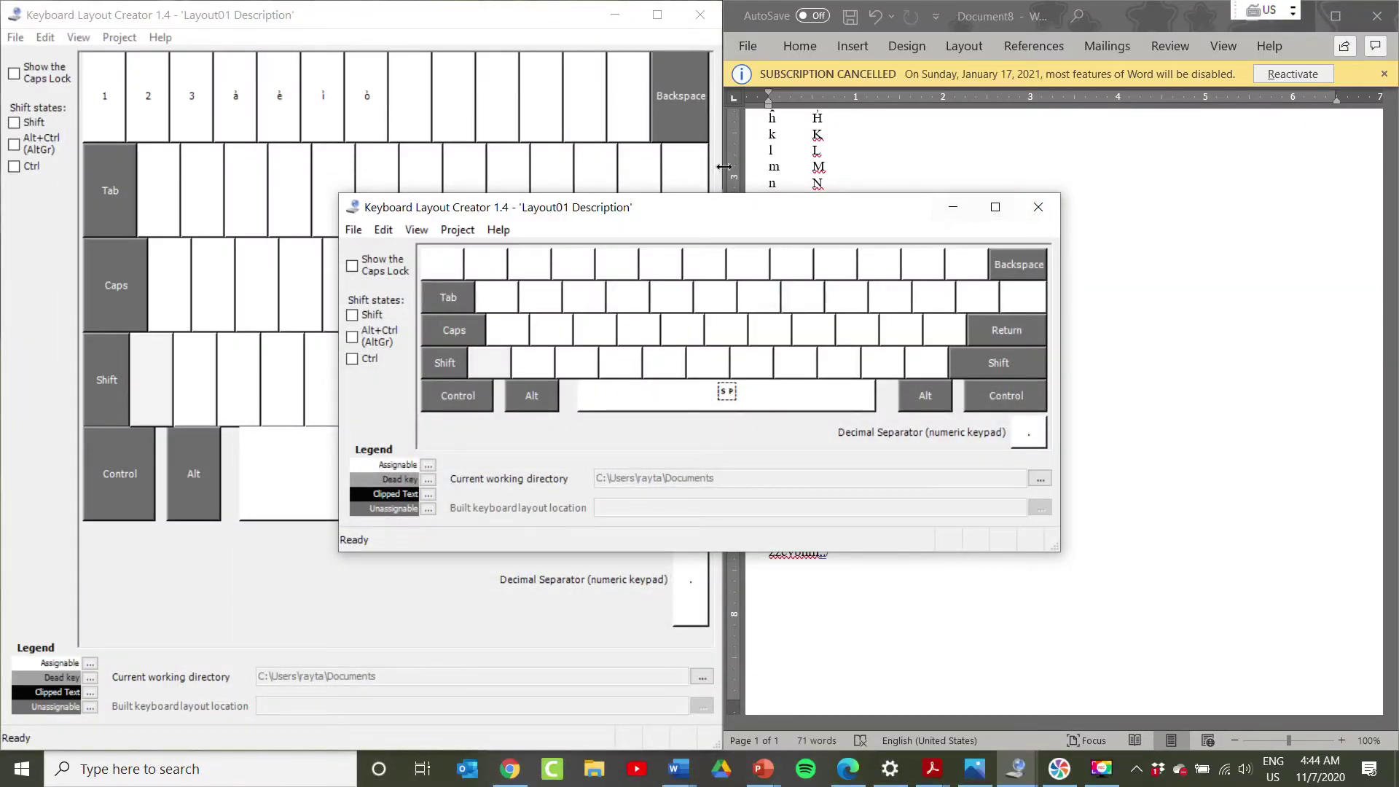
pyautogui.click(1038, 207)
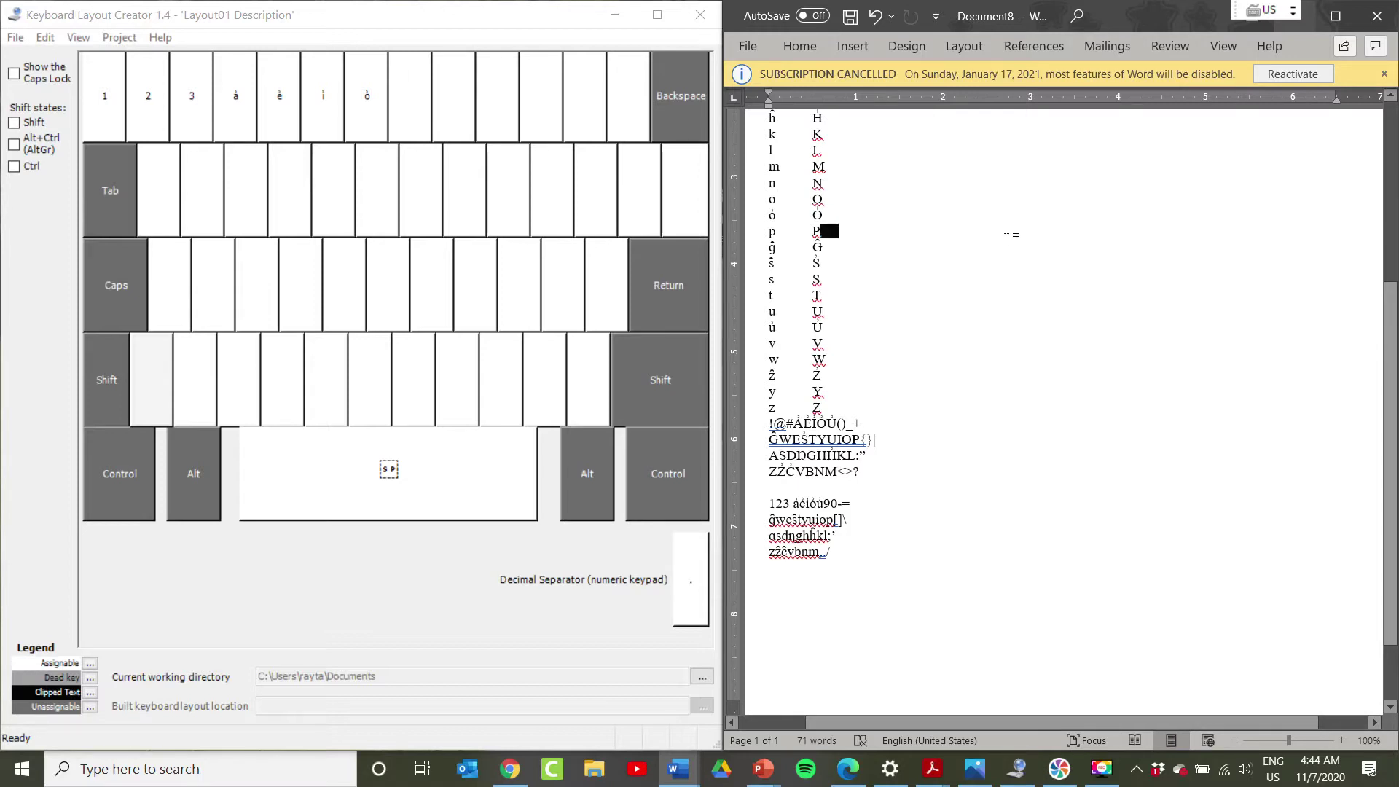
# Step: Switch to Chrome and review the IPA chart and Type IPA phonetic symbols pages as sources of special characters
pyautogui.click(513, 778)
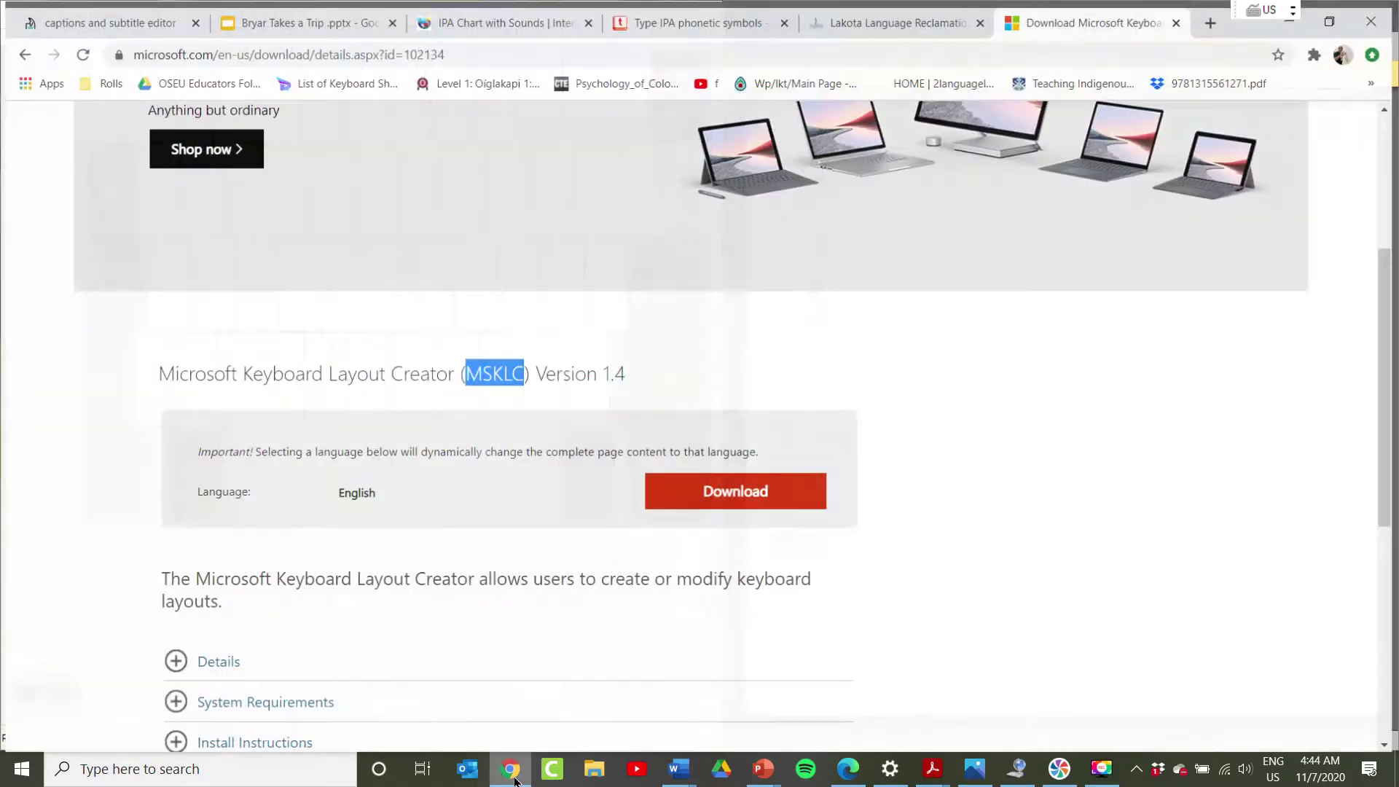
pyautogui.click(544, 15)
pyautogui.moveTo(1392, 102); pyautogui.dragTo(1397, 64)
pyautogui.hotkey('ctrl', 'Tab')
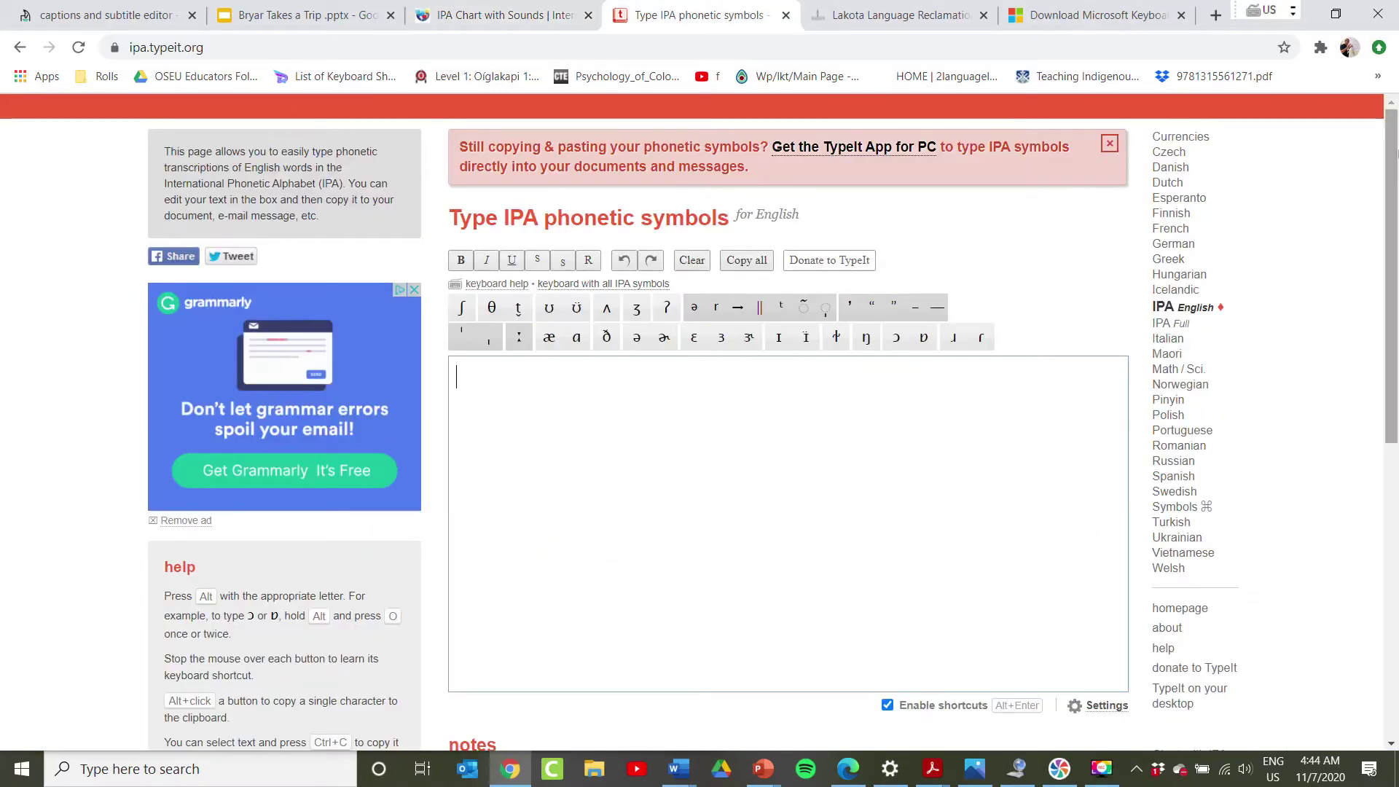
pyautogui.moveTo(1396, 198); pyautogui.dragTo(1396, 146)
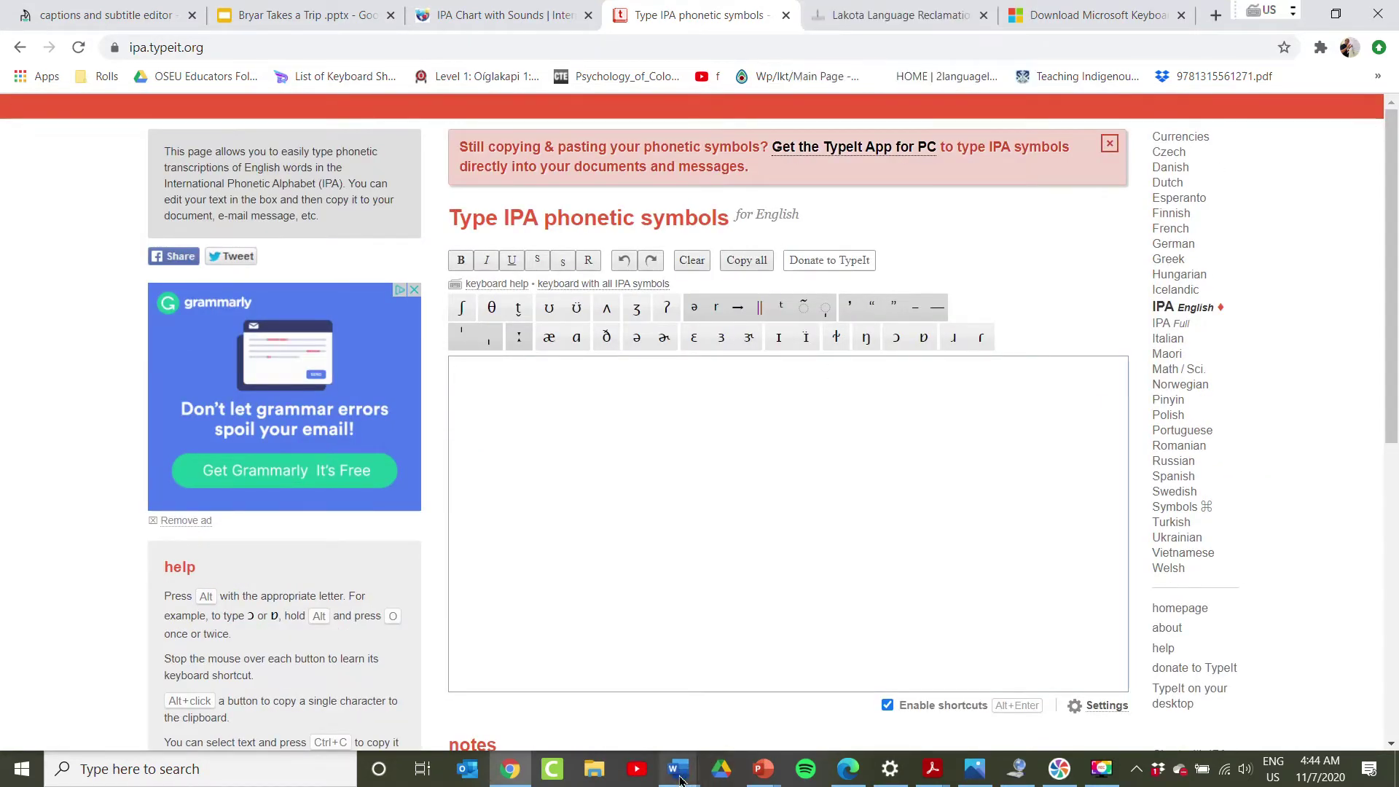
# Step: Bring Word and Keyboard Layout Creator back side by side and inspect the VK_6 key's assignment without changing it
pyautogui.moveTo(677, 766)
pyautogui.click(1174, 720)
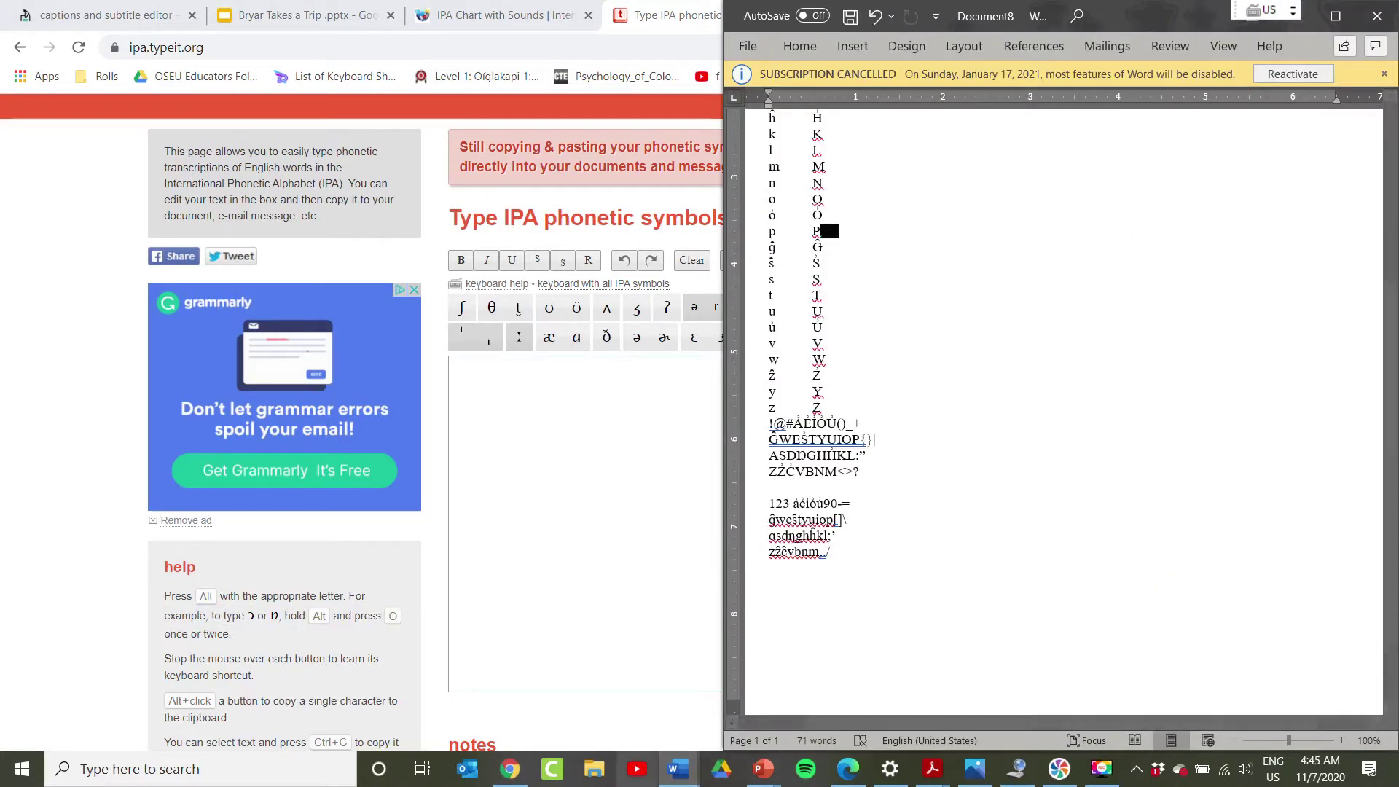
pyautogui.click(1014, 768)
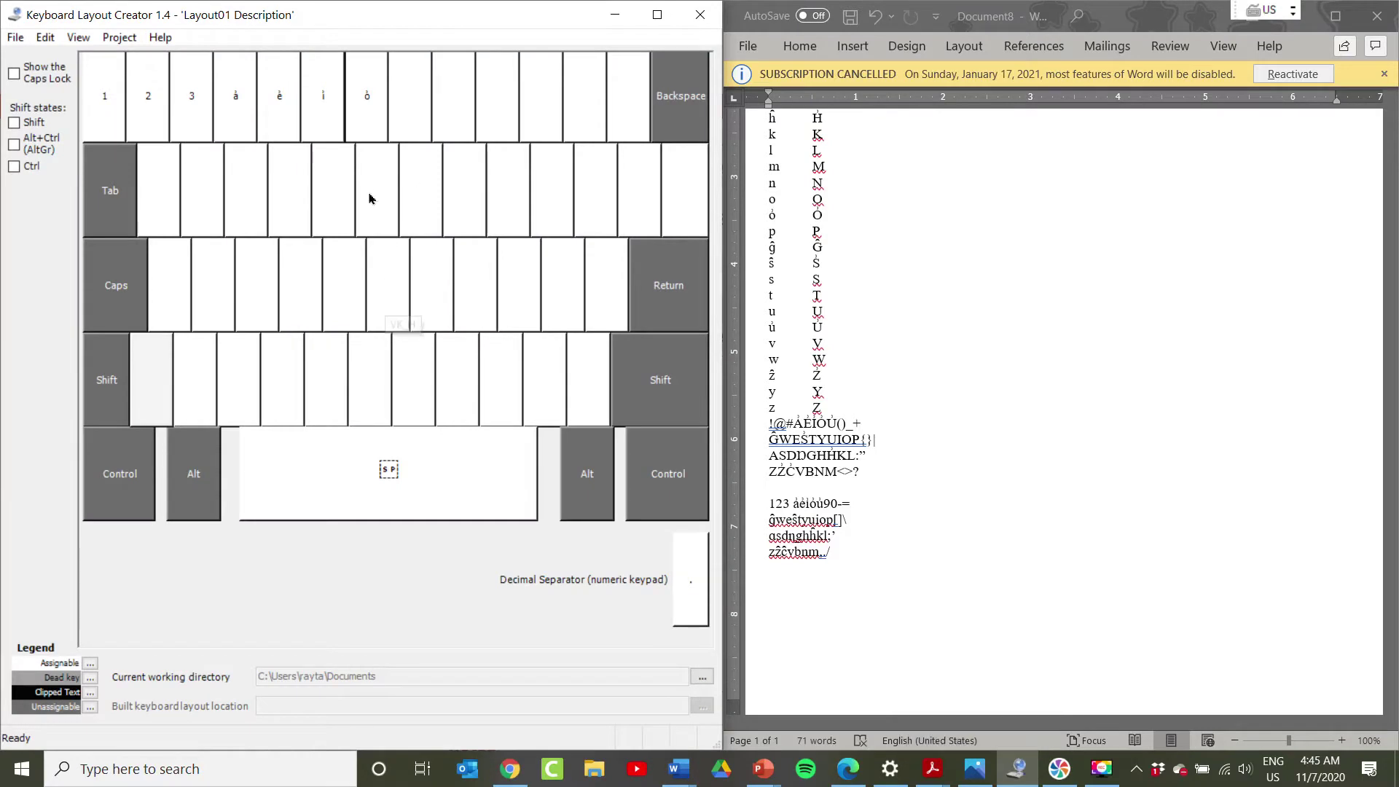
pyautogui.click(373, 104)
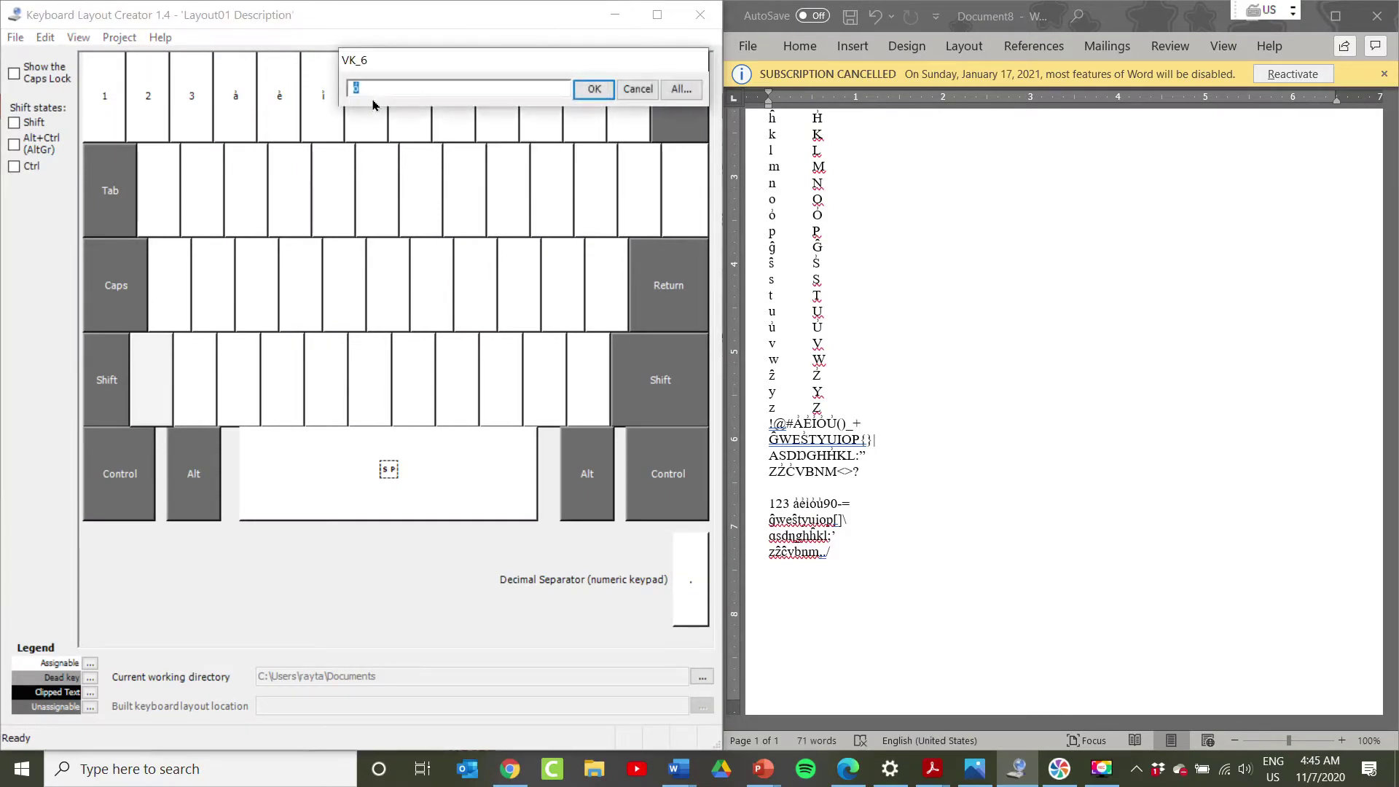
pyautogui.click(650, 87)
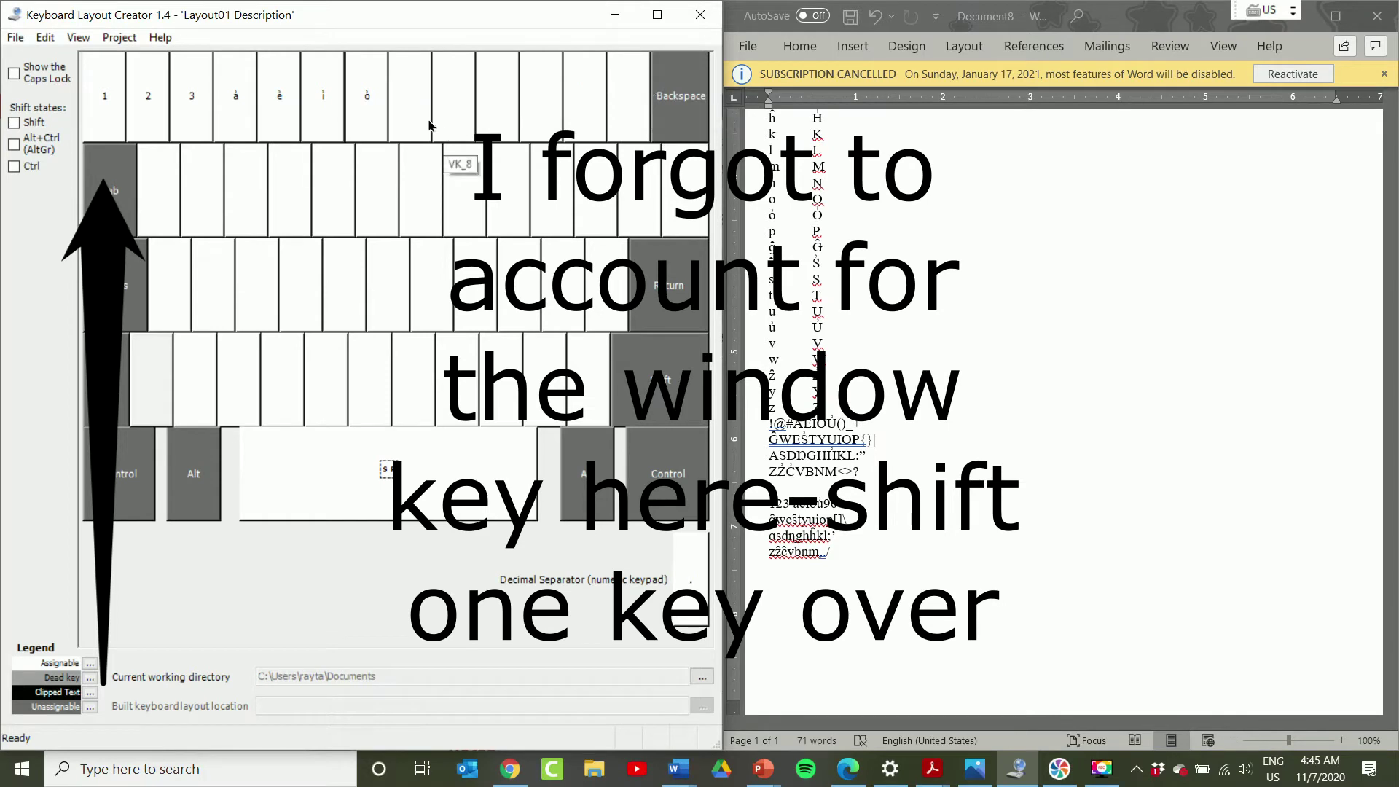
# Step: Copy the accented lowercase a from the Word character list and assign it to the VK_3 key
pyautogui.click(1368, 455)
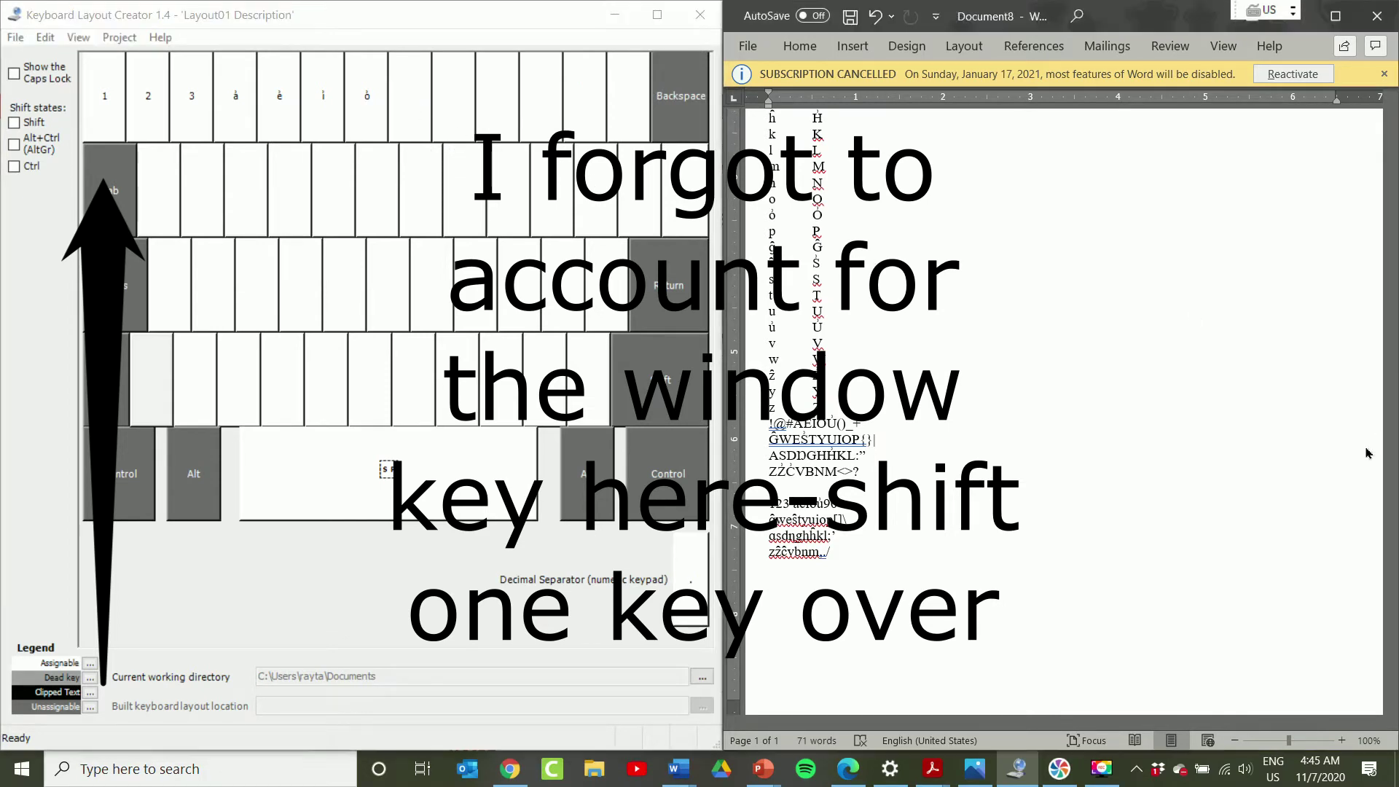
pyautogui.scroll(5, 1396, 561)
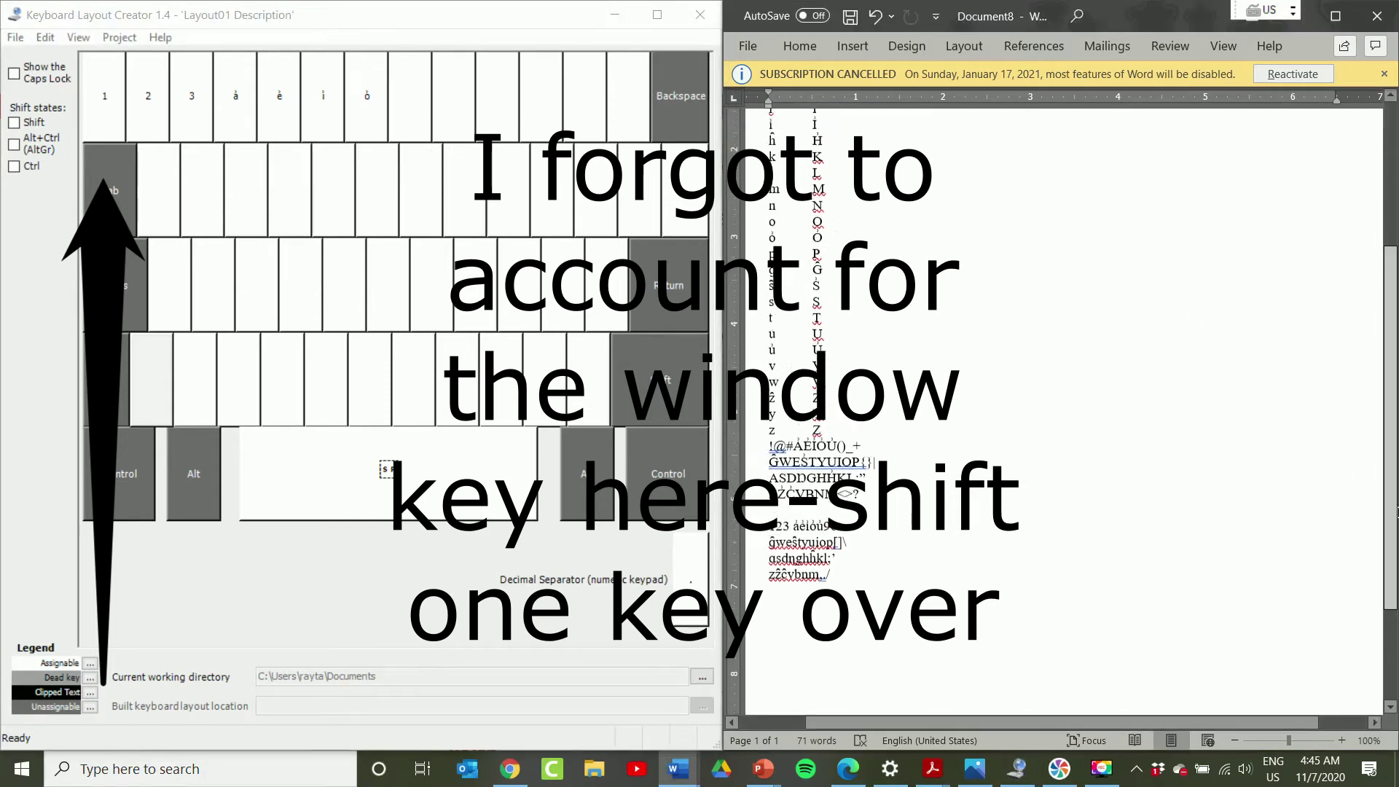
pyautogui.click(231, 97)
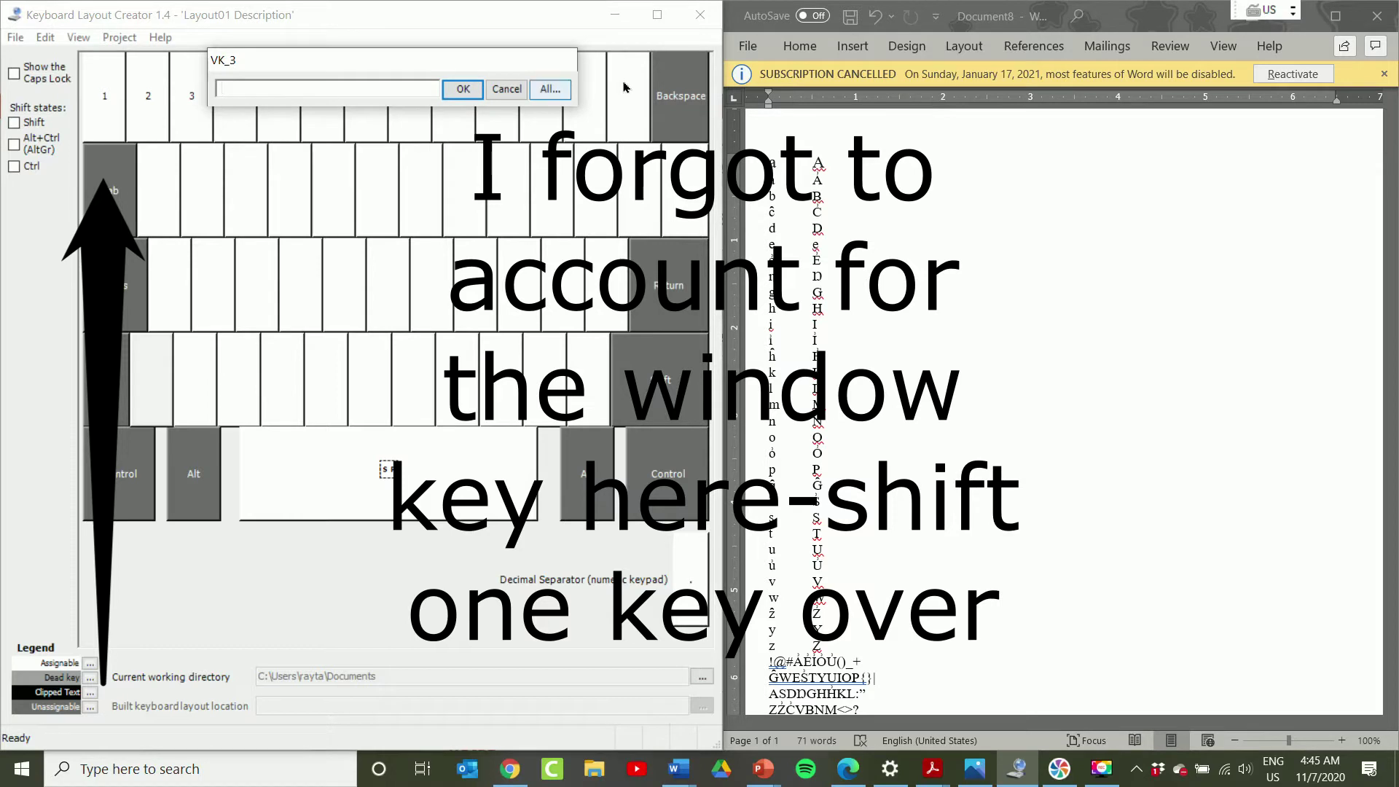
pyautogui.click(779, 184)
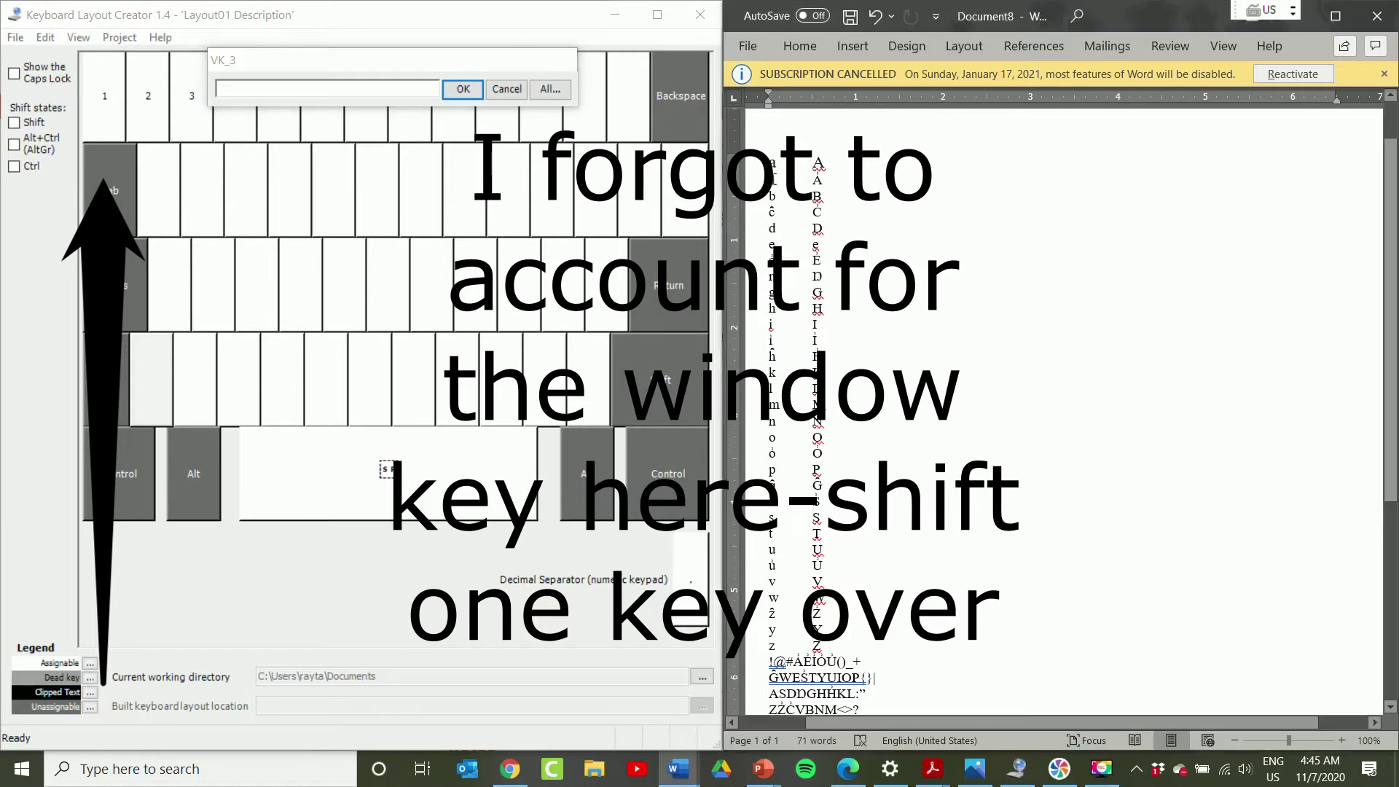
pyautogui.doubleClick(774, 179)
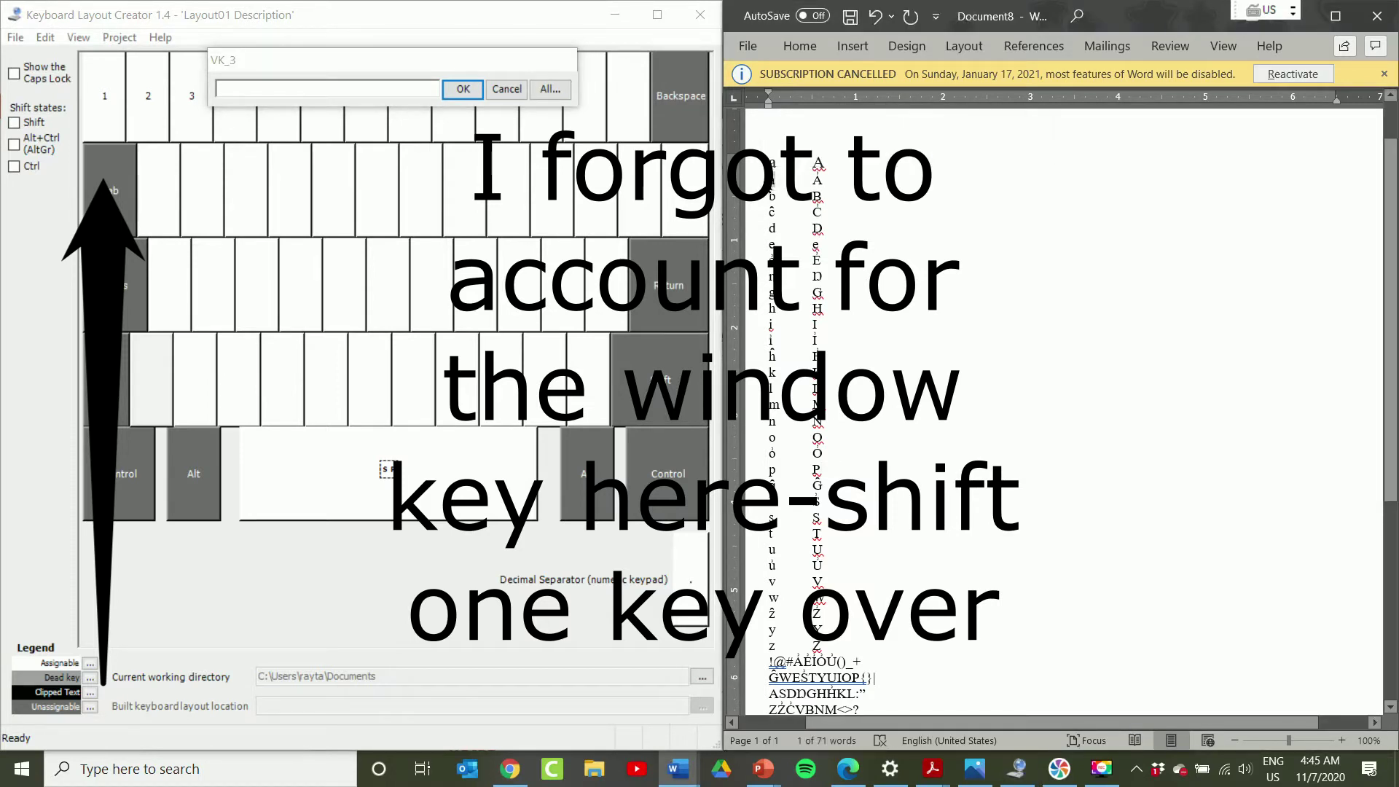
pyautogui.click(322, 84)
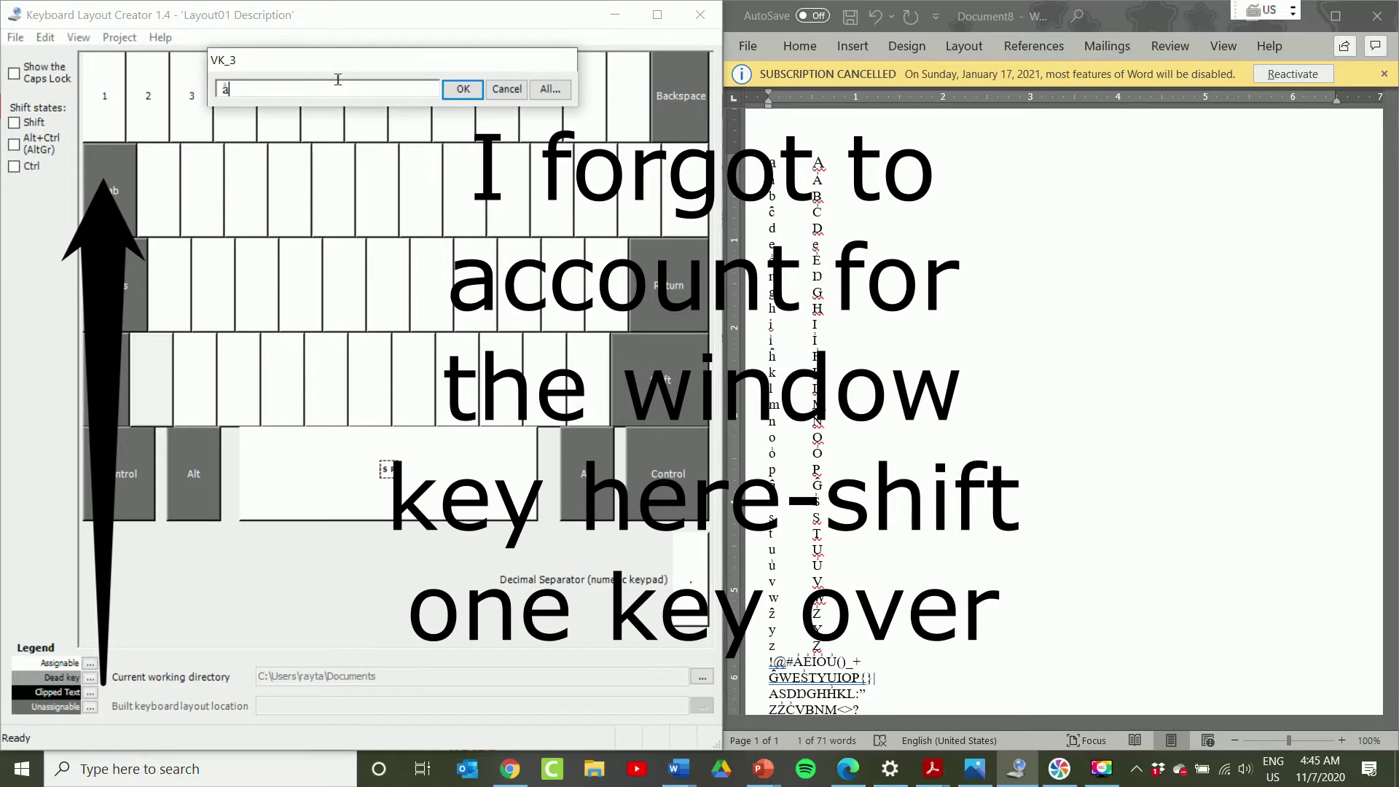
pyautogui.click(459, 90)
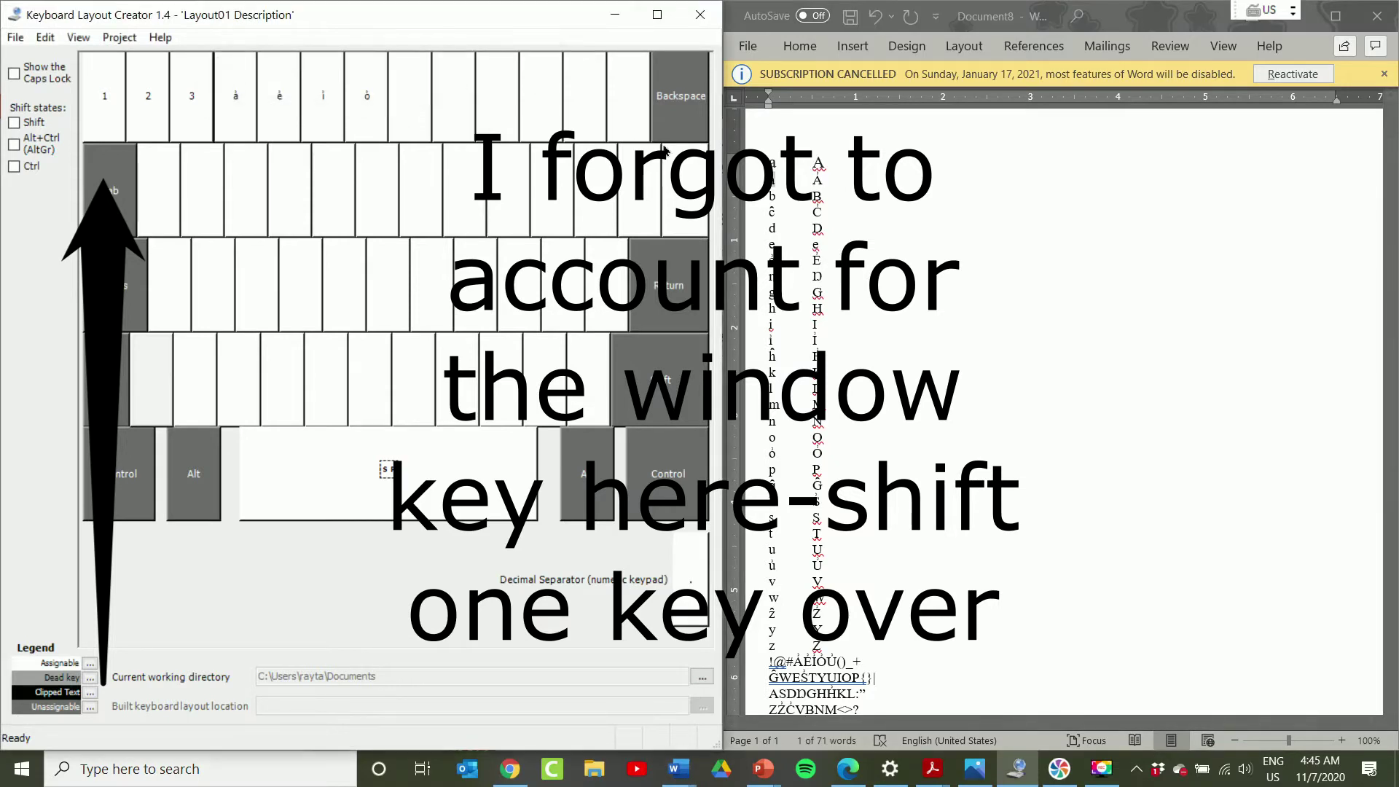
# Step: Select the accented lowercase e in the Word list and confirm it as the VK_4 key's character
pyautogui.click(778, 217)
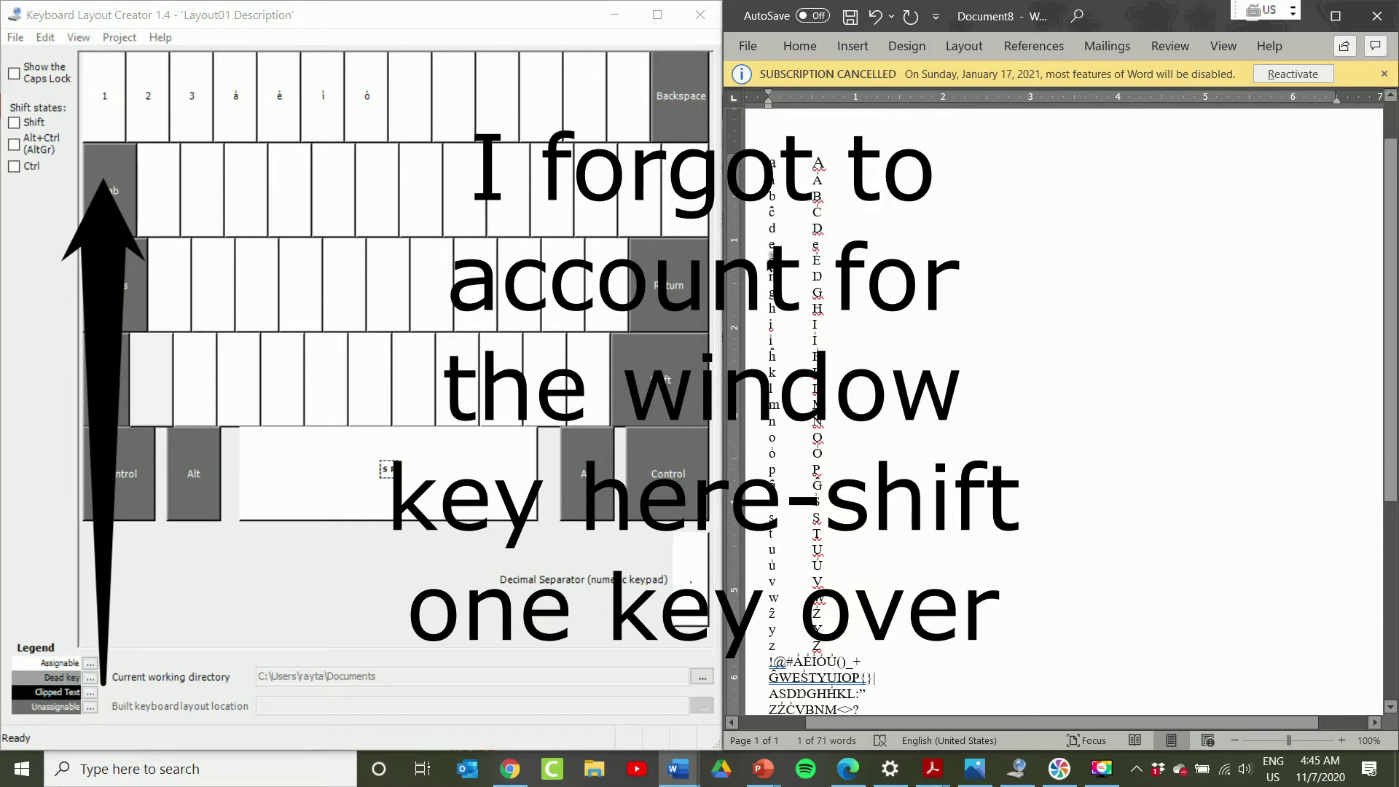
pyautogui.click(271, 95)
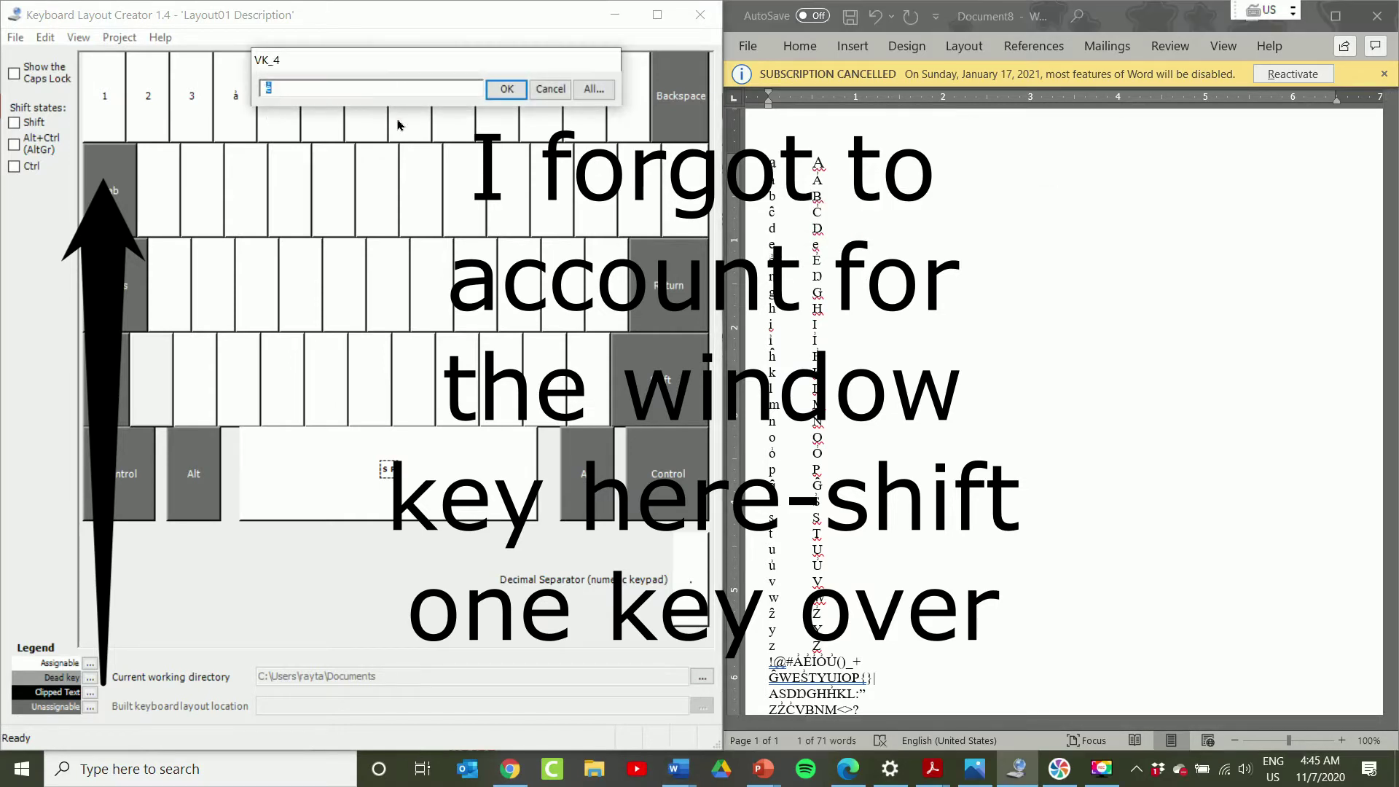
pyautogui.click(504, 89)
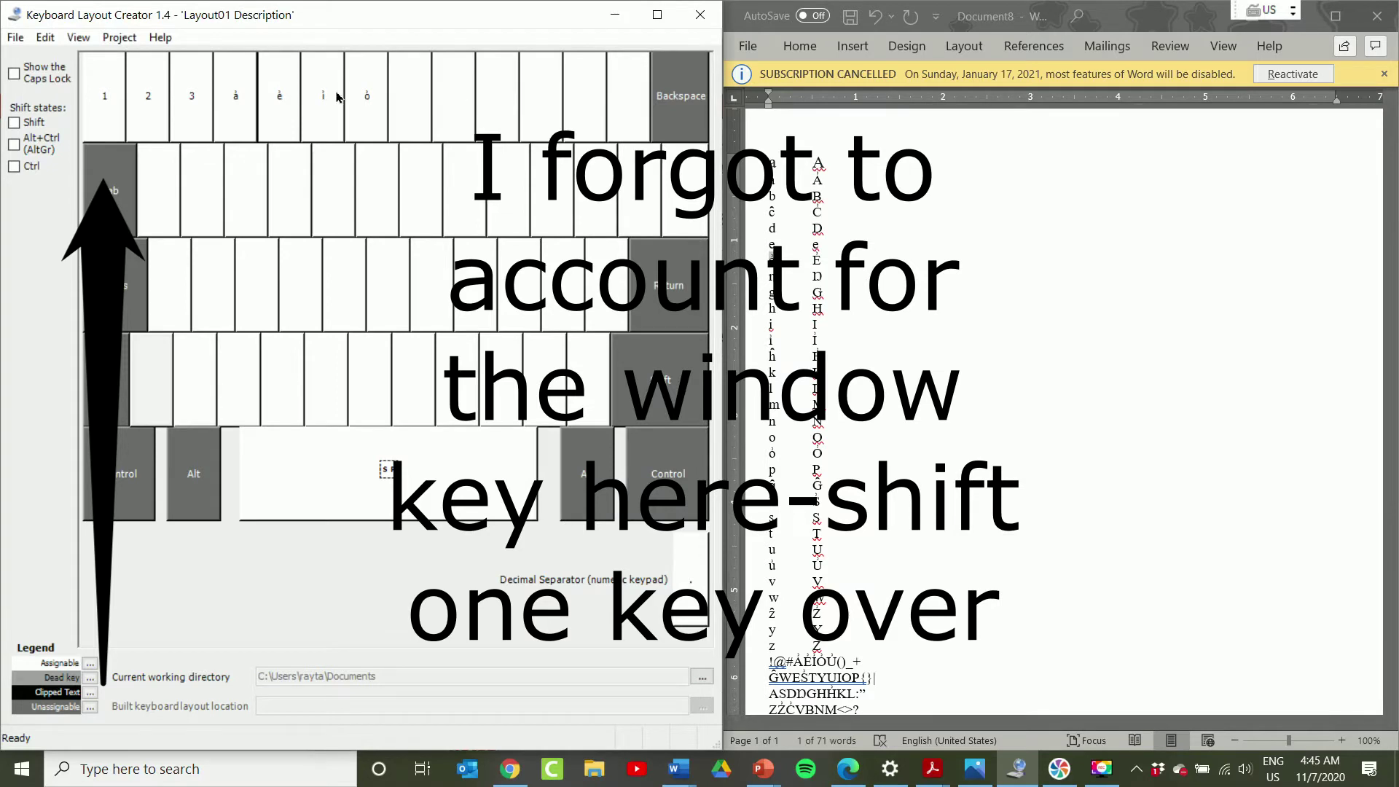
# Step: Assign 7 to the VK_7 key and a hyphen to the VK_OEM_MINUS key
pyautogui.click(410, 99)
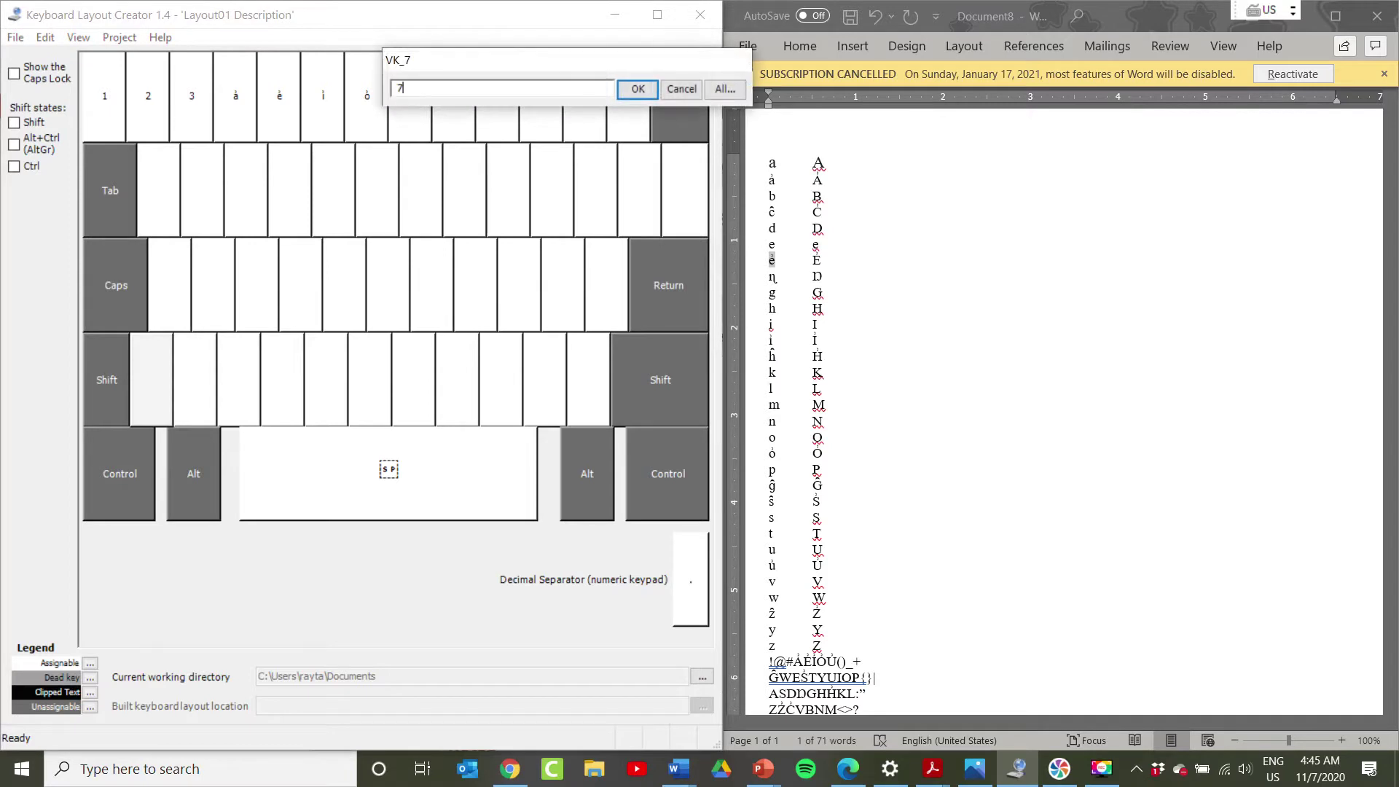
pyautogui.click(637, 89)
pyautogui.click(587, 134)
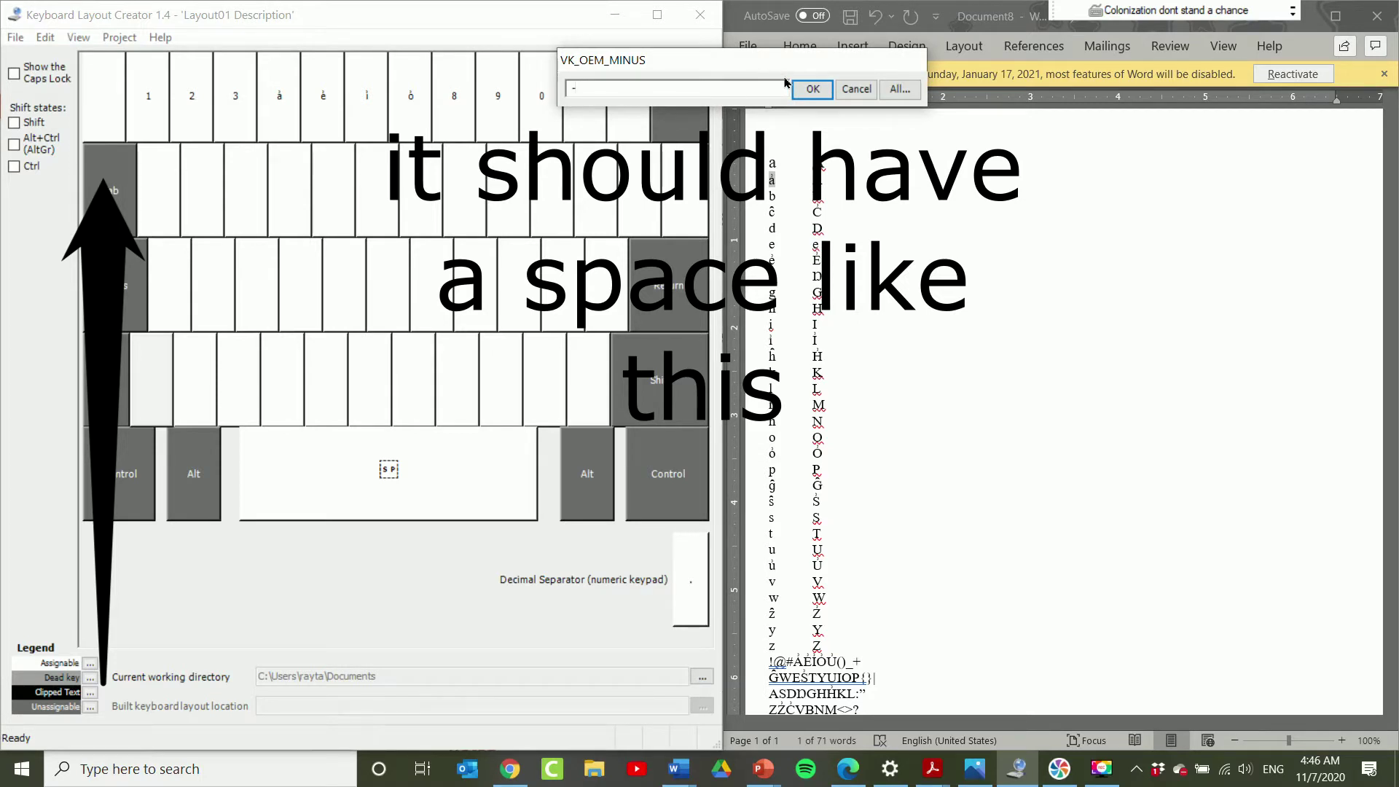
pyautogui.click(808, 89)
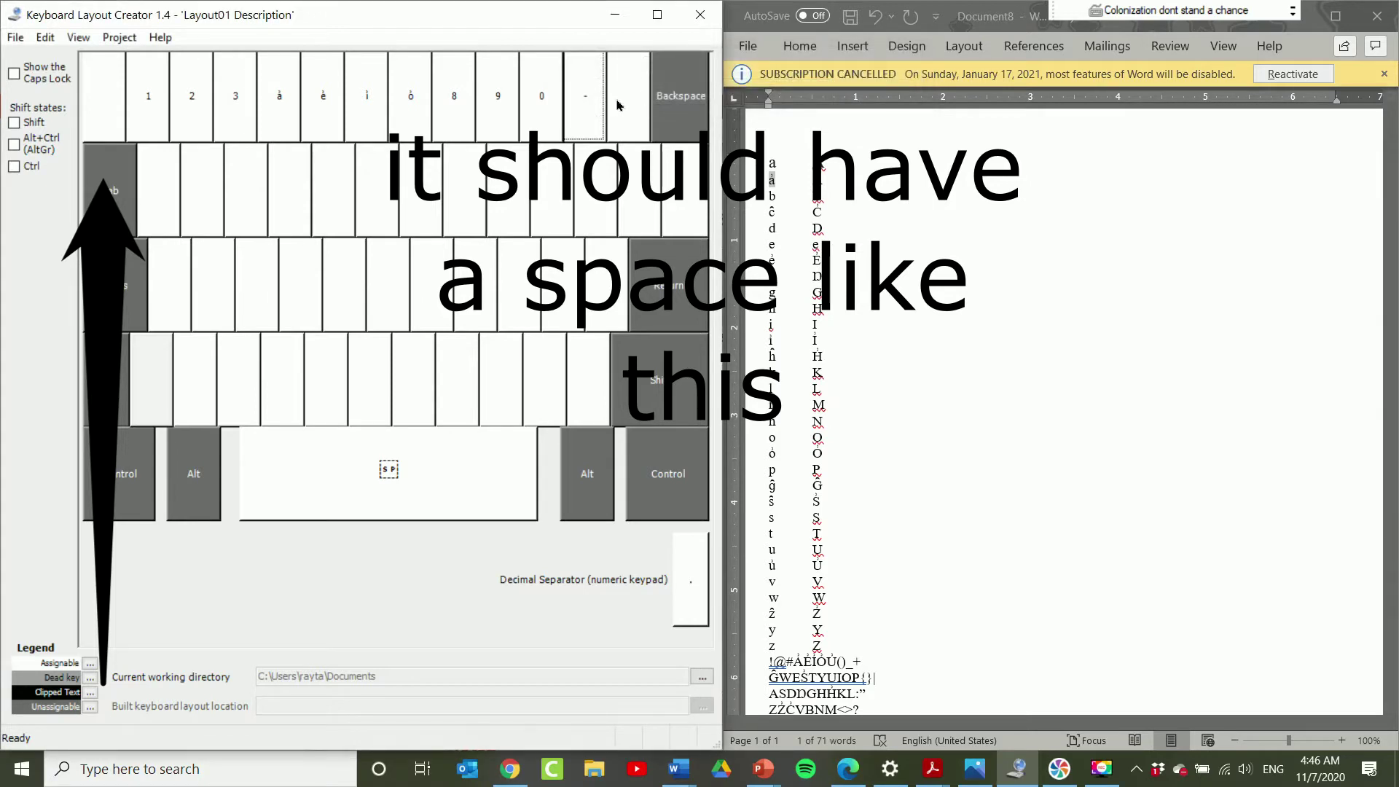
# Step: Correct the number row by clearing 7 from VK_7, setting the accented i on VK_6 and putting 3 on VK_3
pyautogui.click(628, 108)
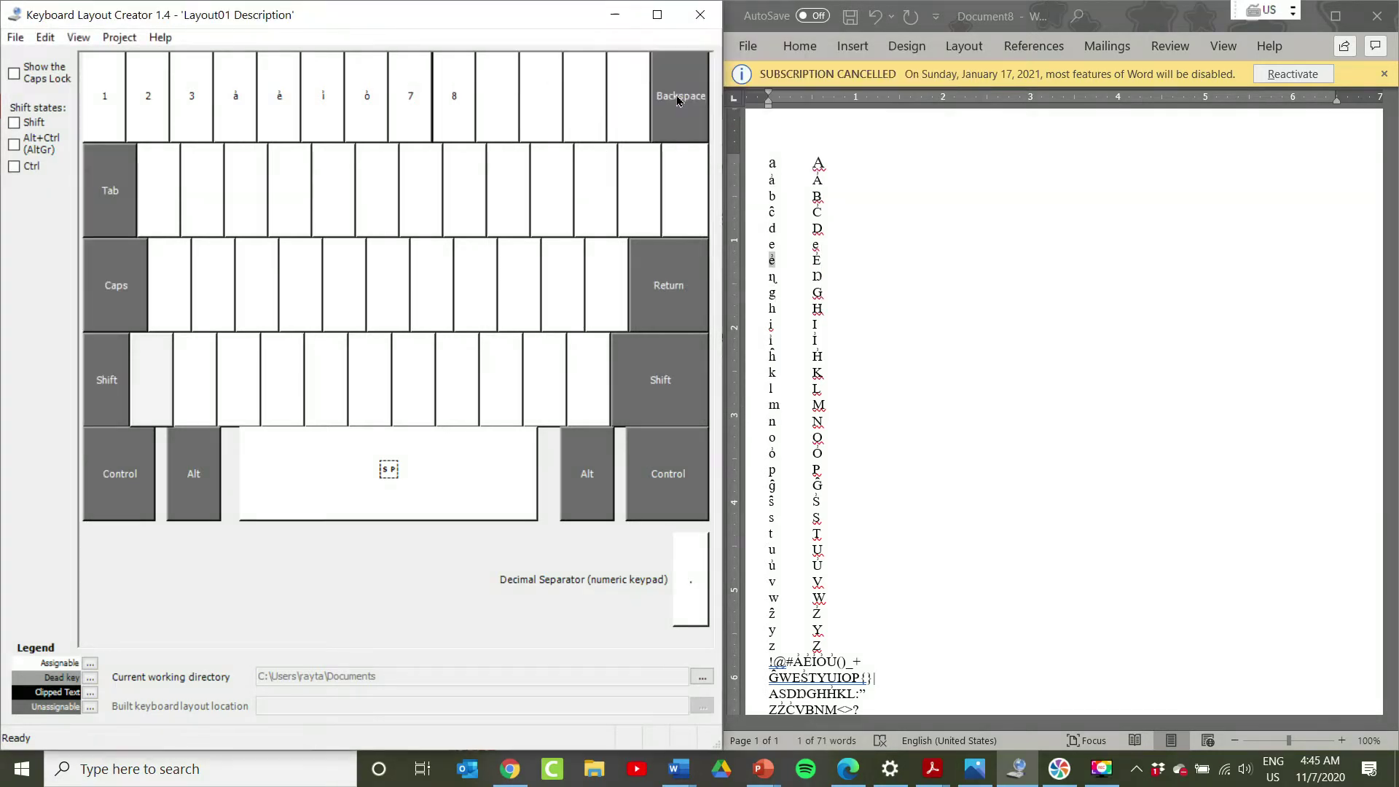
pyautogui.click(414, 101)
pyautogui.press('BackSpace')
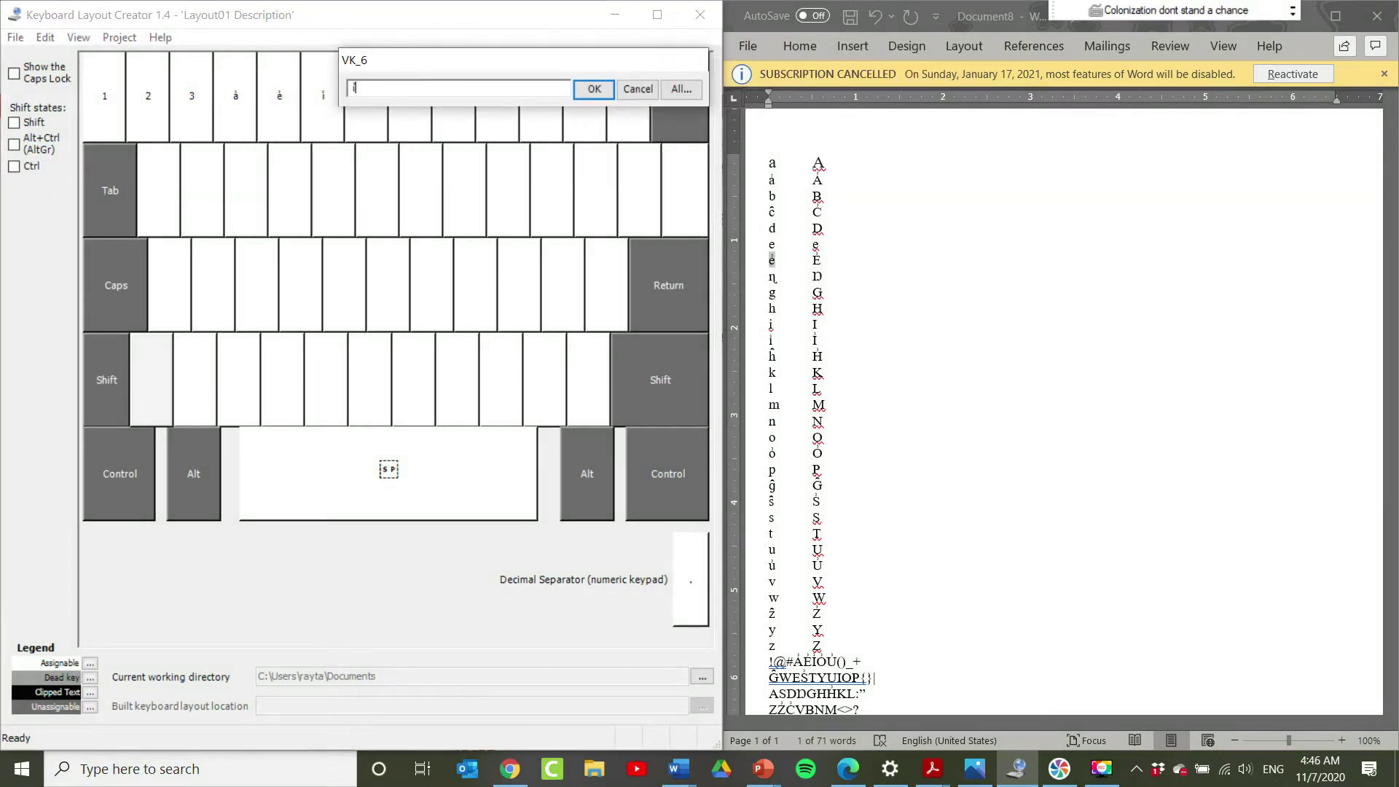
pyautogui.press('Return')
pyautogui.click(228, 104)
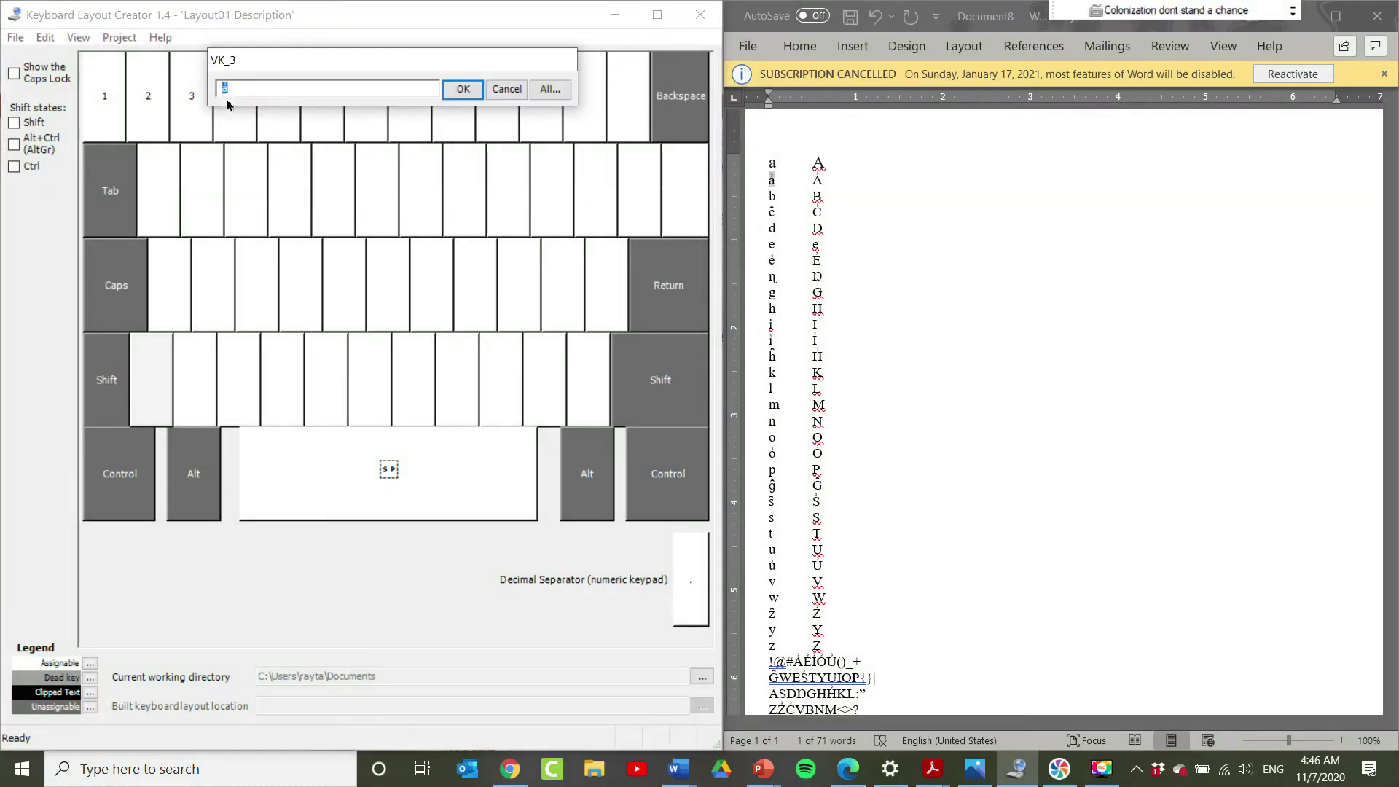
pyautogui.press('Return')
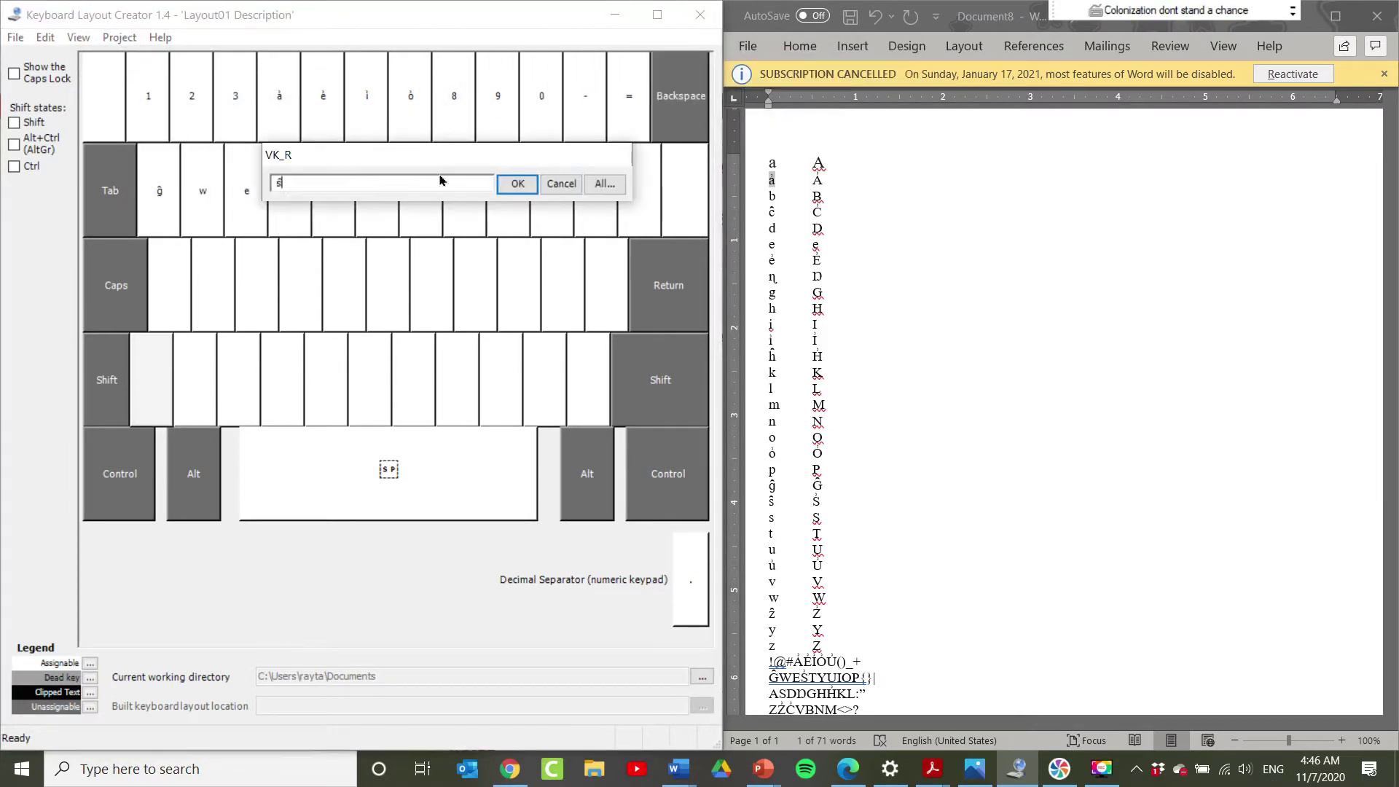
# Step: Assign the accented s to VK_R, y to VK_Y, u to VK_U and i to VK_I
pyautogui.press('Return')
pyautogui.click(386, 199)
pyautogui.write('y')
pyautogui.click(605, 184)
pyautogui.click(421, 199)
pyautogui.write('u')
pyautogui.click(649, 184)
pyautogui.click(465, 191)
pyautogui.write('i')
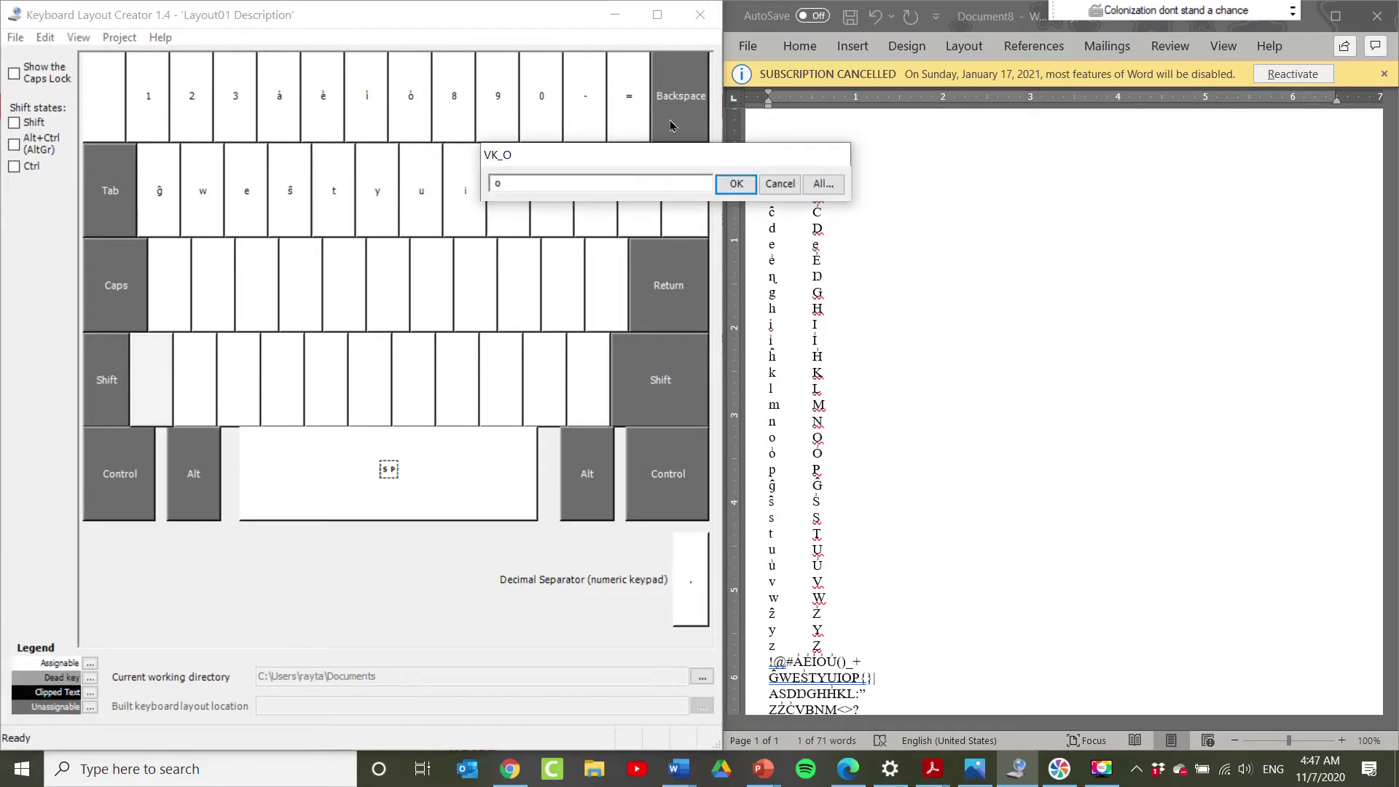
# Step: Complete the upper letter row with o, p, [, ] and \ on their standard keys
pyautogui.click(770, 186)
pyautogui.click(596, 187)
pyautogui.write('[')
pyautogui.click(819, 184)
pyautogui.click(636, 184)
pyautogui.write(']')
pyautogui.click(865, 184)
pyautogui.click(685, 187)
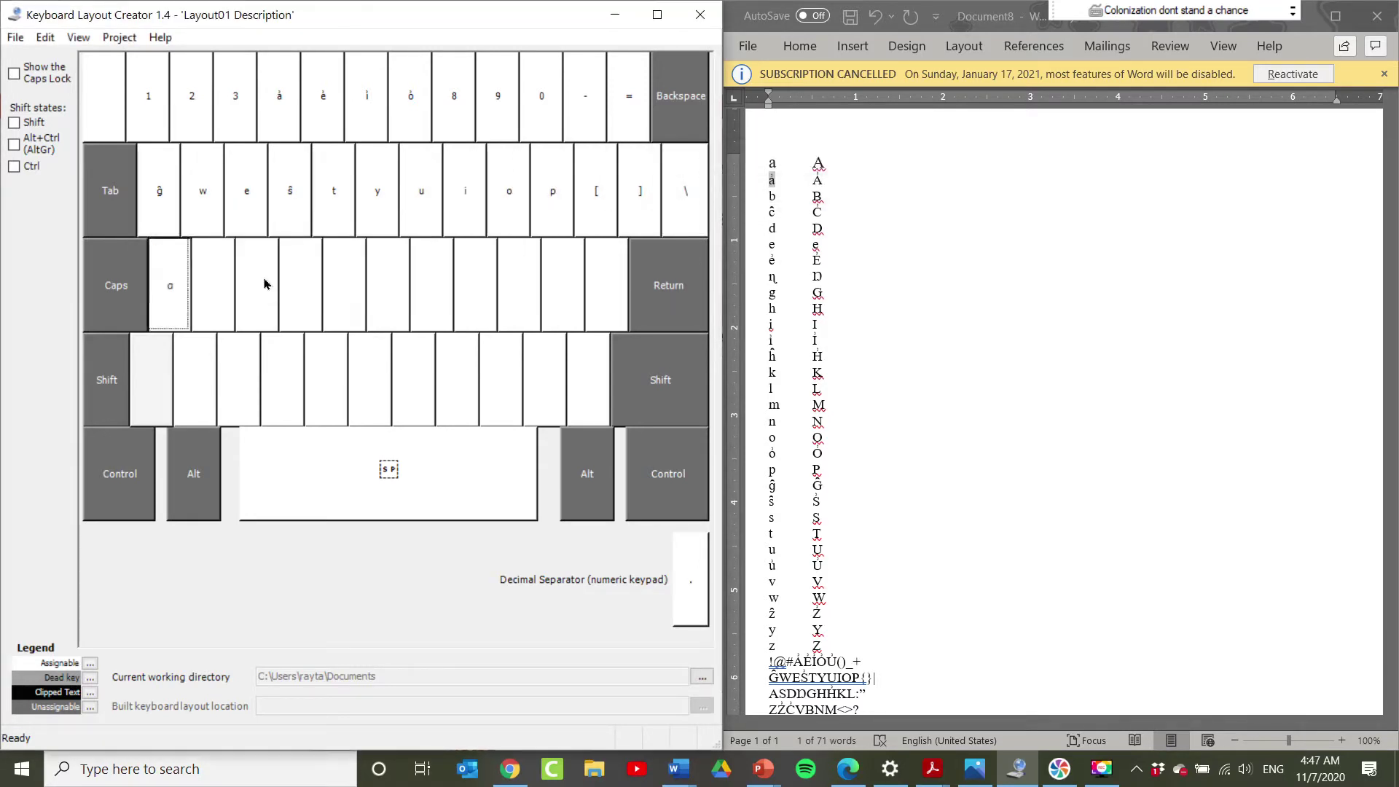
# Step: Assign a, s and d to VK_A, VK_S and VK_D, and the hooked n to VK_F
pyautogui.click(394, 281)
pyautogui.click(216, 282)
pyautogui.write('s')
pyautogui.click(441, 281)
pyautogui.click(258, 283)
pyautogui.write('d')
pyautogui.click(485, 282)
pyautogui.click(306, 282)
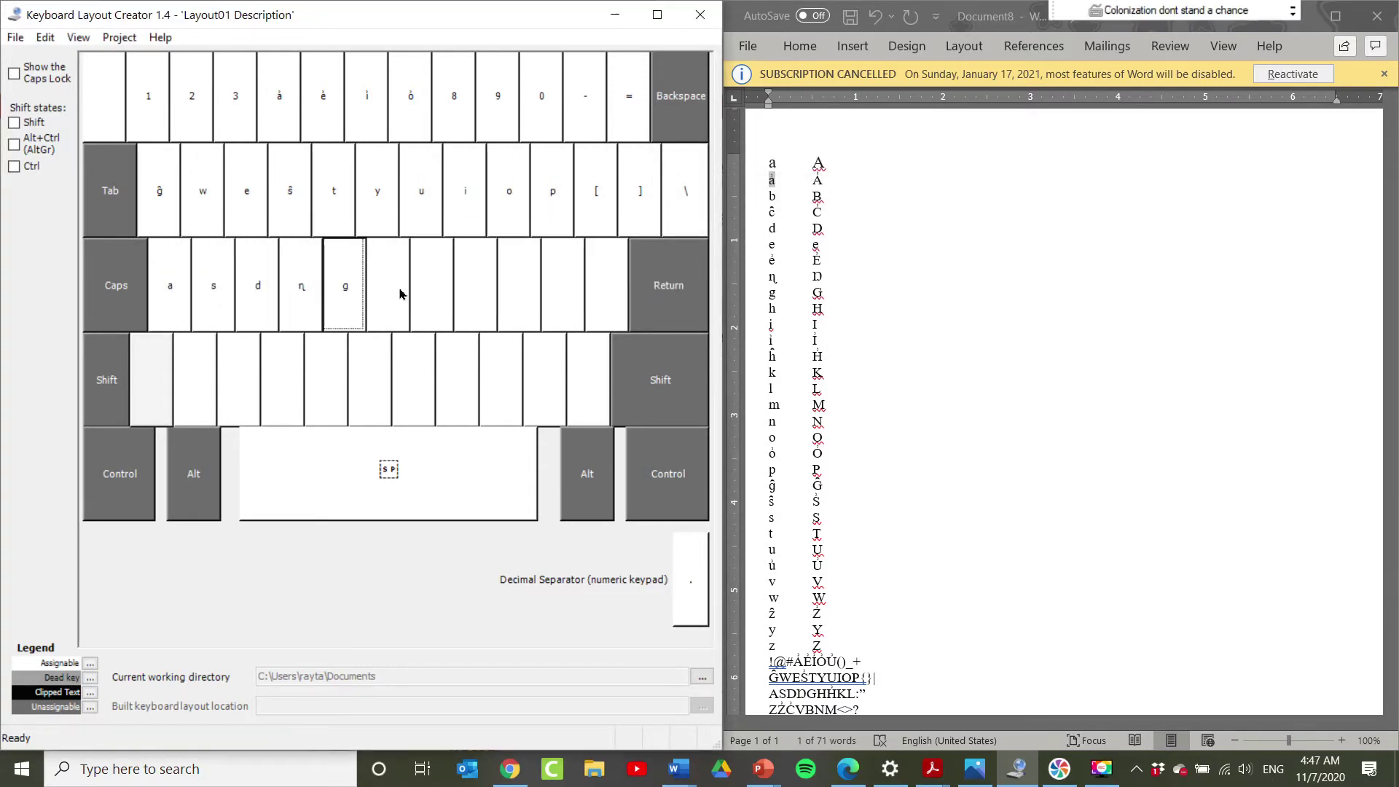
# Step: Finish the home row with the accented h on VK_J, then k, l, a semicolon and an apostrophe on the remaining keys
pyautogui.click(644, 282)
pyautogui.click(477, 286)
pyautogui.write('k')
pyautogui.click(700, 281)
pyautogui.click(523, 297)
pyautogui.write('l')
pyautogui.click(745, 280)
pyautogui.click(565, 289)
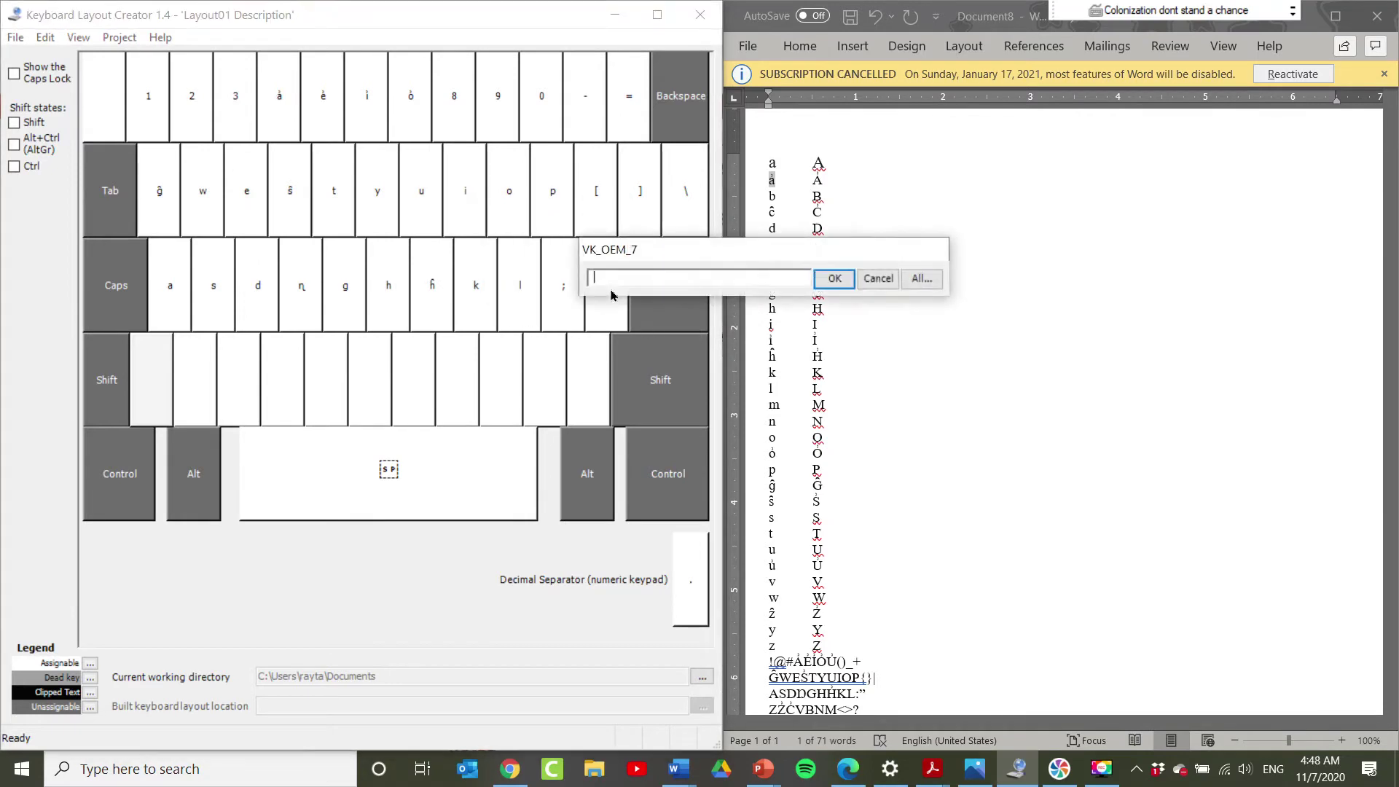
pyautogui.click(834, 278)
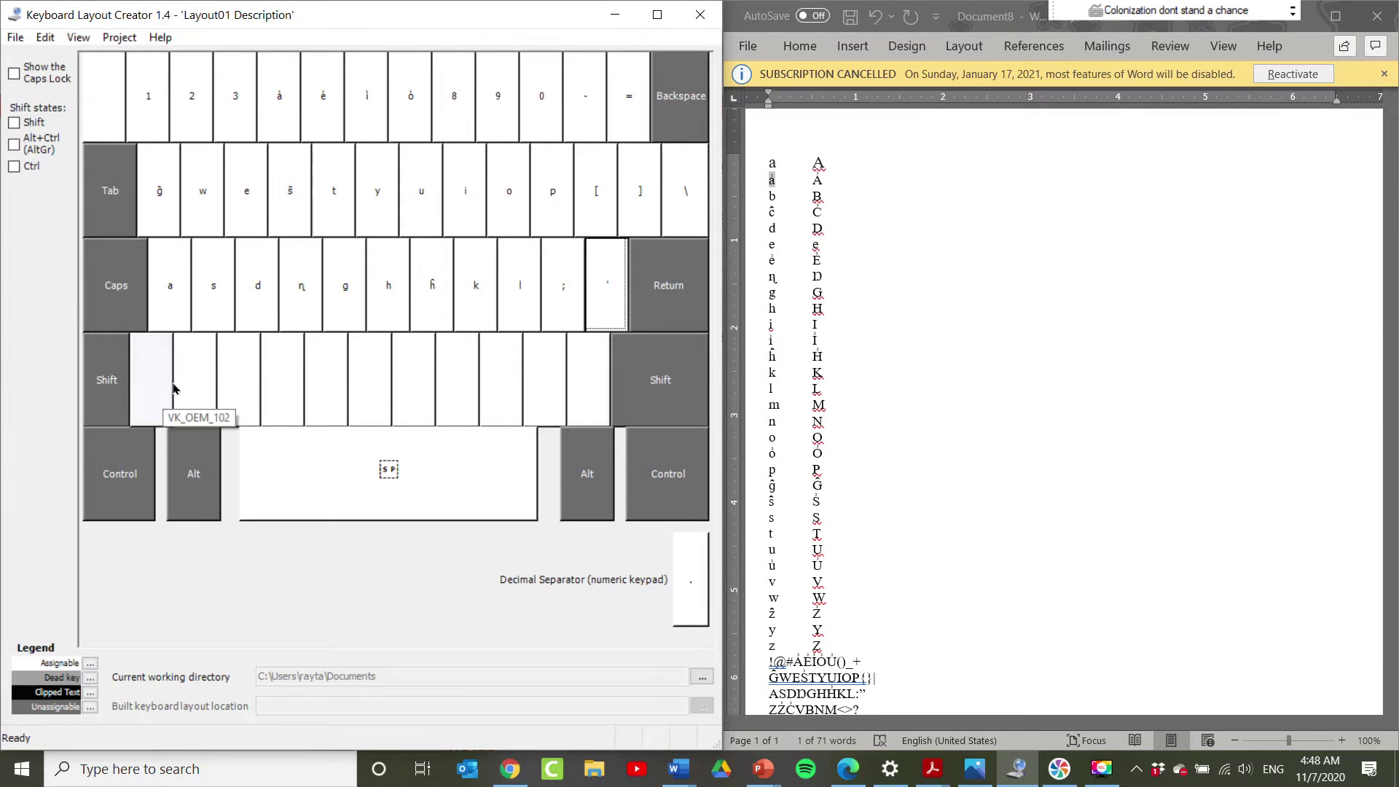
# Step: Assign z to VK_Z, the accented z to VK_X, the accented c to VK_C, v to VK_V and b to VK_B
pyautogui.click(201, 386)
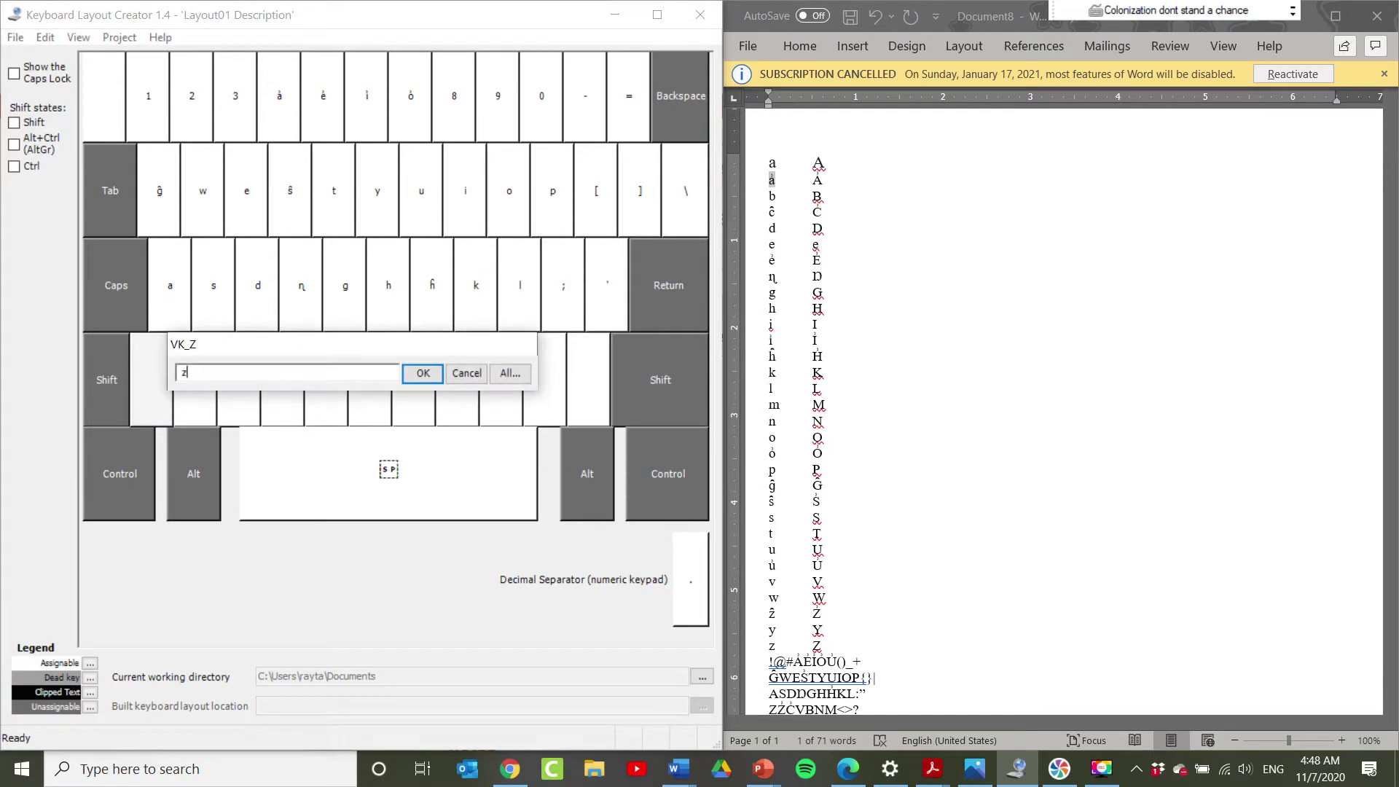
pyautogui.write('z')
pyautogui.click(423, 373)
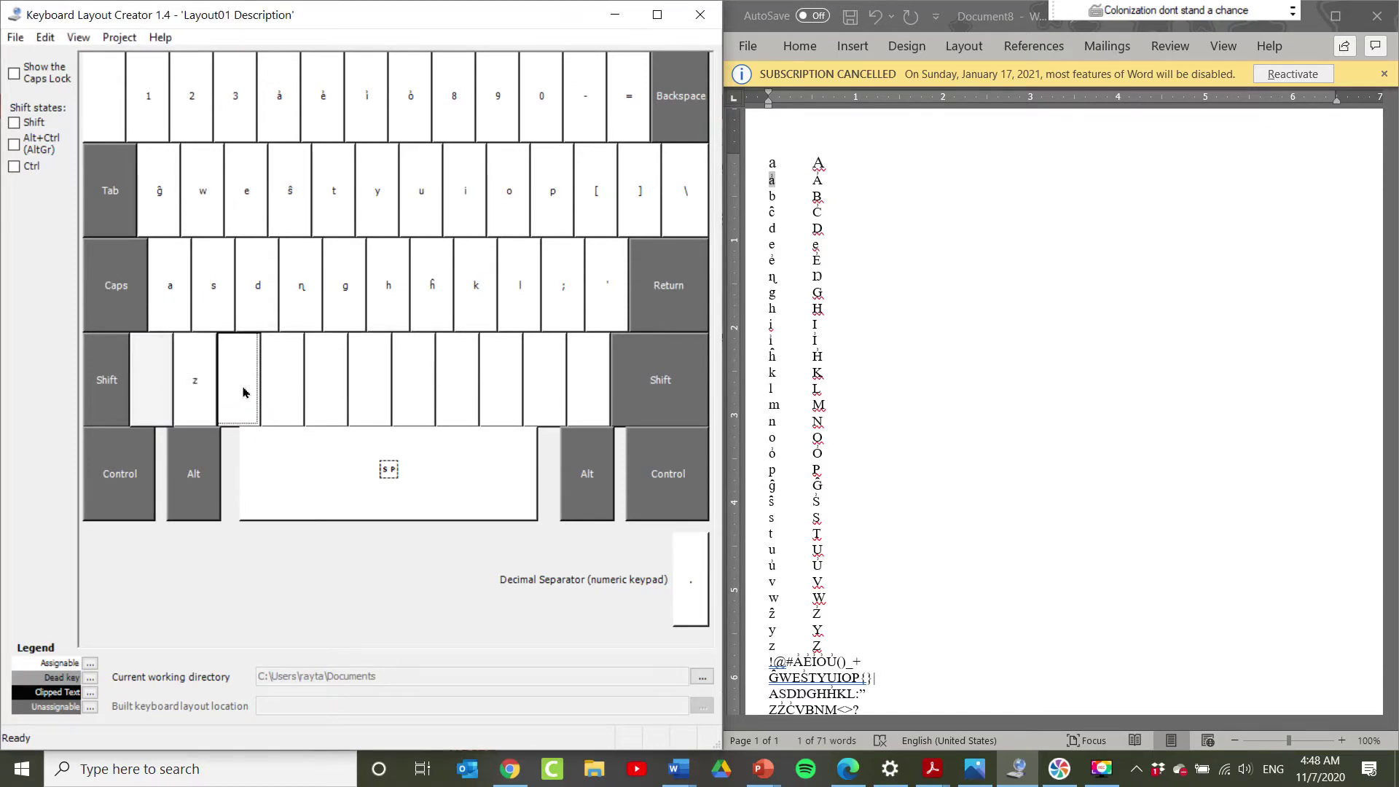
pyautogui.click(274, 394)
pyautogui.write('ĉ')
pyautogui.press('Tab')
pyautogui.write('v')
pyautogui.press('Tab')
pyautogui.write('b')
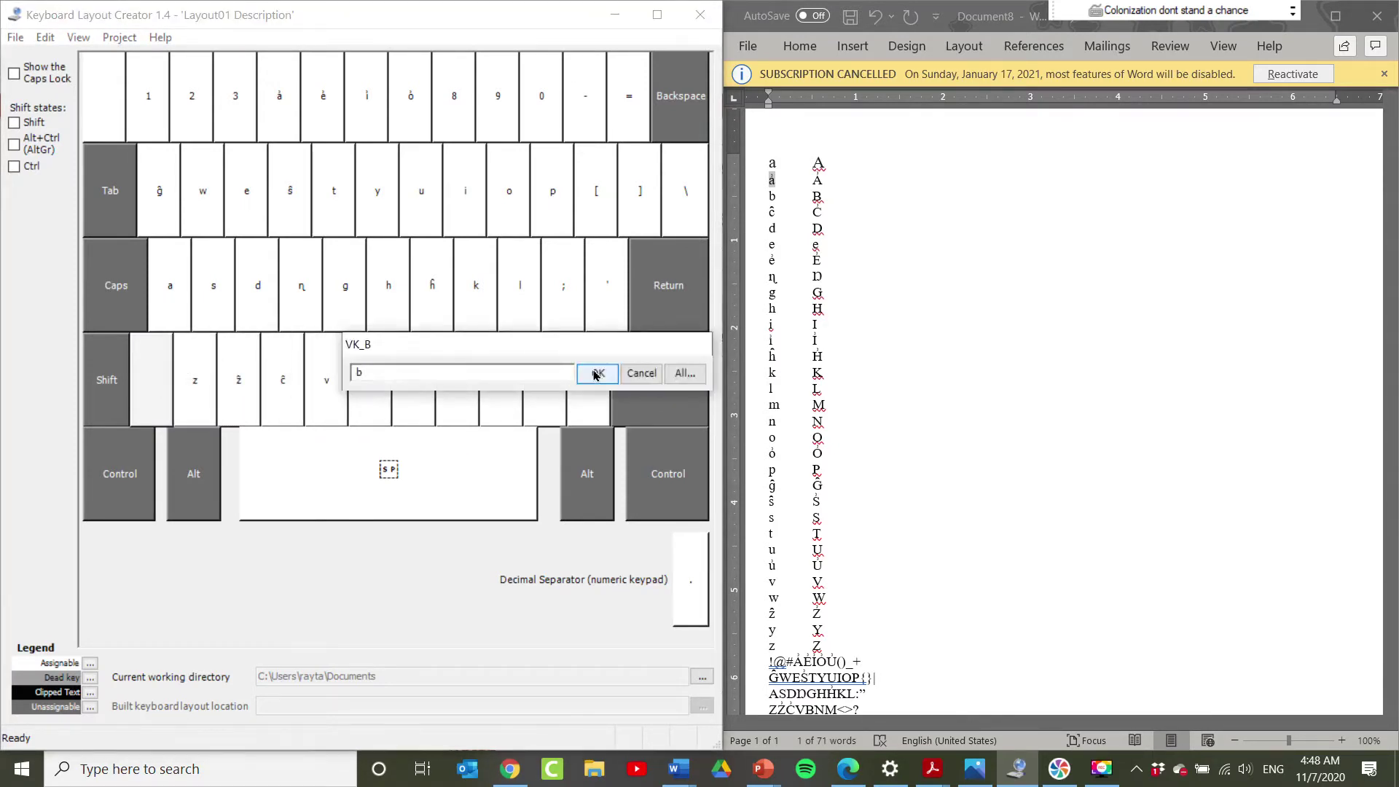
pyautogui.press('Tab')
# Step: Complete the lower letter row with n, m, a comma, a period and a slash on their standard keys
pyautogui.write('n')
pyautogui.press('Return')
pyautogui.click(453, 376)
pyautogui.write('m')
pyautogui.press('Tab')
pyautogui.write(',')
pyautogui.press('Tab')
pyautogui.write('.')
pyautogui.press('Tab')
pyautogui.write('/')
pyautogui.click(816, 373)
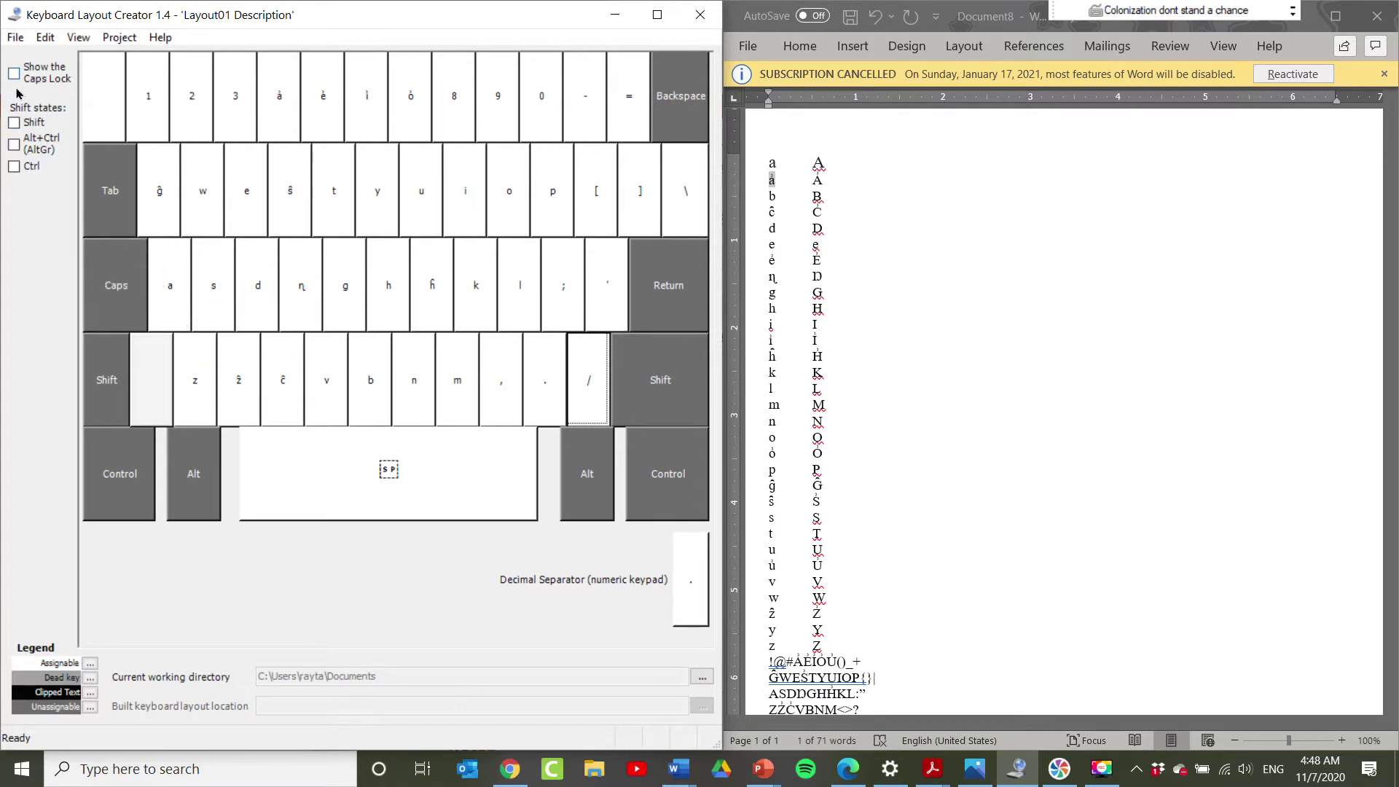
# Step: Show the layout's Shift state, put the window back beside Word, and leave VK_OEM_3 blank
pyautogui.press('super+Up')
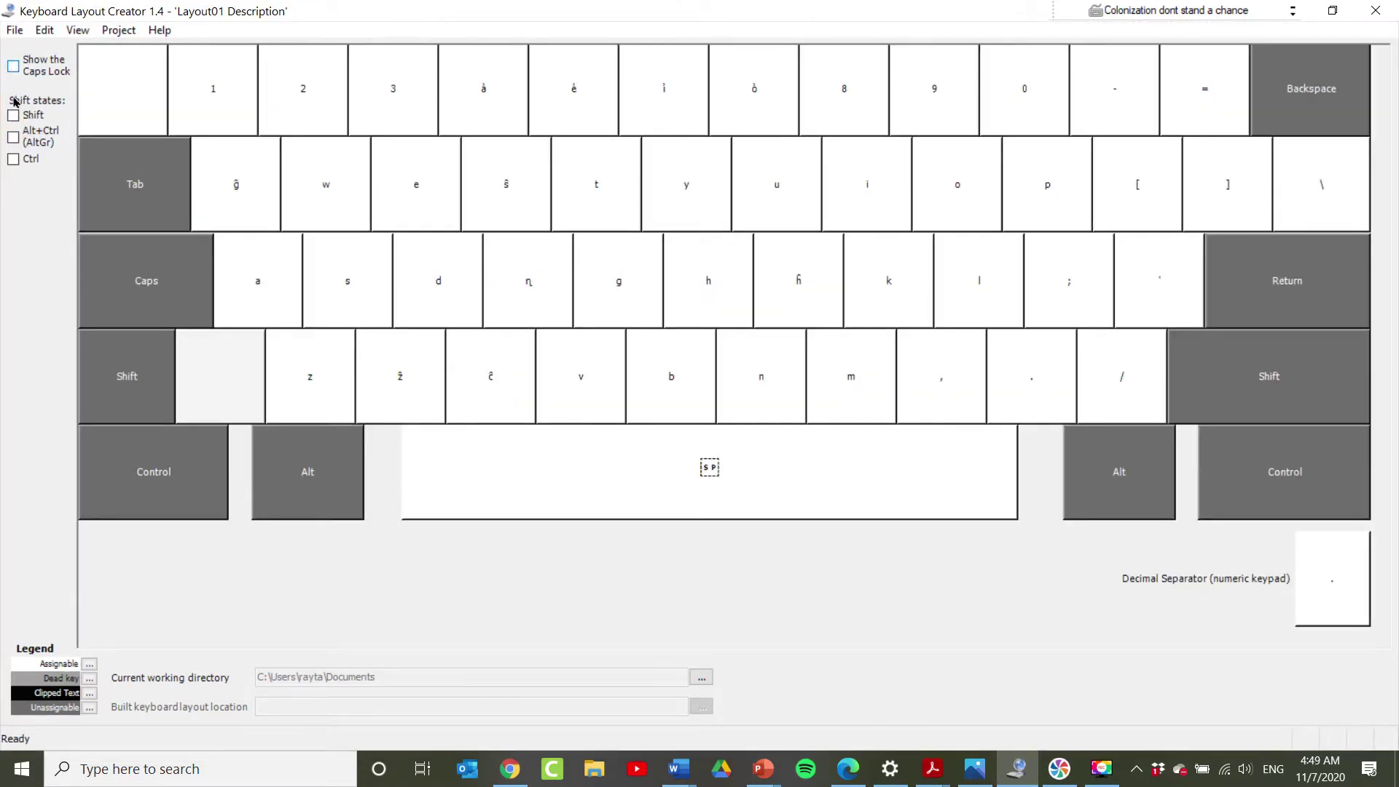
pyautogui.click(13, 115)
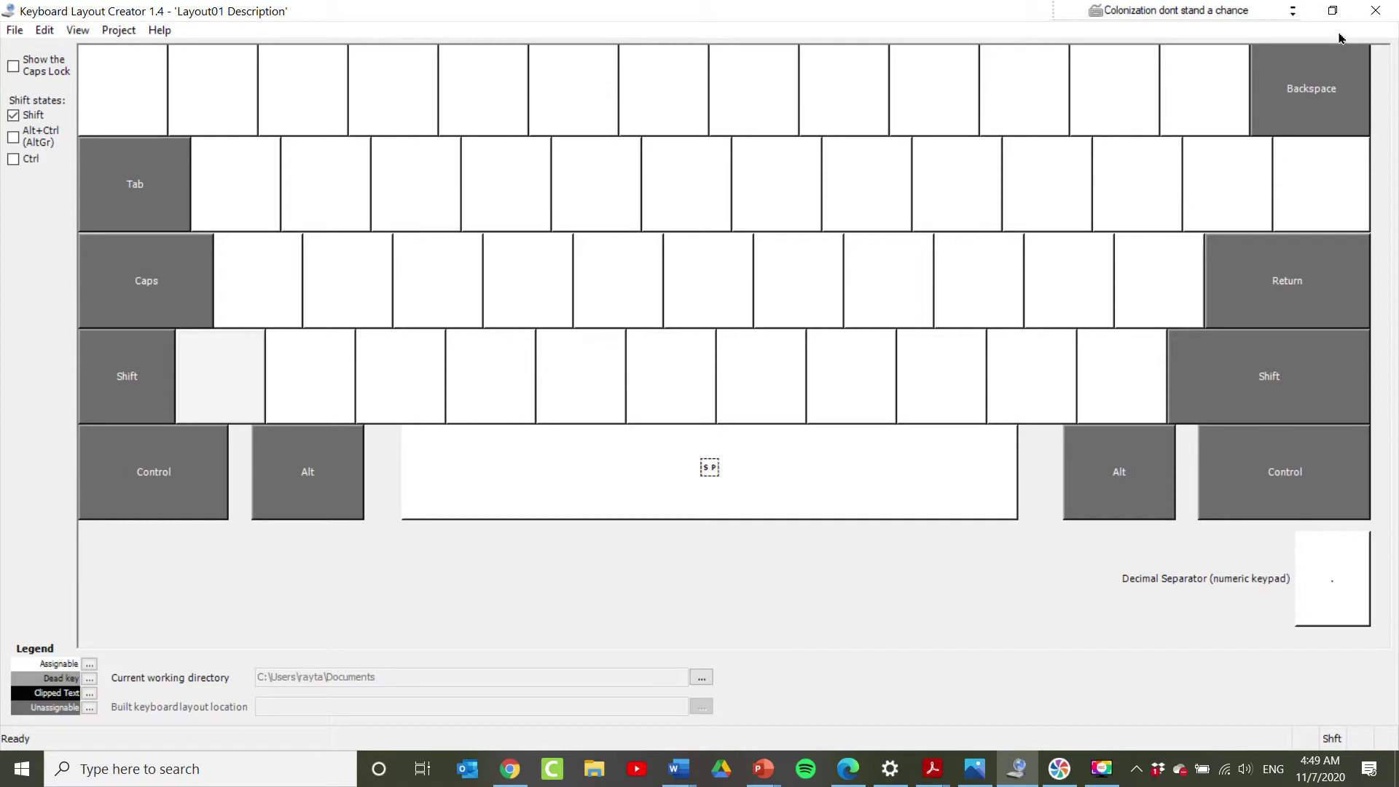
pyautogui.press('super+Left')
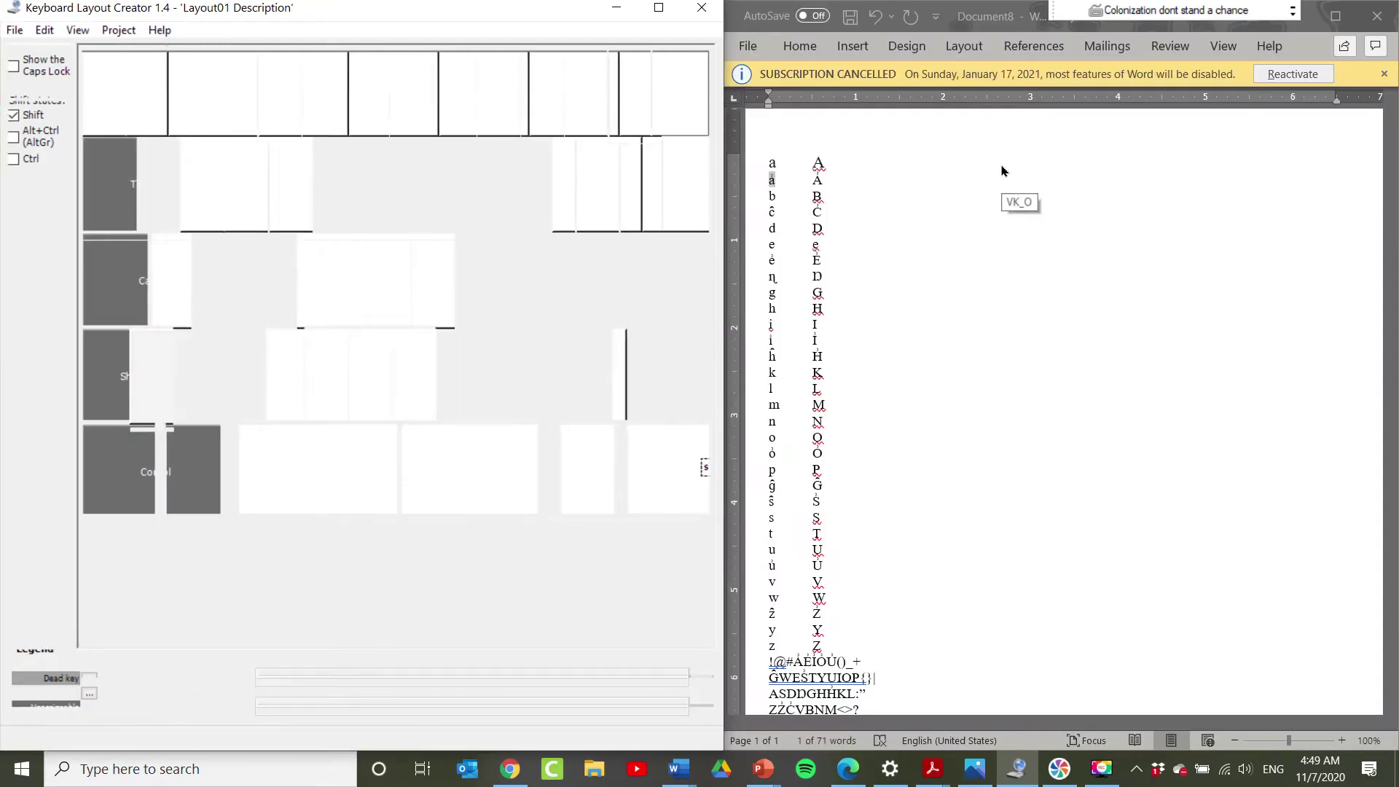
pyautogui.click(117, 95)
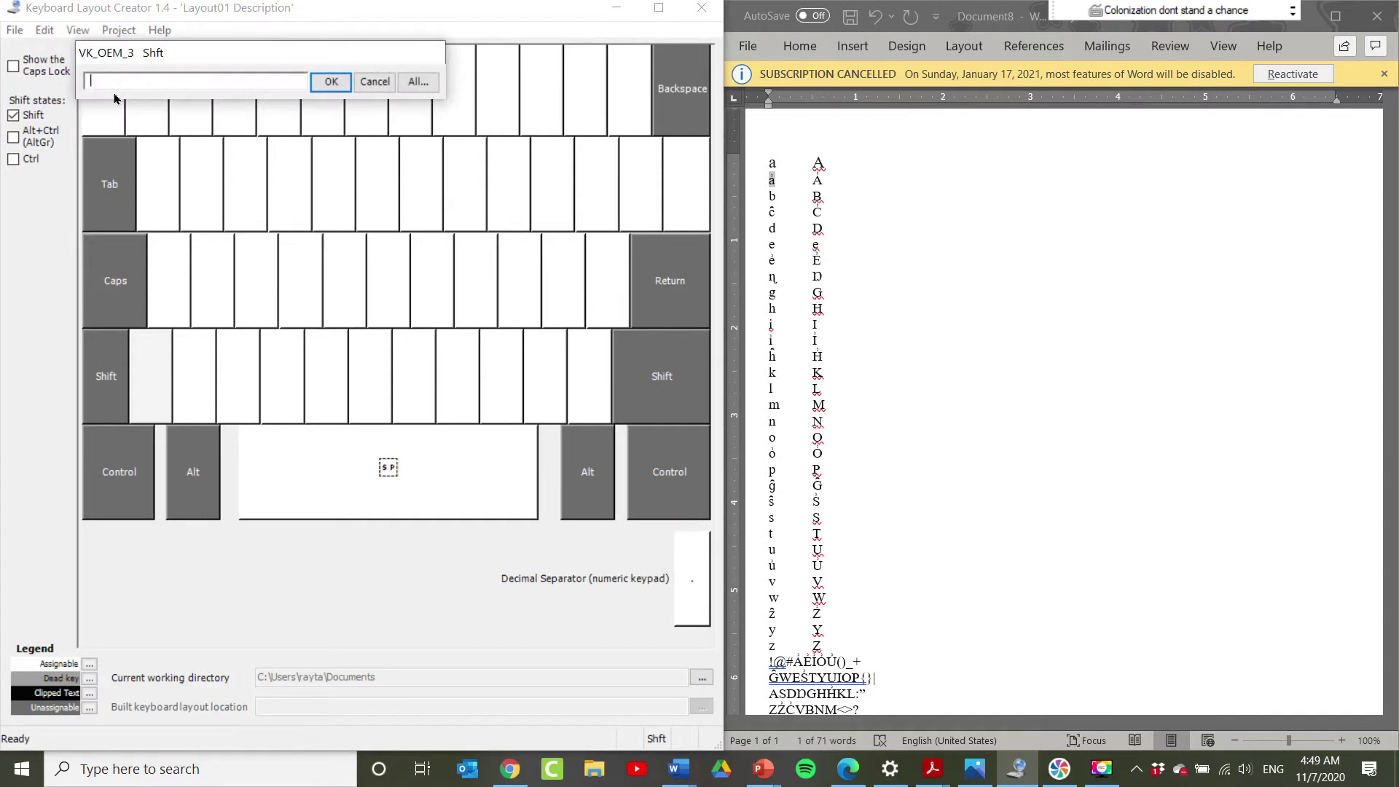
pyautogui.click(374, 81)
# Step: Assign !, @, # and the accented capital A to VK_1 through VK_4 in the Shift state
pyautogui.click(151, 88)
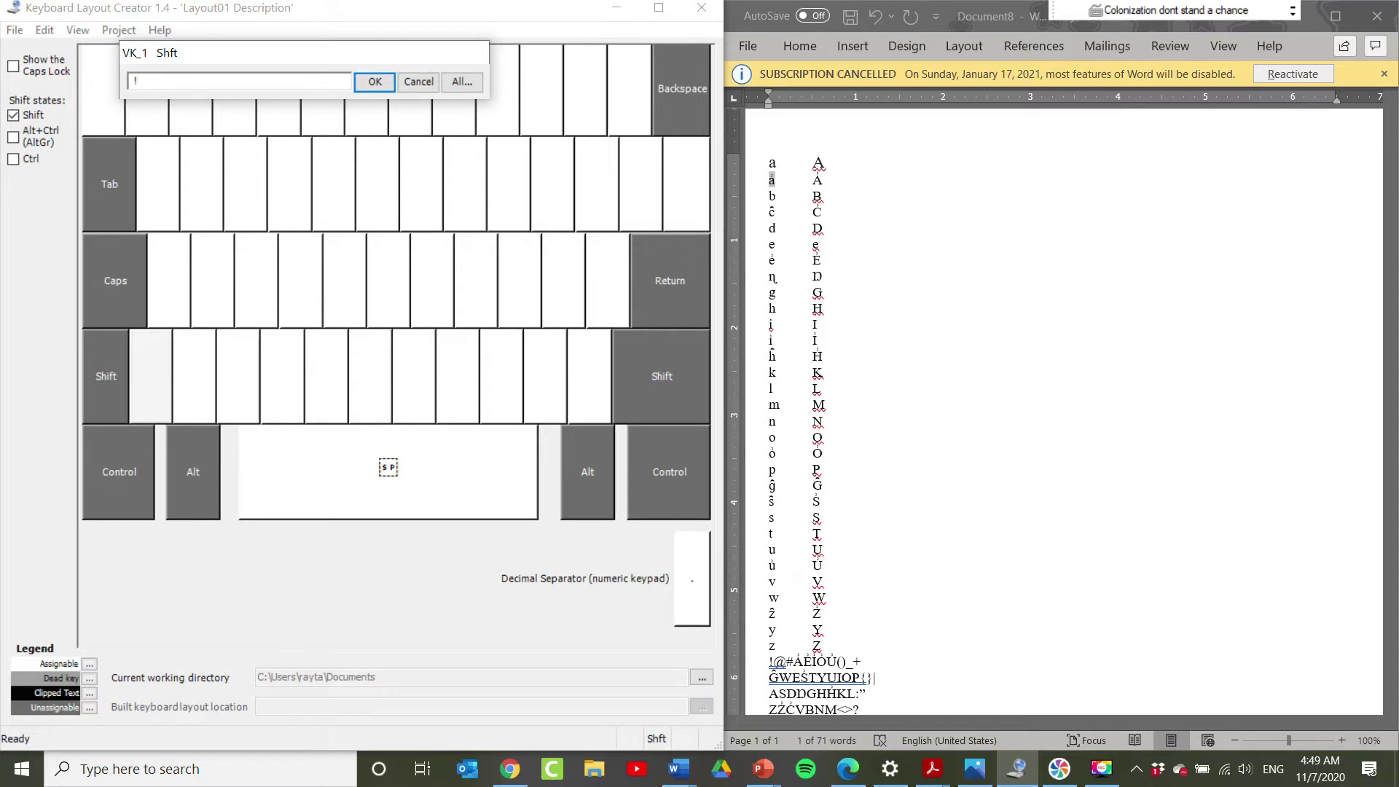
pyautogui.write('!')
pyautogui.click(374, 81)
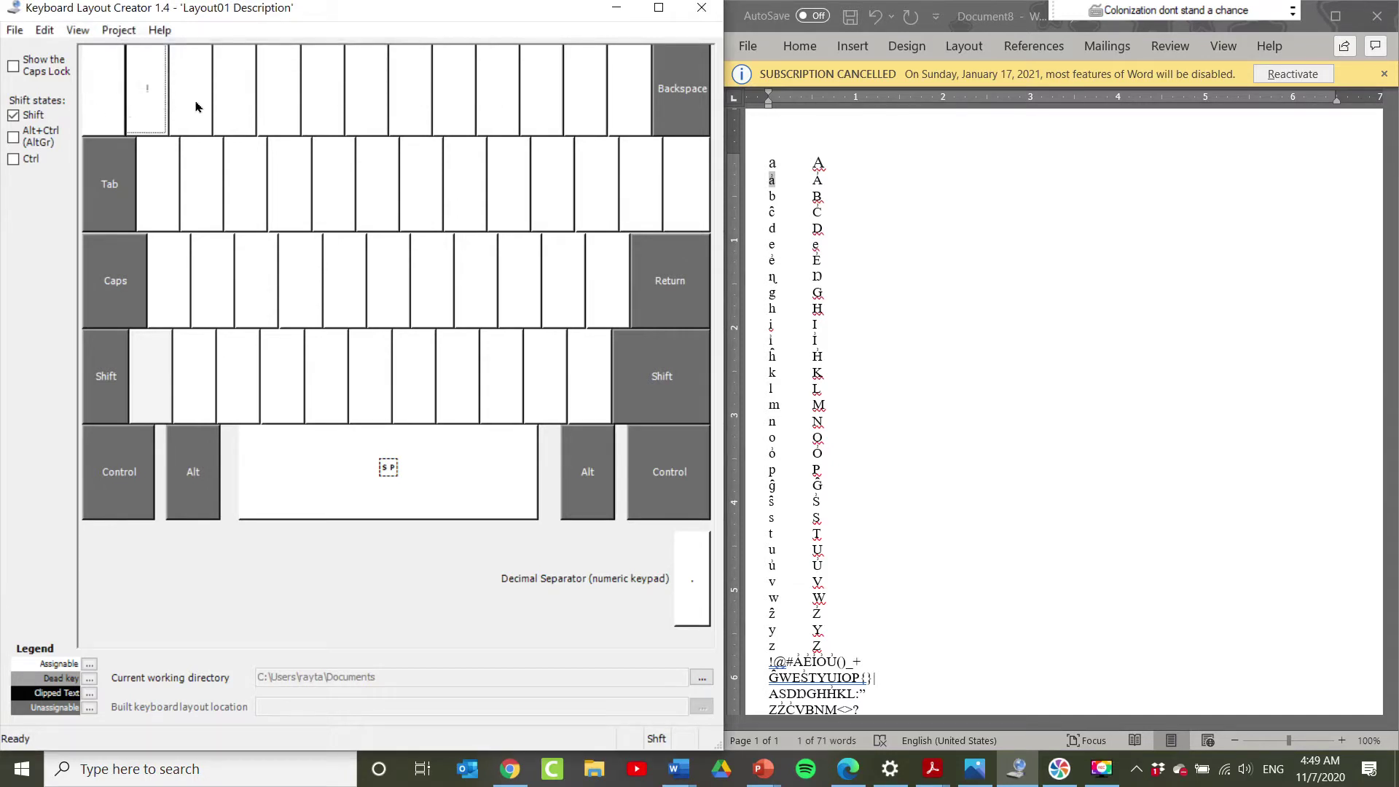
pyautogui.click(194, 104)
pyautogui.write('@')
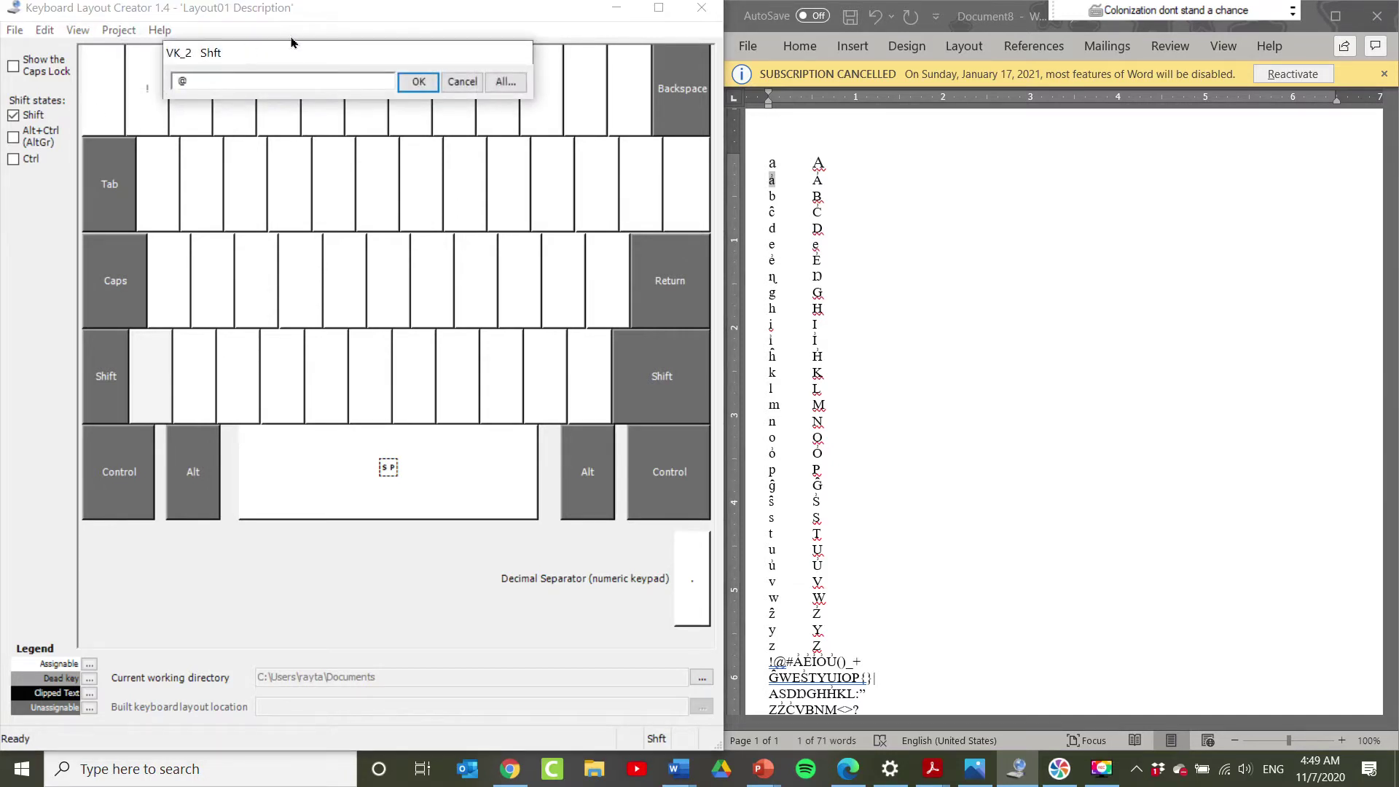
pyautogui.click(419, 82)
pyautogui.click(226, 95)
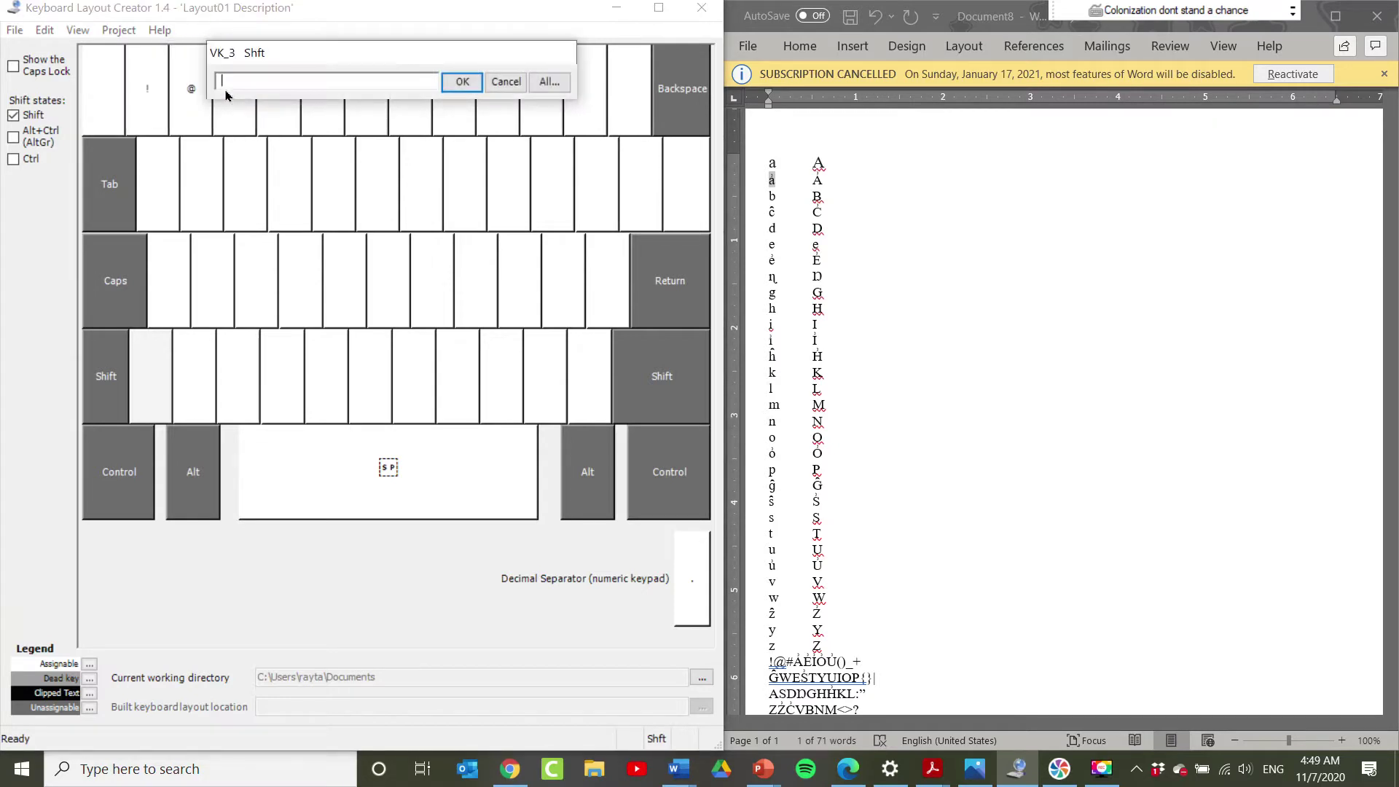
pyautogui.write('#')
pyautogui.click(462, 82)
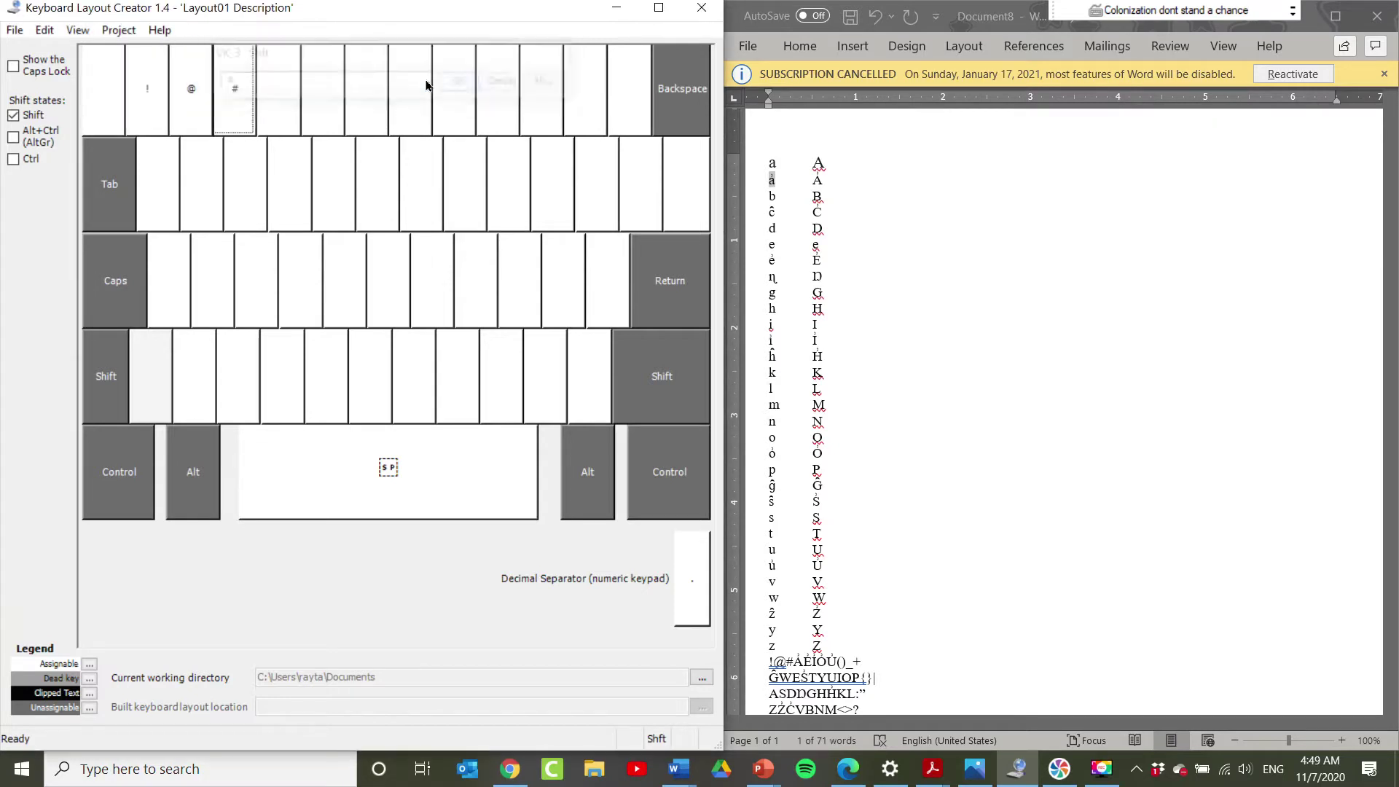
pyautogui.click(282, 73)
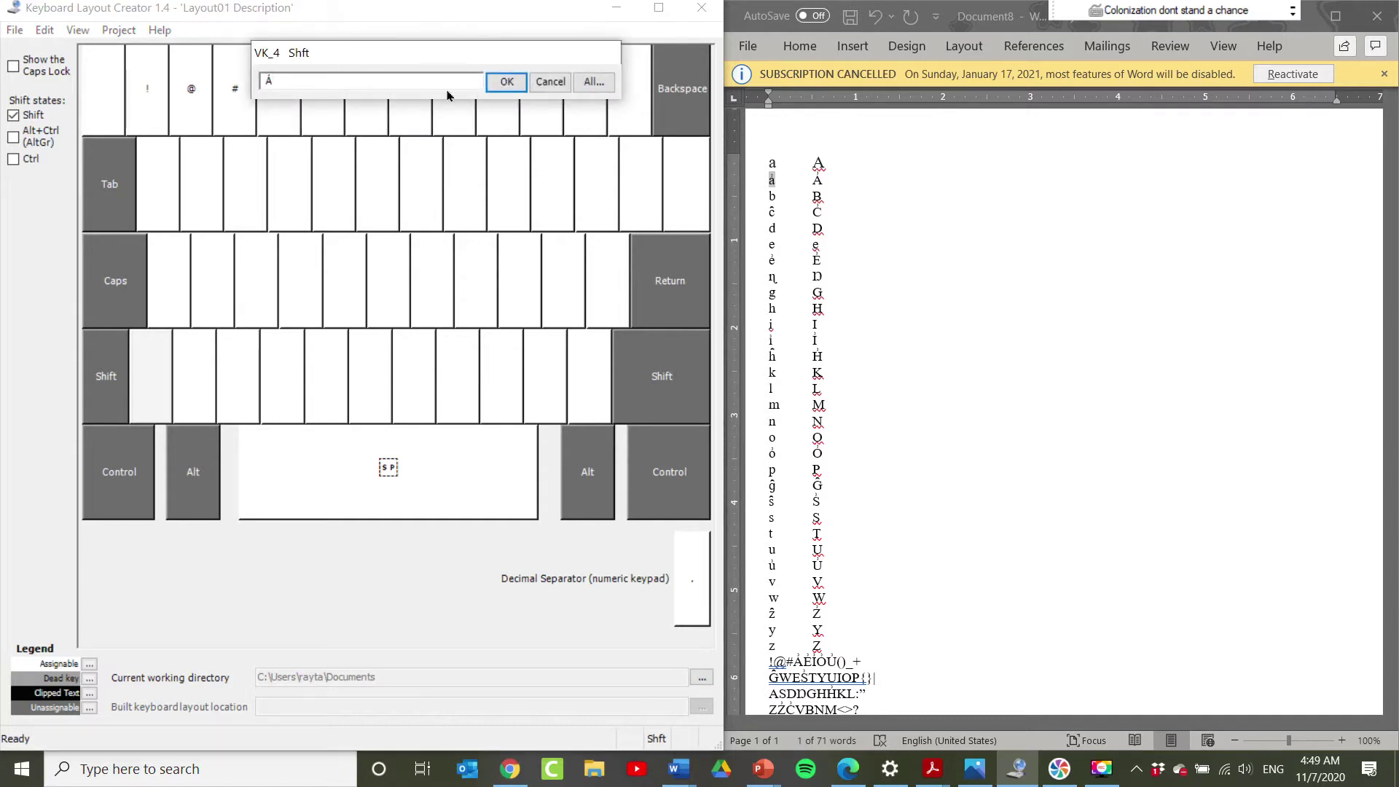
pyautogui.click(502, 89)
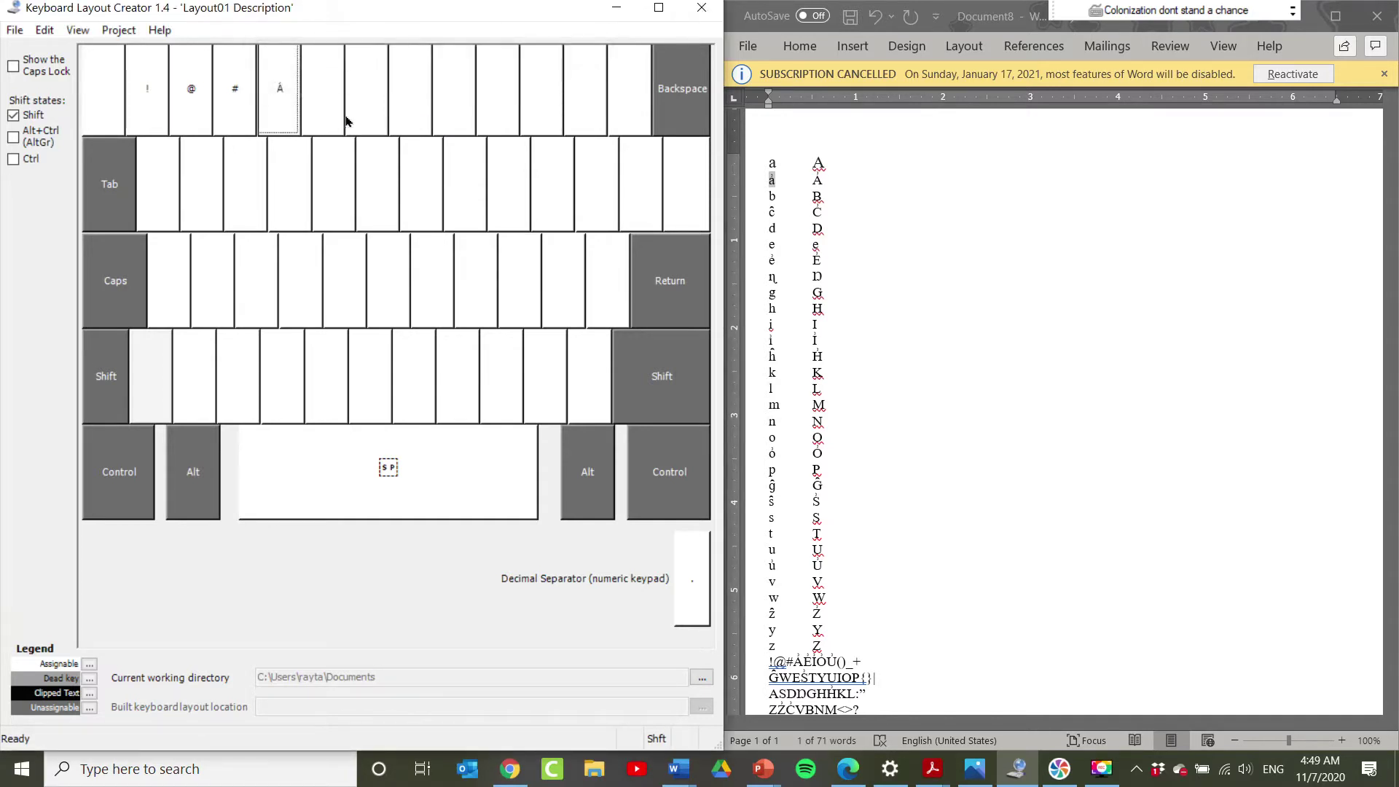
# Step: Copy the accented capital I from the Word character list and assign it to VK_5 in the Shift state
pyautogui.click(822, 344)
pyautogui.doubleClick(816, 336)
pyautogui.hotkey('ctrl', 'c')
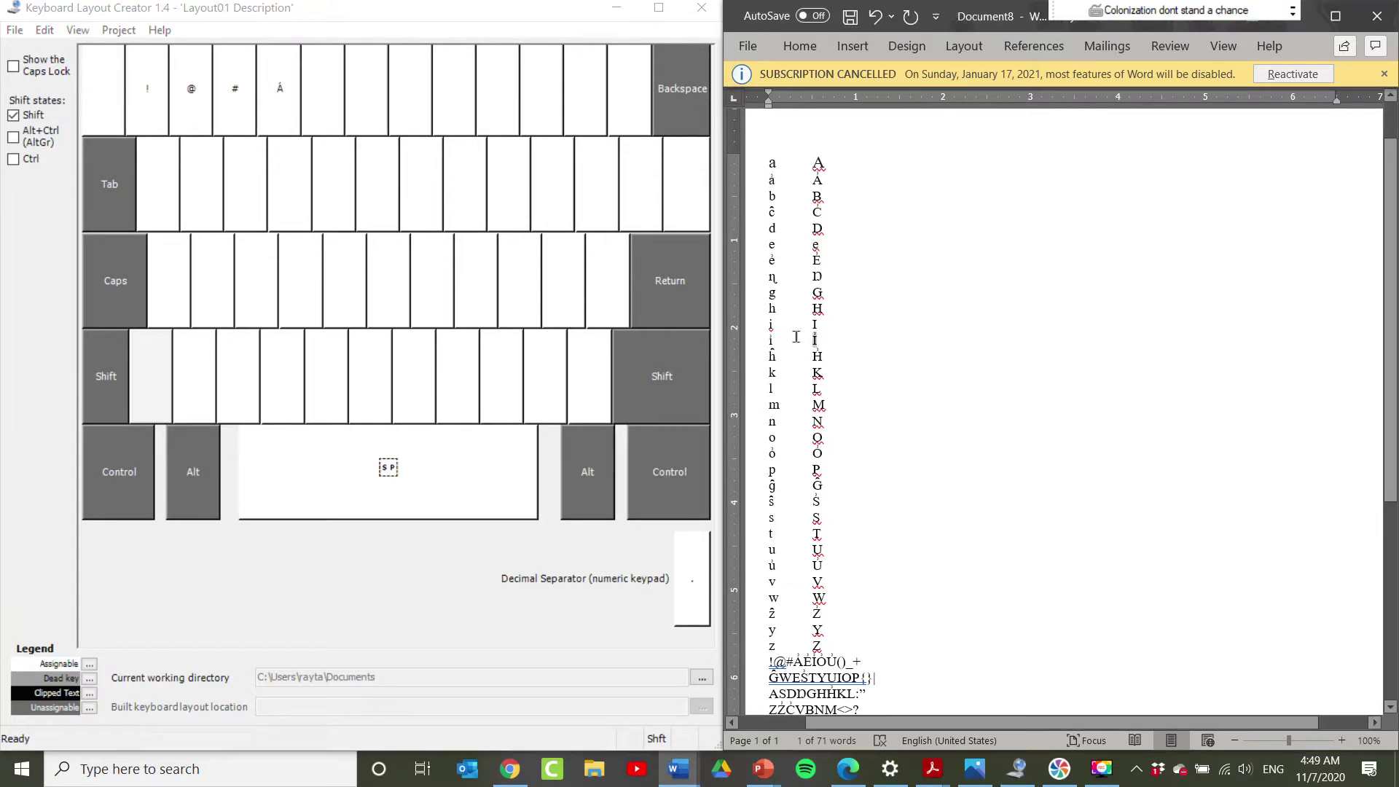
pyautogui.click(340, 125)
pyautogui.click(334, 80)
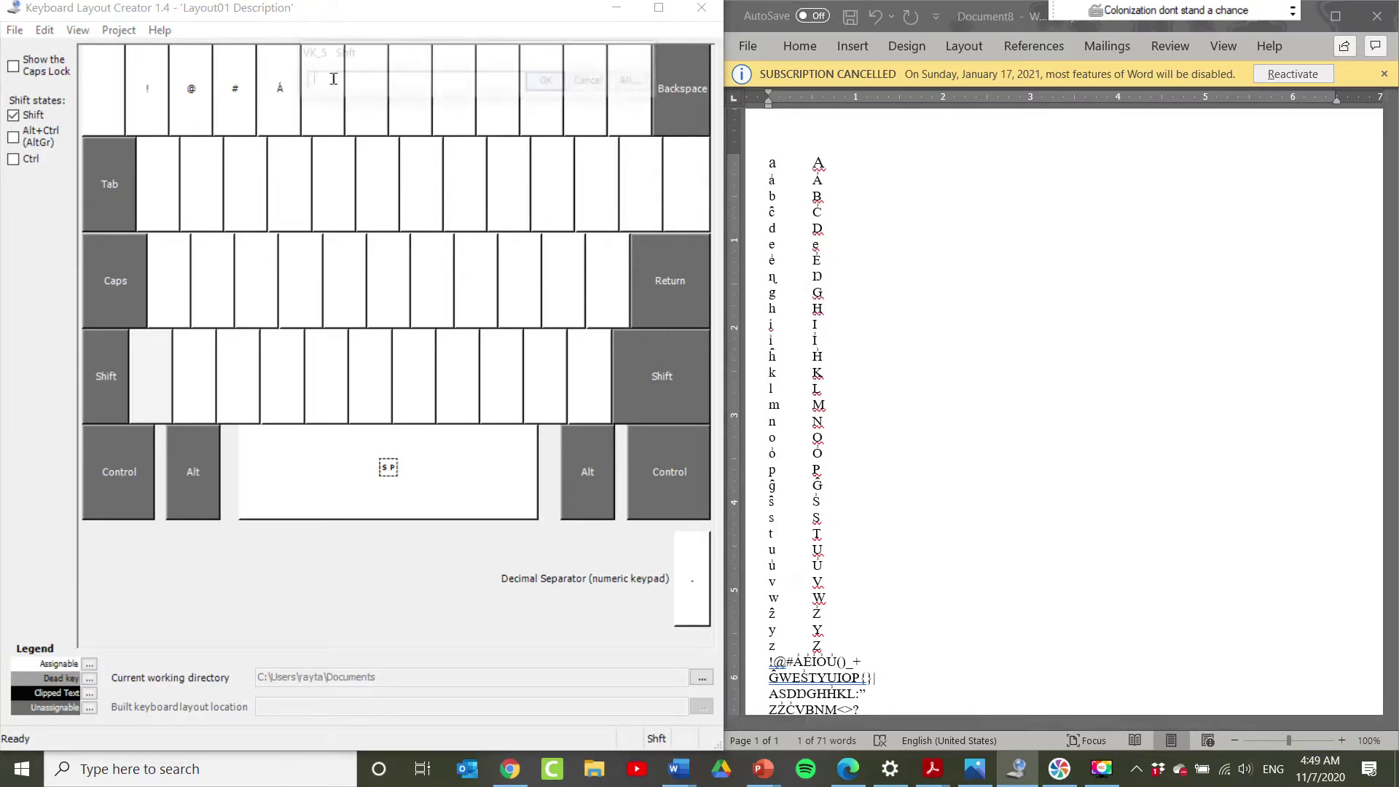
pyautogui.hotkey('ctrl', 'v')
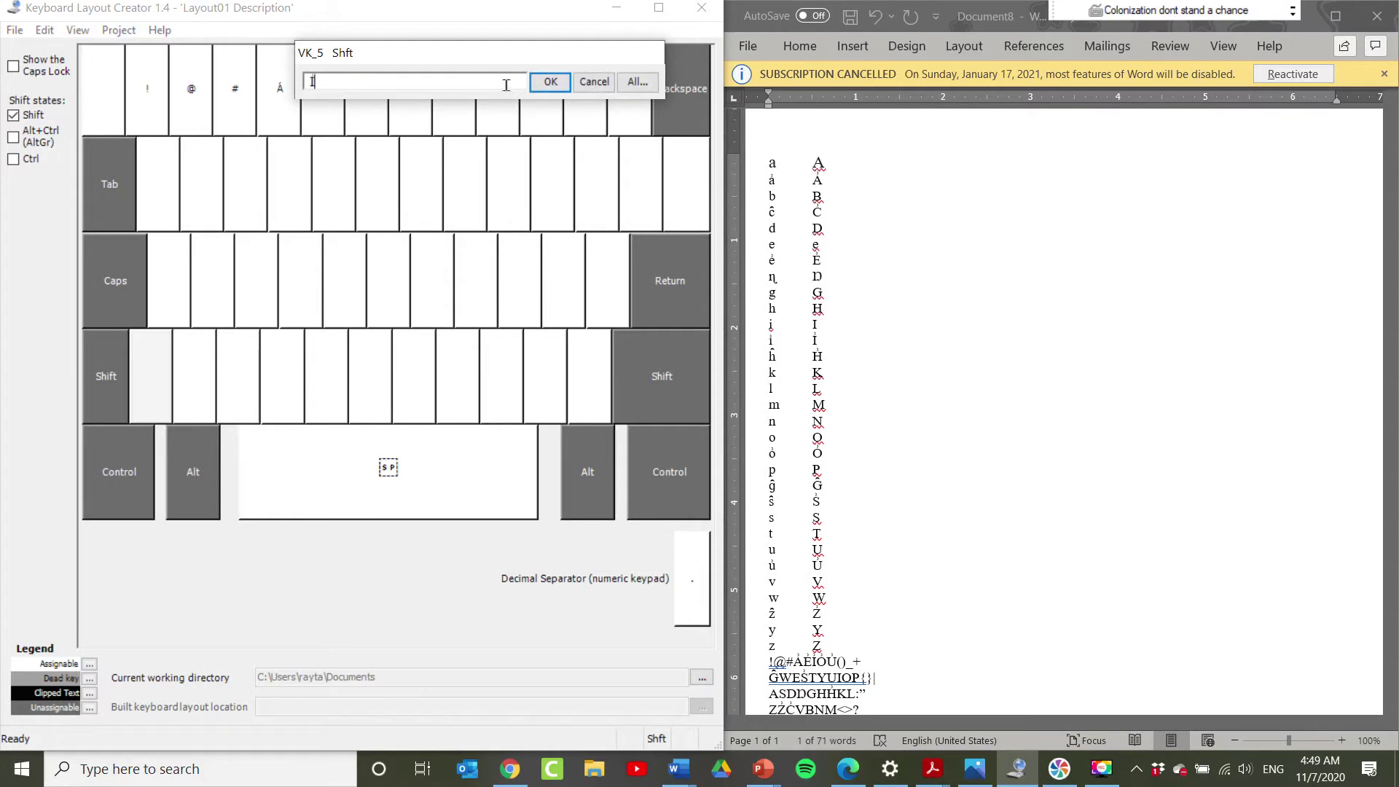
pyautogui.click(550, 82)
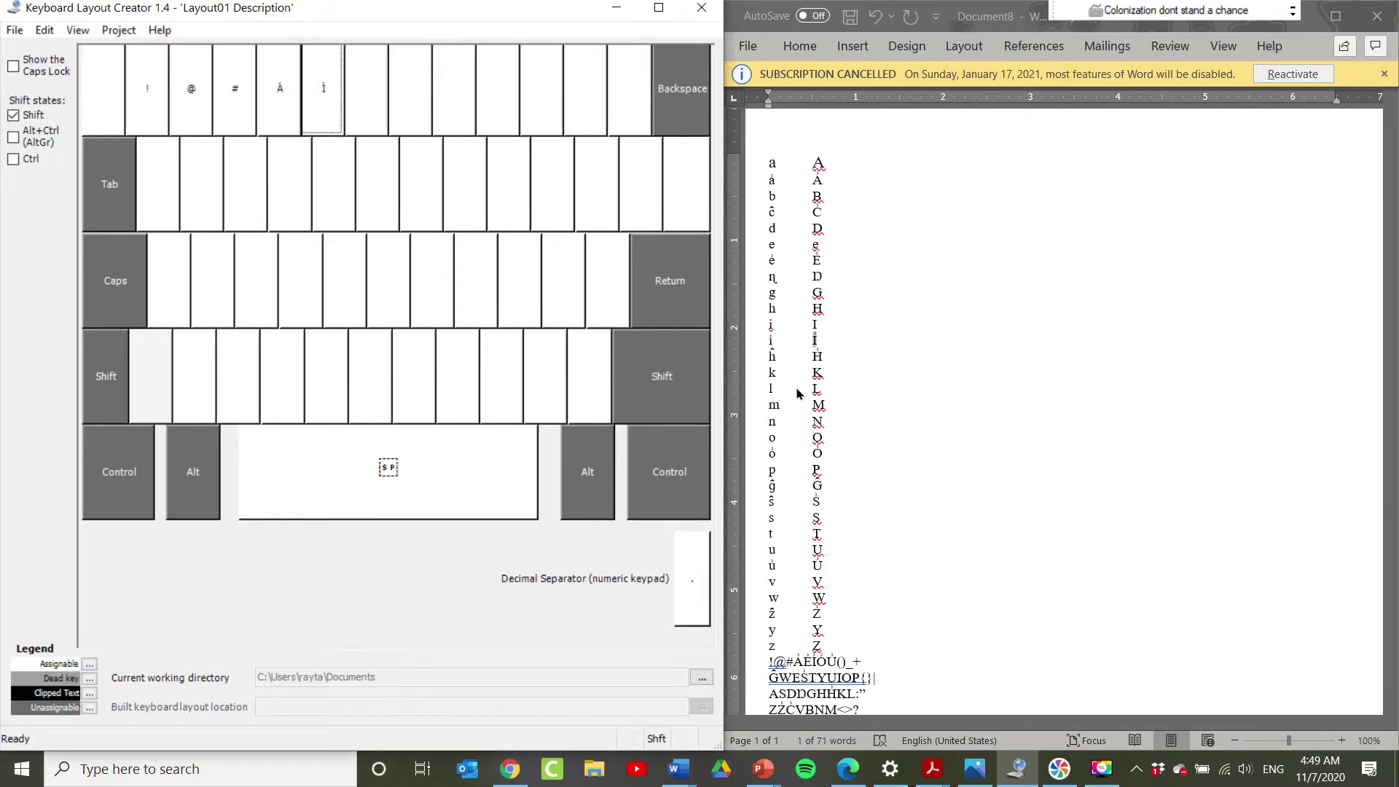
# Step: Set the accented capitals E on VK_5, I on VK_6 and O on VK_7 in the Shift state
pyautogui.click(353, 98)
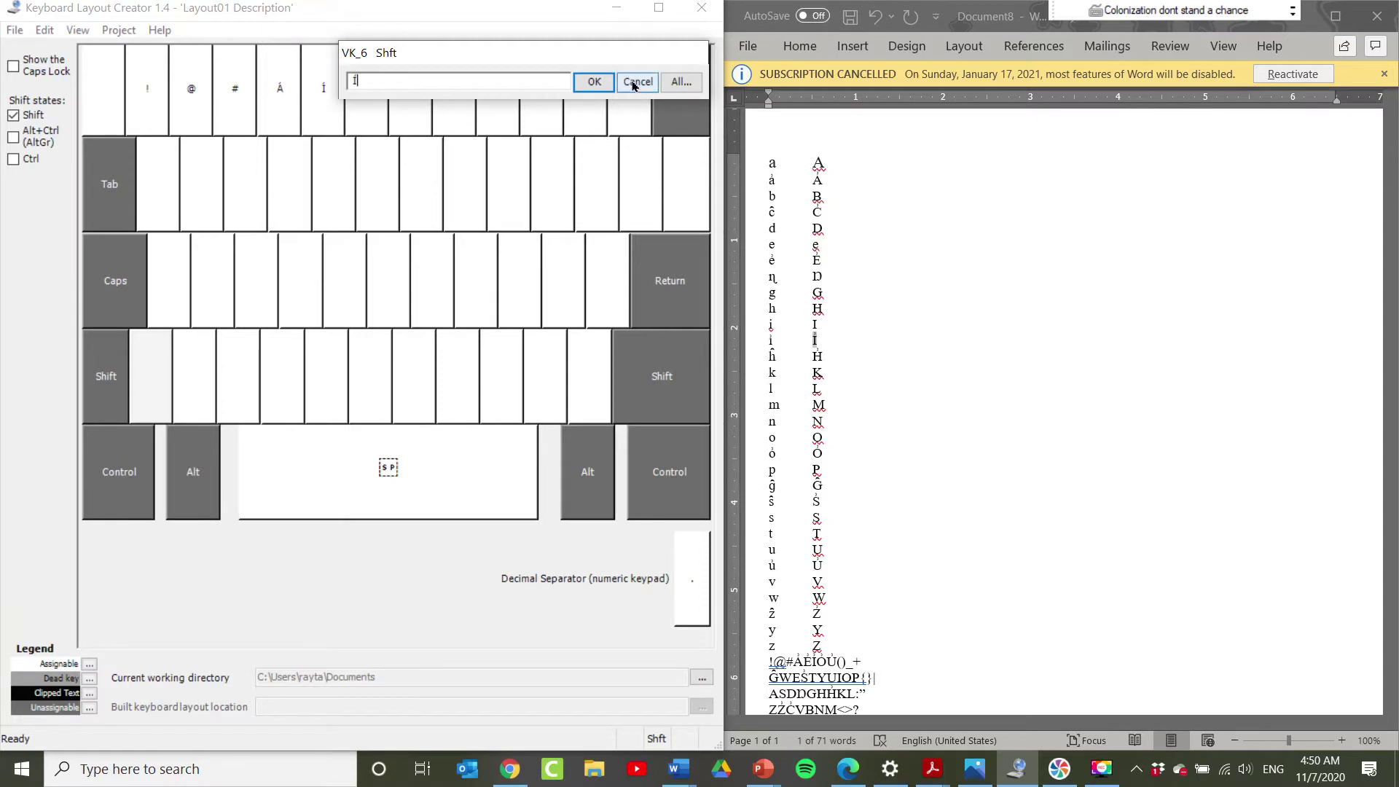
pyautogui.click(550, 82)
pyautogui.click(366, 86)
pyautogui.press('Escape')
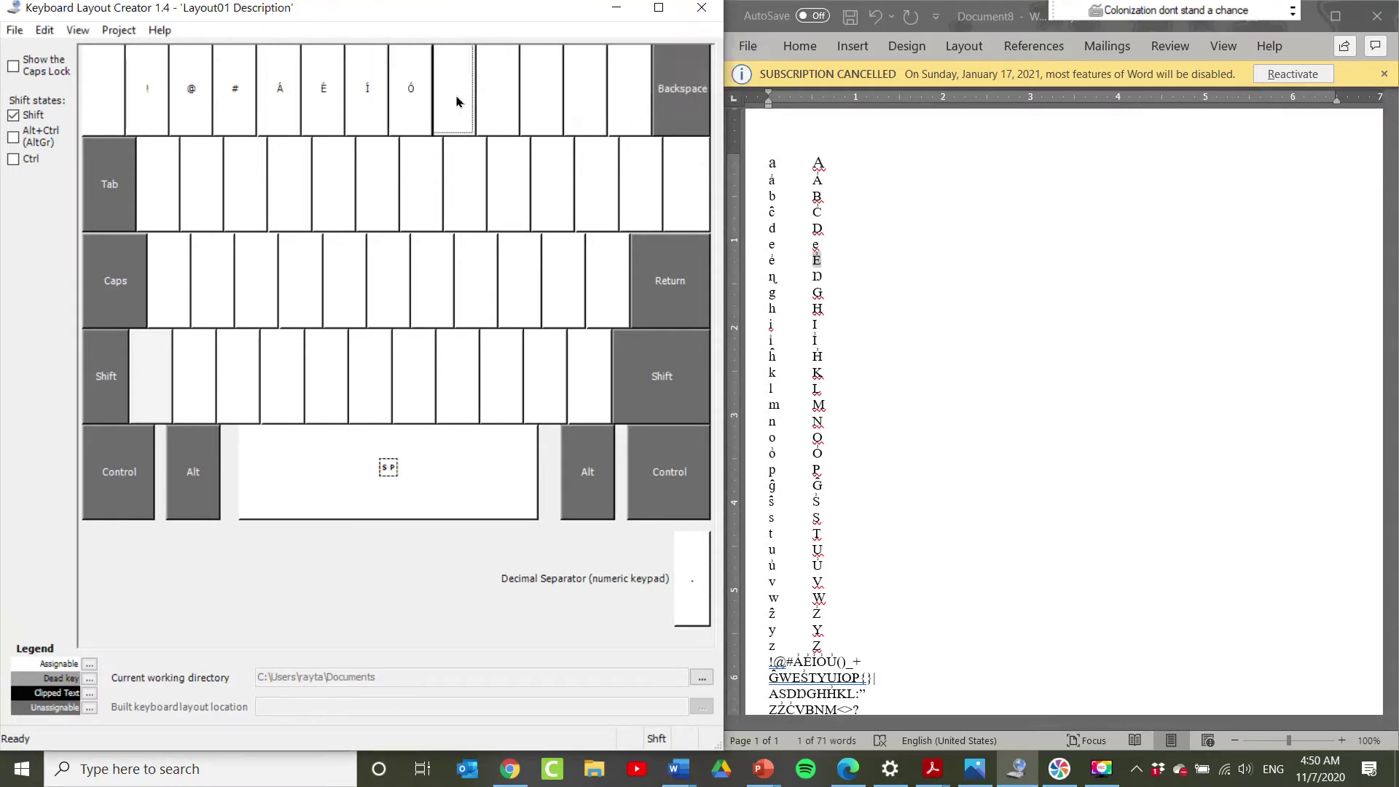
# Step: Finish the Shift-state number row with the accented capital U on VK_8, then (, ), _ and + on the remaining keys
pyautogui.click(488, 81)
pyautogui.write('(')
pyautogui.press('Return')
pyautogui.write(')')
pyautogui.press('Return')
pyautogui.write('_')
pyautogui.press('Return')
pyautogui.write('+')
pyautogui.press('Return')
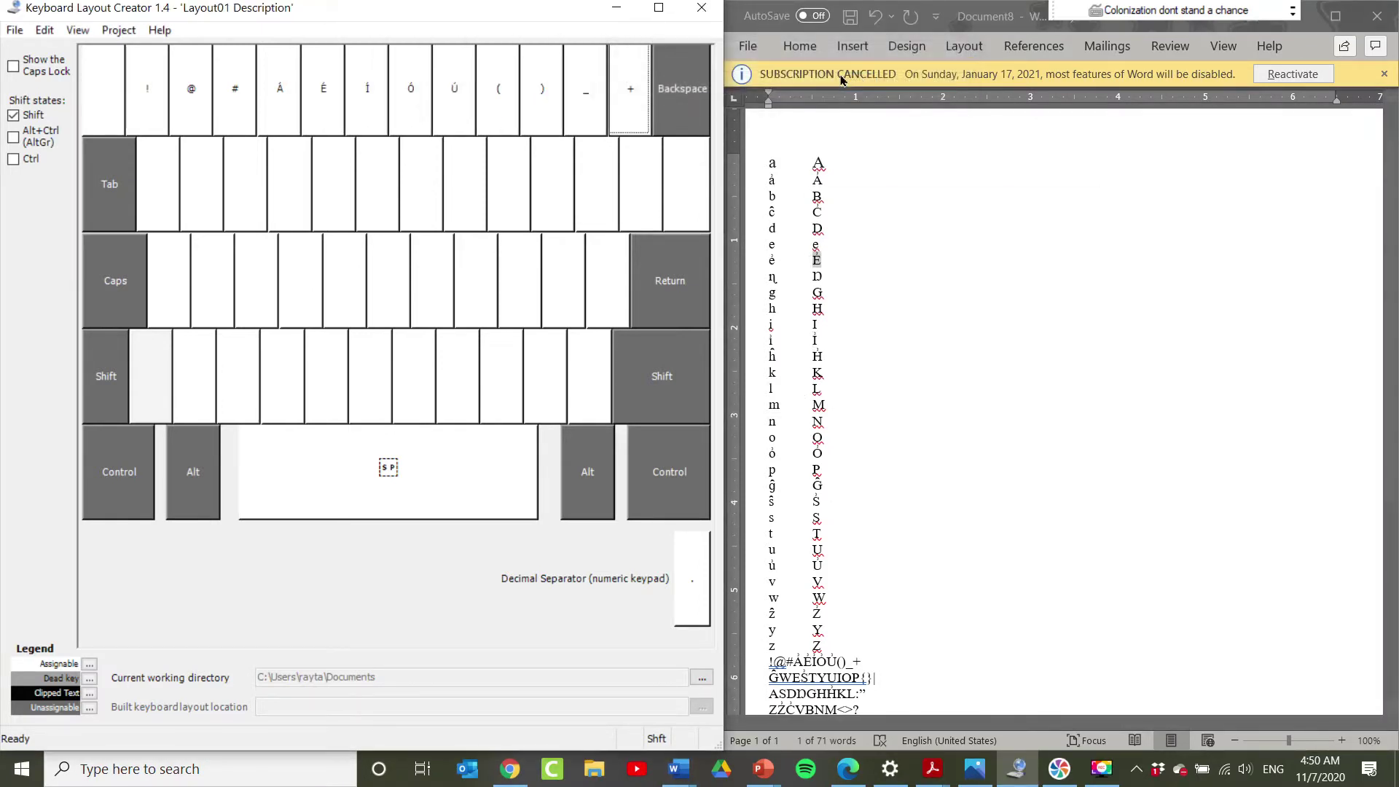
# Step: Select the accented capital G in the Word character list and assign it to VK_Q in the Shift state
pyautogui.click(158, 182)
pyautogui.write('Ĝ')
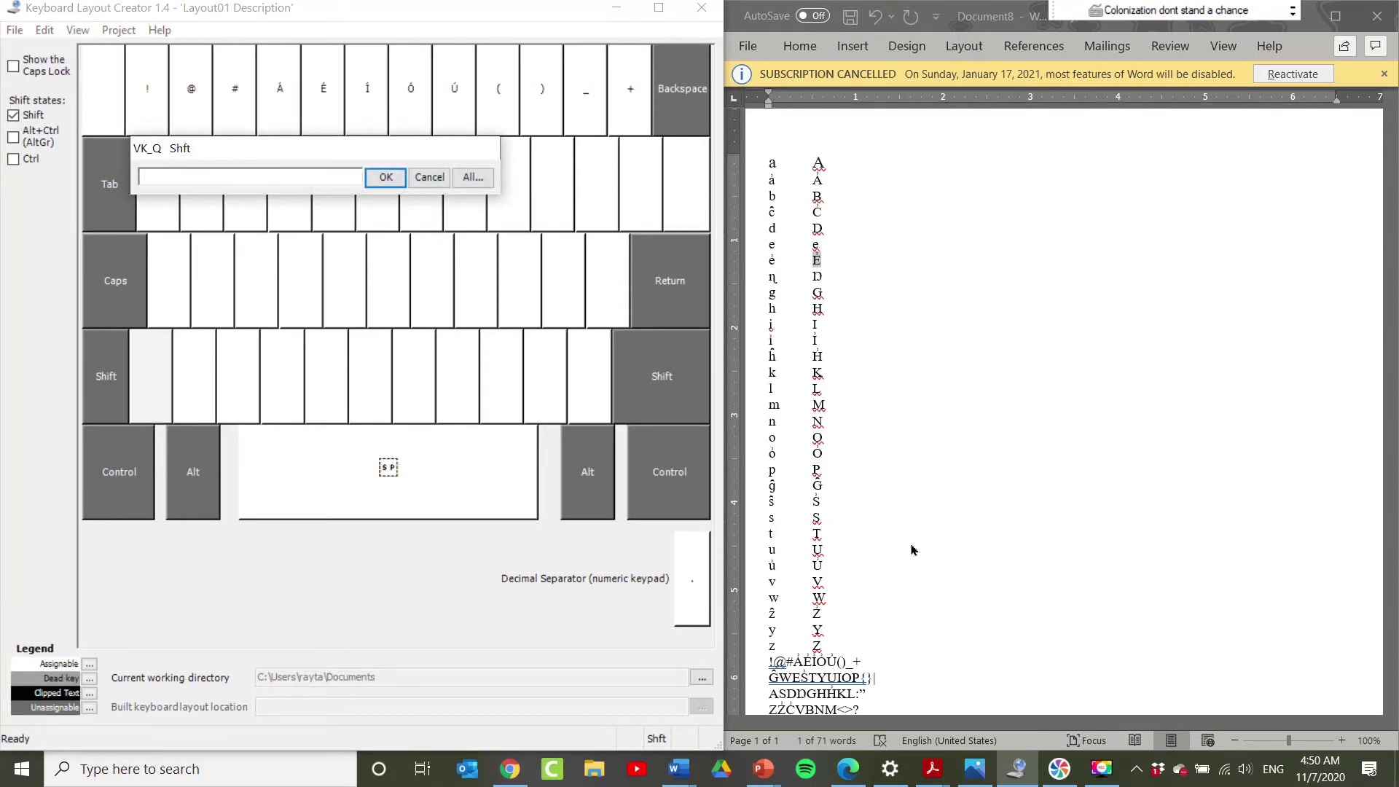
pyautogui.click(838, 483)
pyautogui.moveTo(821, 484); pyautogui.dragTo(813, 484)
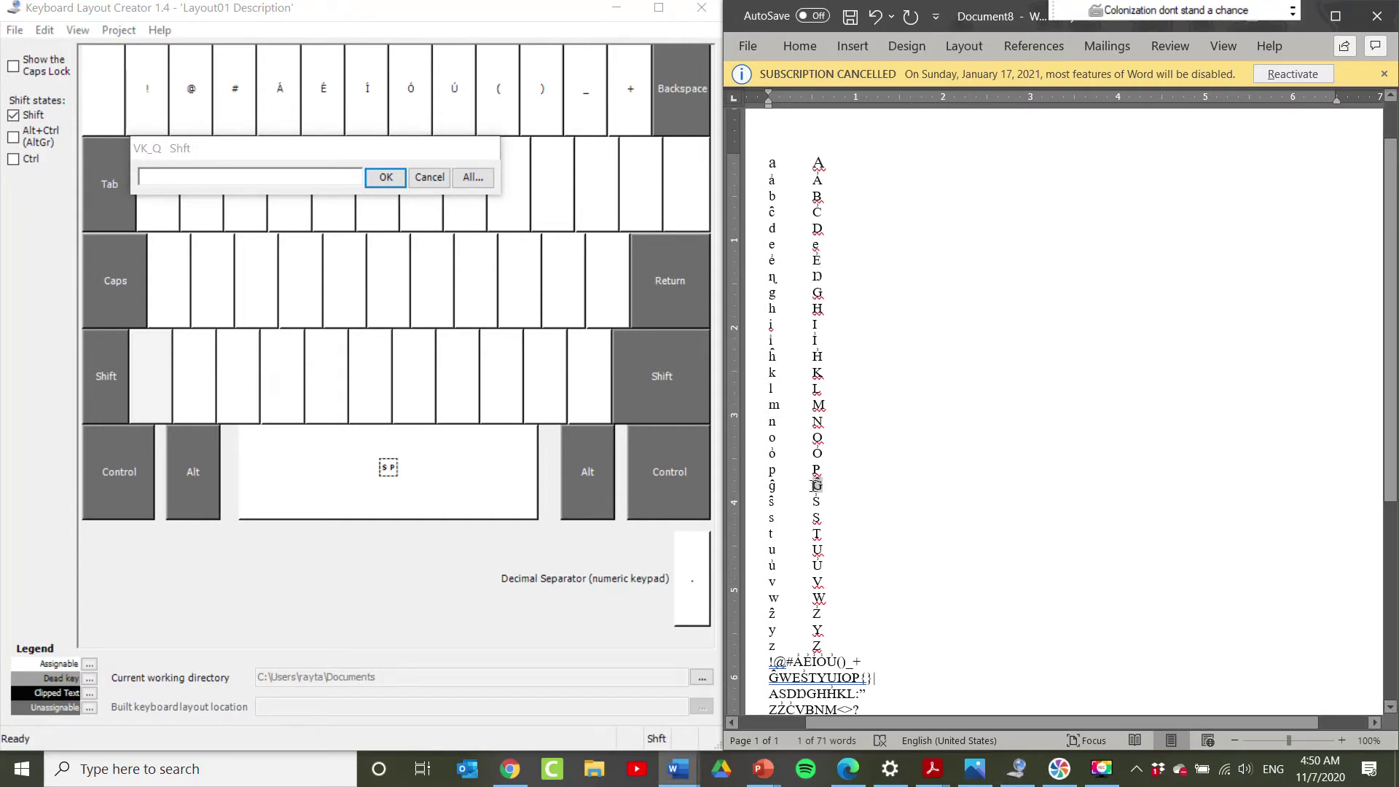
pyautogui.click(196, 181)
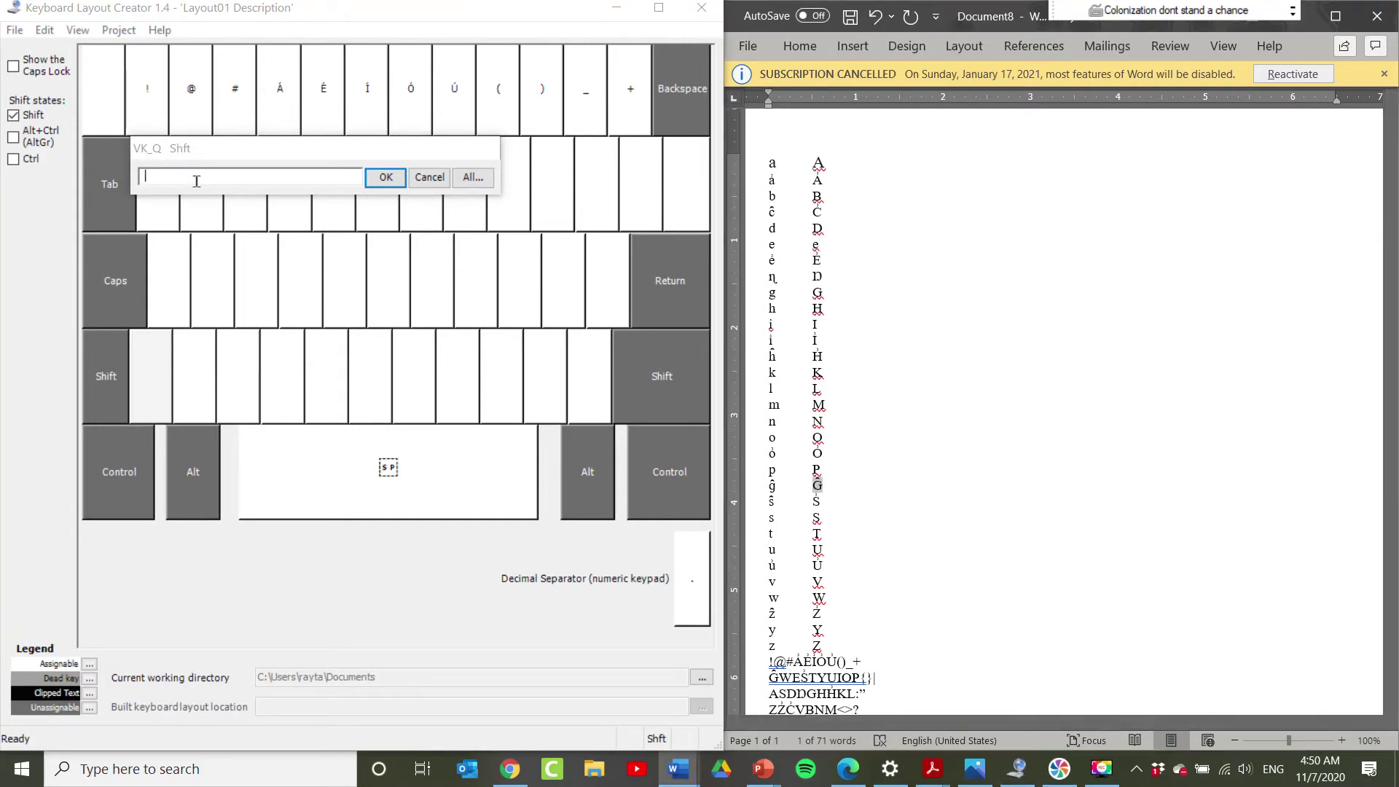
pyautogui.click(386, 177)
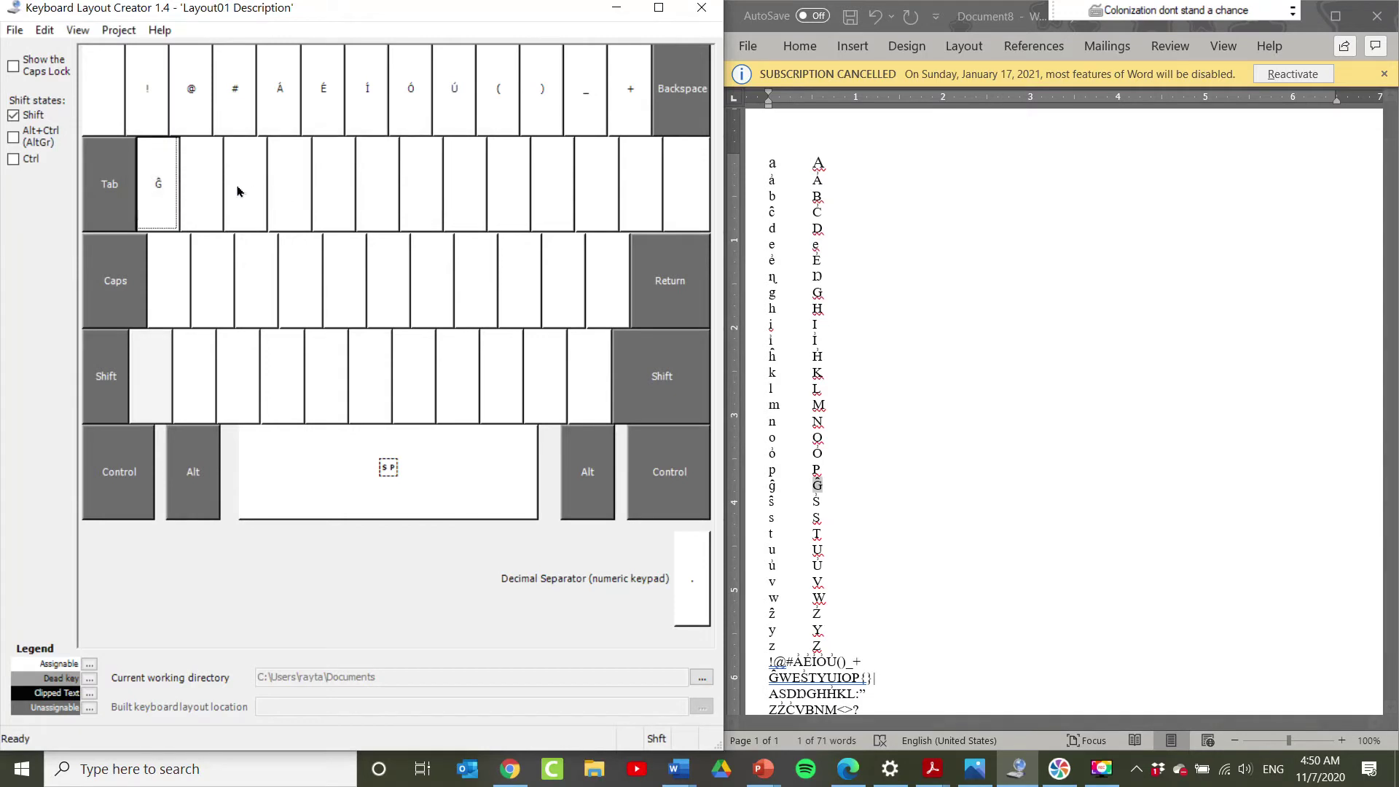
# Step: Assign W to VK_W, E to VK_E, the accented capital S to VK_R and T to VK_T in the Shift state
pyautogui.click(194, 177)
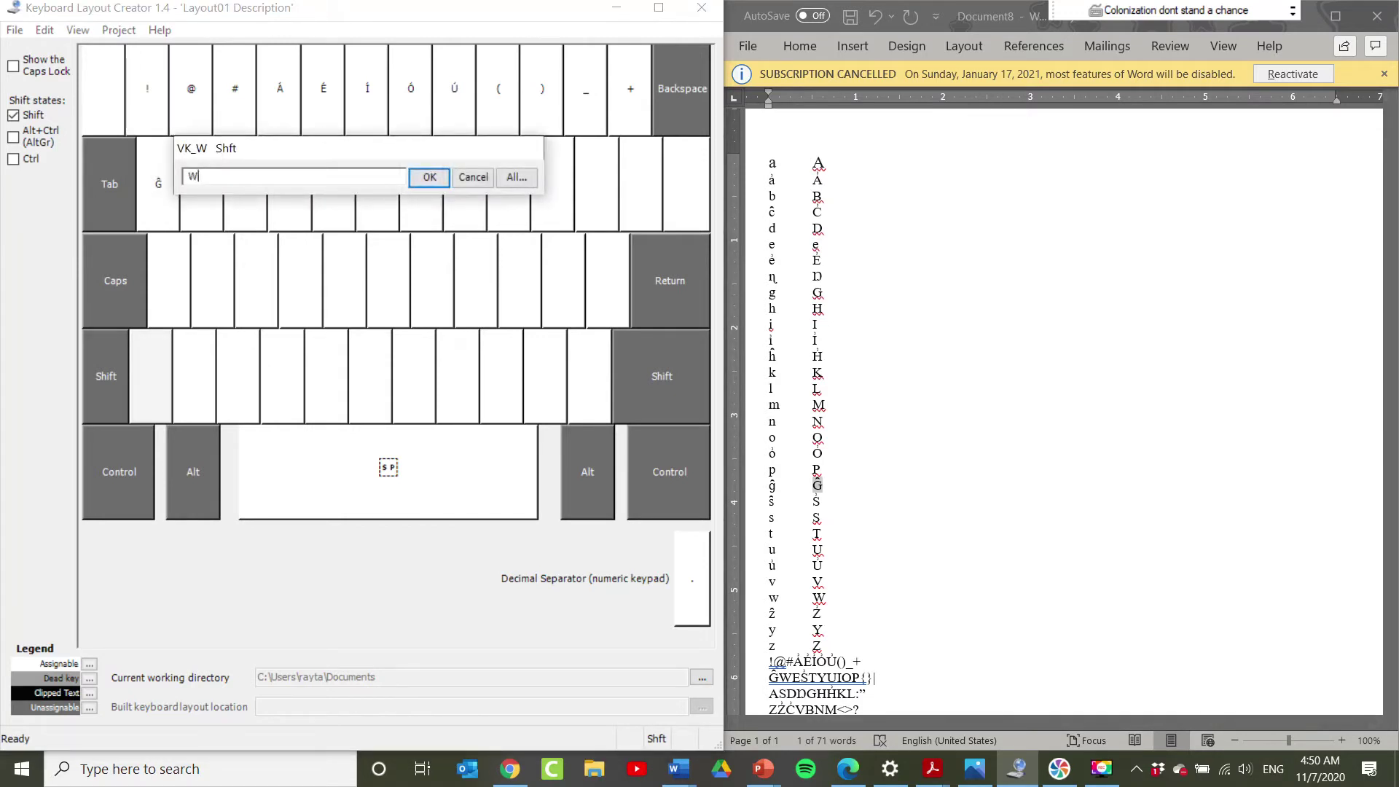
pyautogui.press('Return')
pyautogui.click(262, 212)
pyautogui.write('E')
pyautogui.click(287, 194)
pyautogui.write('Ś')
pyautogui.click(340, 197)
pyautogui.write('T')
pyautogui.press('Return')
# Step: Assign the capitals Y, U, I, O and P to their matching letter keys in the Shift state
pyautogui.click(385, 190)
pyautogui.write('Y')
pyautogui.click(421, 190)
pyautogui.write('U')
pyautogui.click(452, 193)
pyautogui.write('I')
pyautogui.click(510, 184)
pyautogui.write('O')
pyautogui.click(744, 184)
pyautogui.click(551, 204)
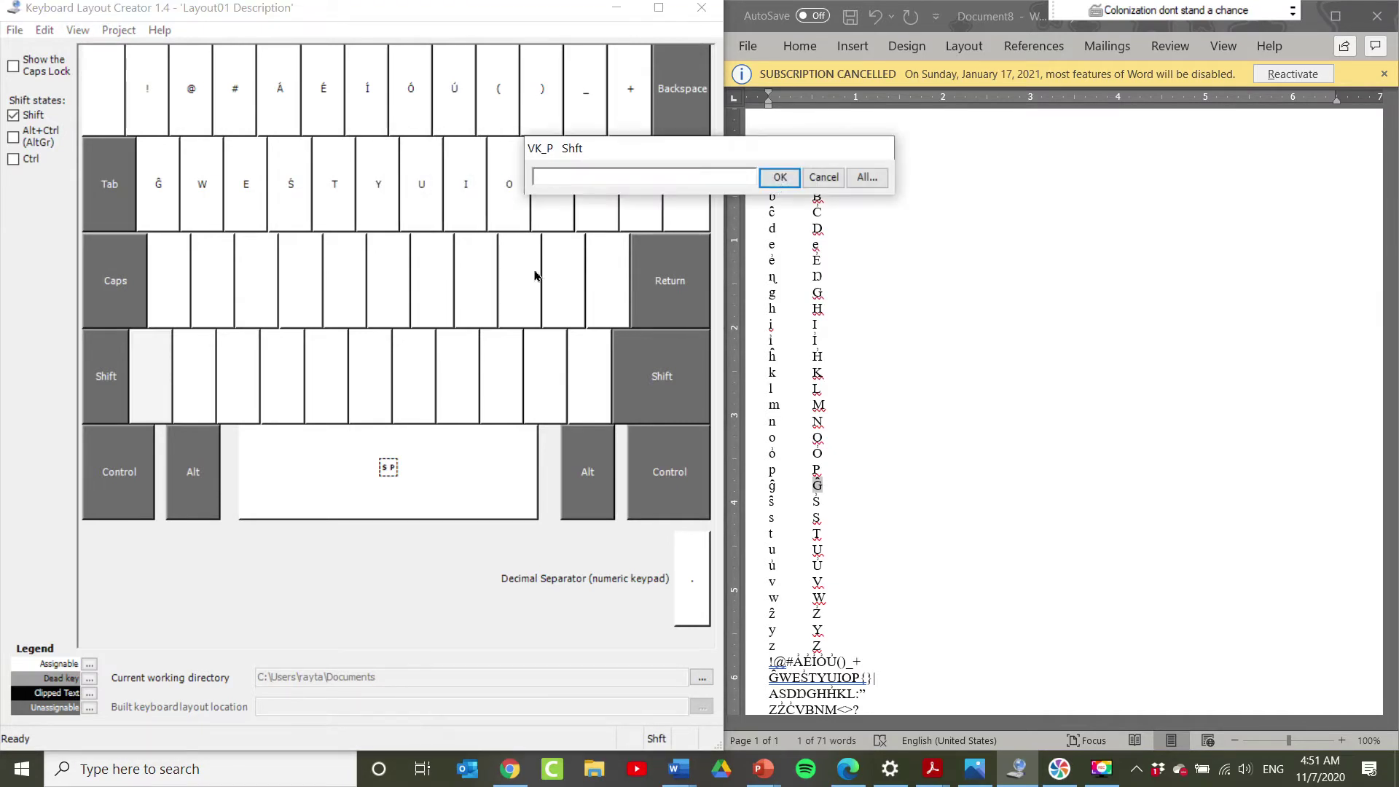
pyautogui.write('P')
pyautogui.press('Return')
# Step: Finish the Shift-state Q row with {, } and | on the three keys after P
pyautogui.click(597, 184)
pyautogui.write('{')
pyautogui.click(824, 177)
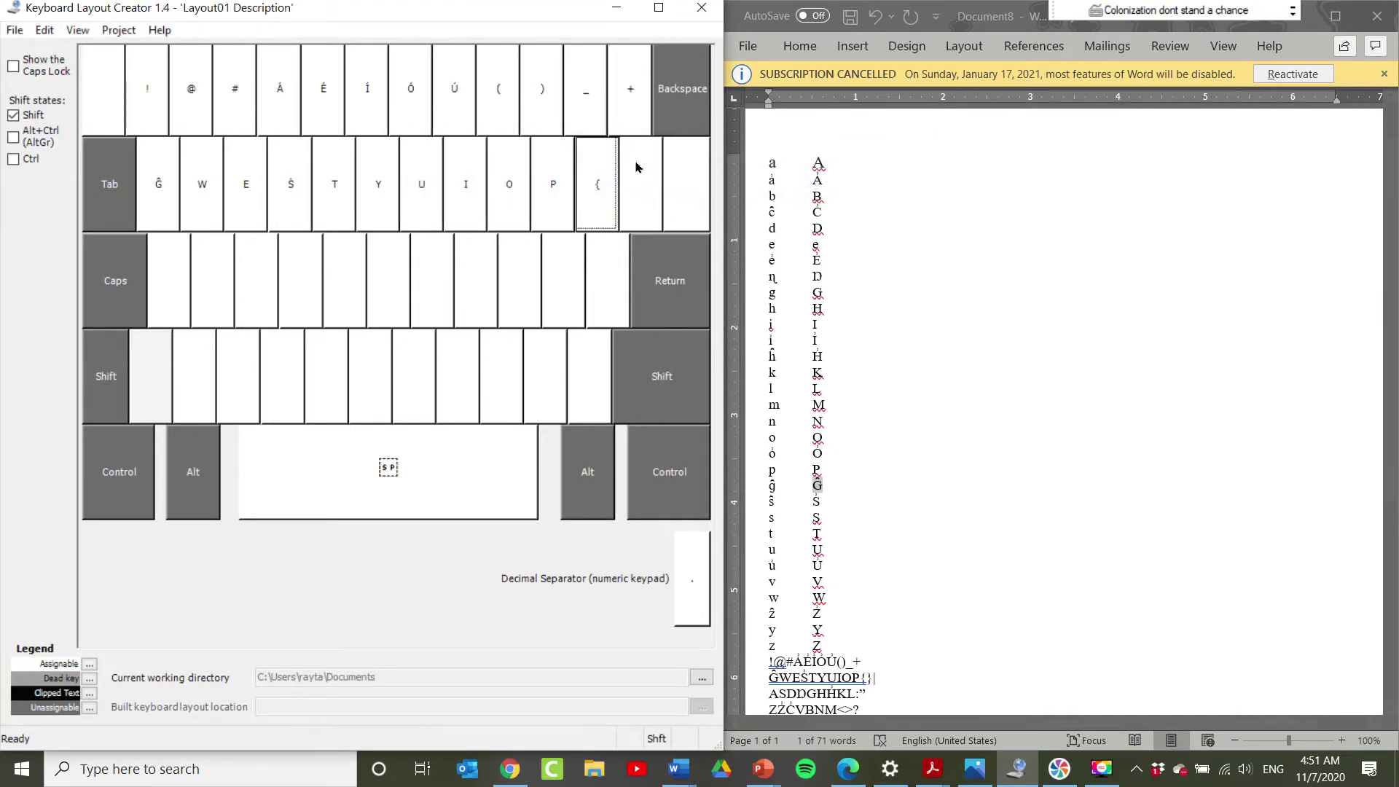
pyautogui.click(638, 183)
pyautogui.write('}')
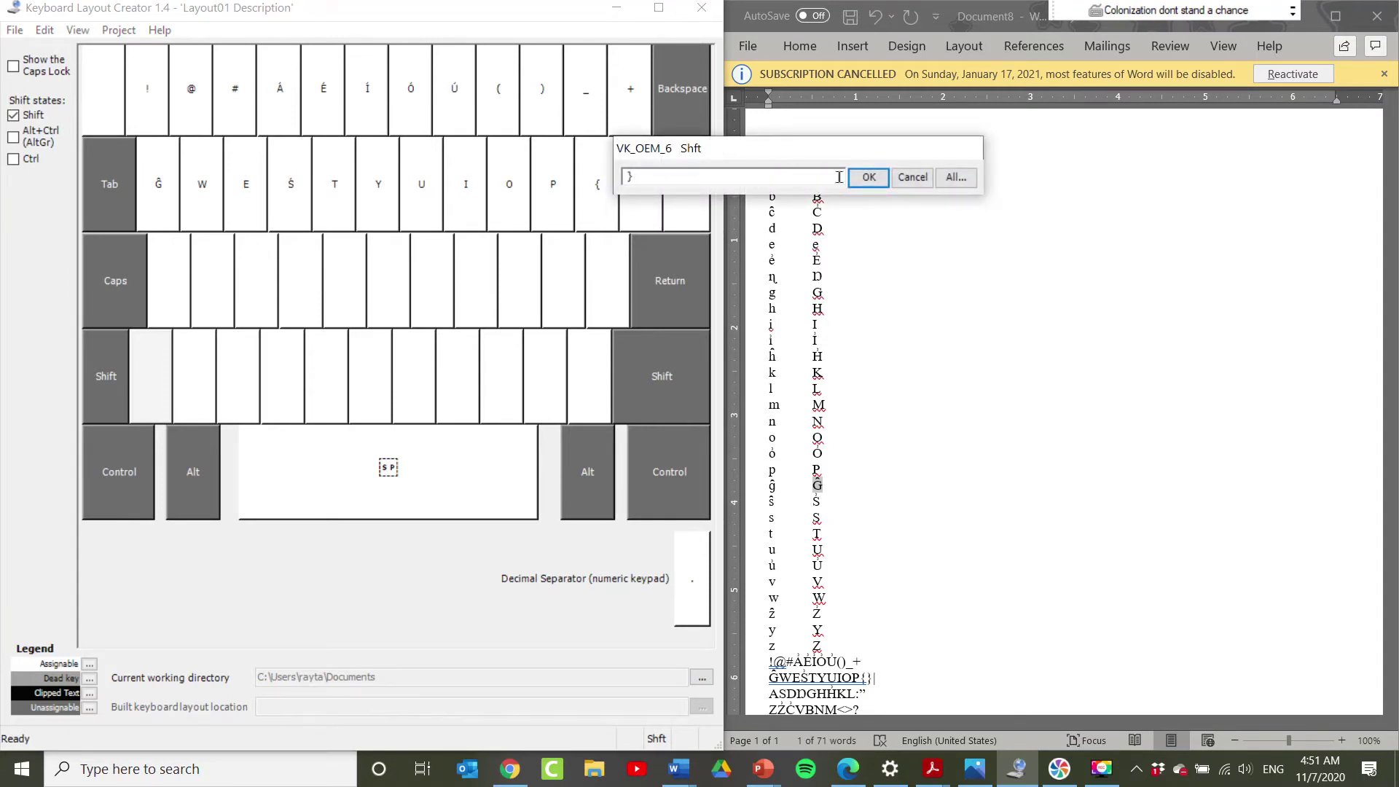
pyautogui.click(868, 177)
pyautogui.click(671, 187)
pyautogui.write('|')
pyautogui.press('Return')
# Step: Assign the capitals A, S and D to VK_A, VK_S and VK_D in the Shift state
pyautogui.click(187, 295)
pyautogui.write('A')
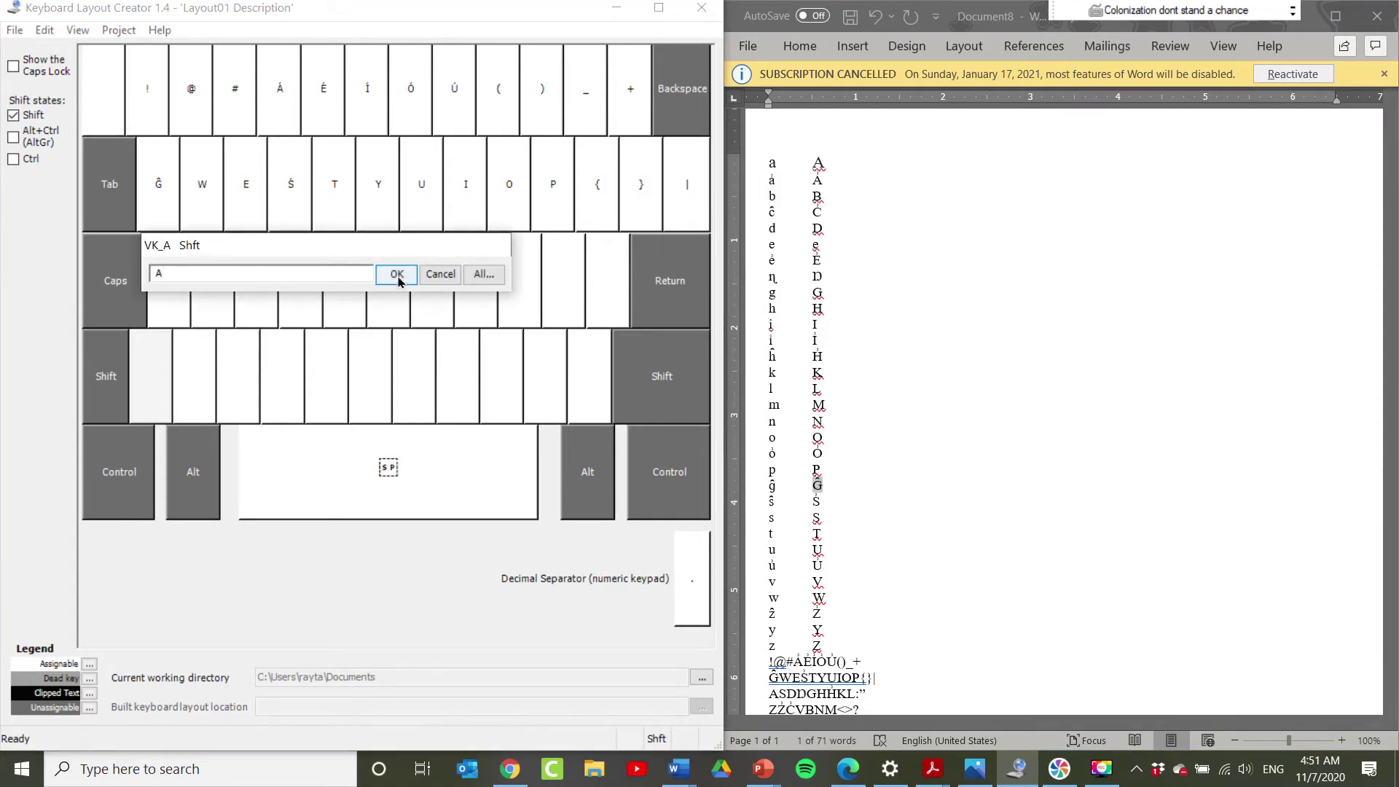
pyautogui.click(398, 275)
pyautogui.write('S')
pyautogui.click(440, 274)
pyautogui.write('D')
pyautogui.click(485, 275)
# Step: Copy the capital Ŋ from the Word character list and assign it to VK_F in the Shift state
pyautogui.write('Ŋ')
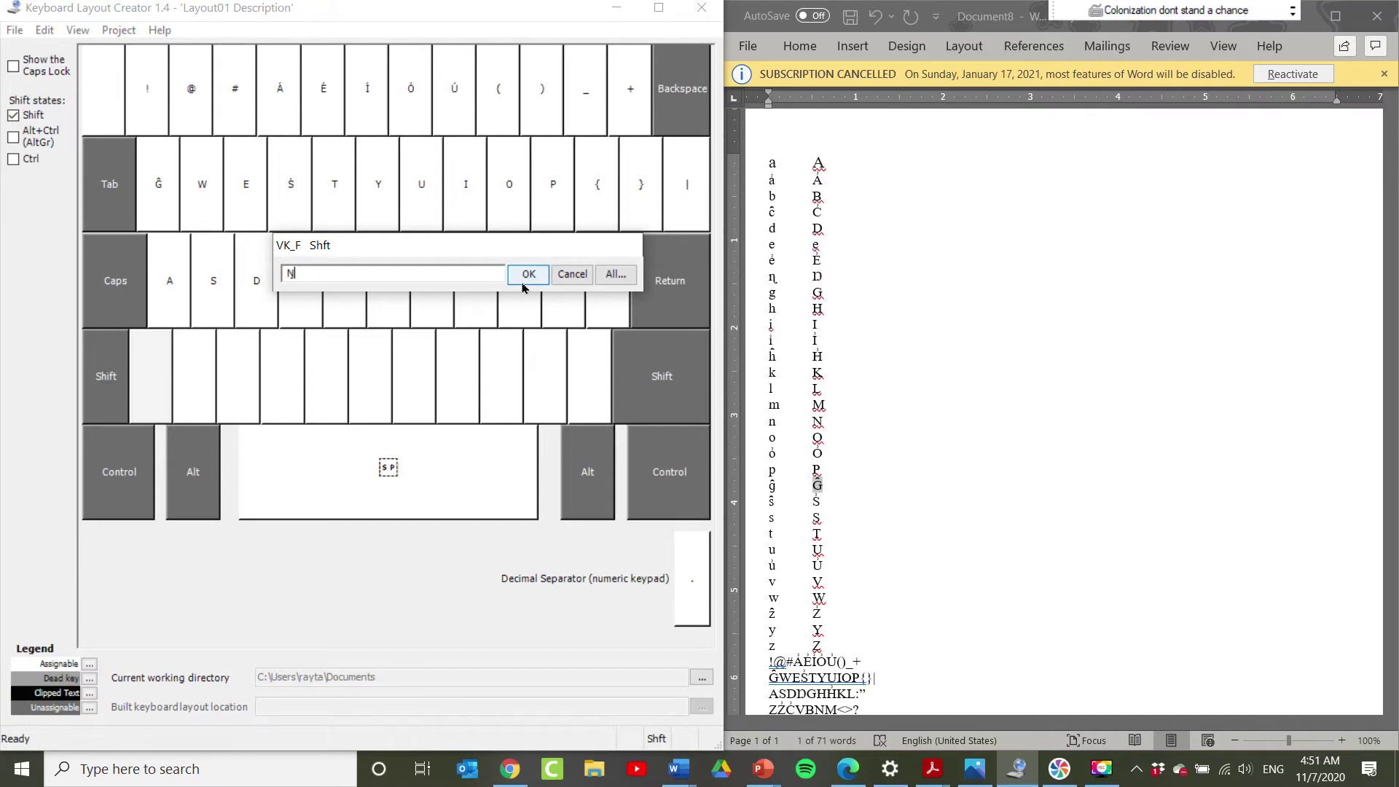
pyautogui.press('BackSpace')
pyautogui.click(848, 550)
pyautogui.doubleClick(817, 276)
pyautogui.hotkey('ctrl', 'c')
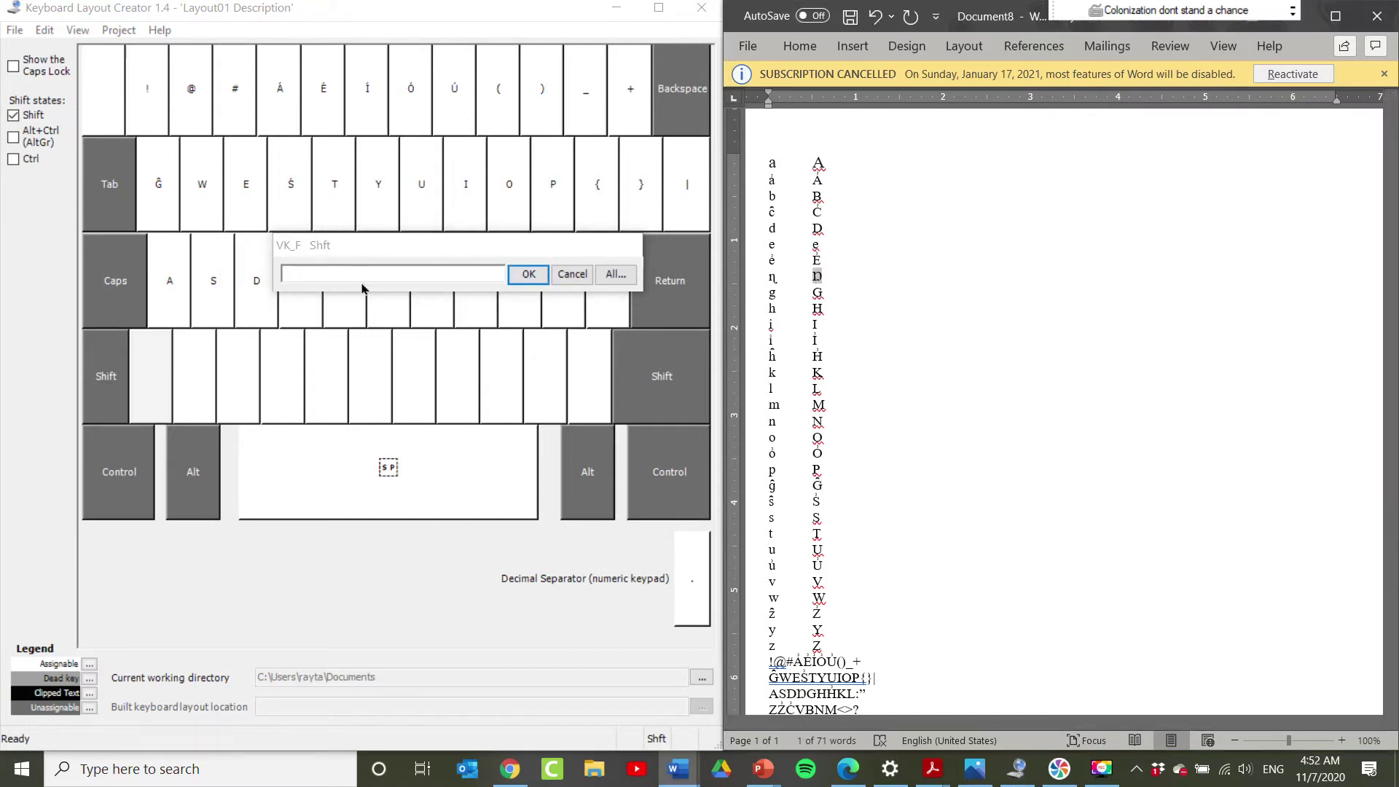
pyautogui.click(379, 280)
pyautogui.hotkey('ctrl', 'v')
pyautogui.click(528, 274)
# Step: Assign G to VK_G, H to VK_H and the accented capital H to VK_J in the Shift state
pyautogui.write('G')
pyautogui.press('Return')
pyautogui.write('H')
pyautogui.press('Return')
pyautogui.write('Ḣ')
pyautogui.press('Return')
# Step: Finish the Shift-state home row with K, L, : and " on the remaining keys
pyautogui.write('K')
pyautogui.press('Return')
pyautogui.write('L')
pyautogui.press('Return')
pyautogui.write(':')
pyautogui.press('Return')
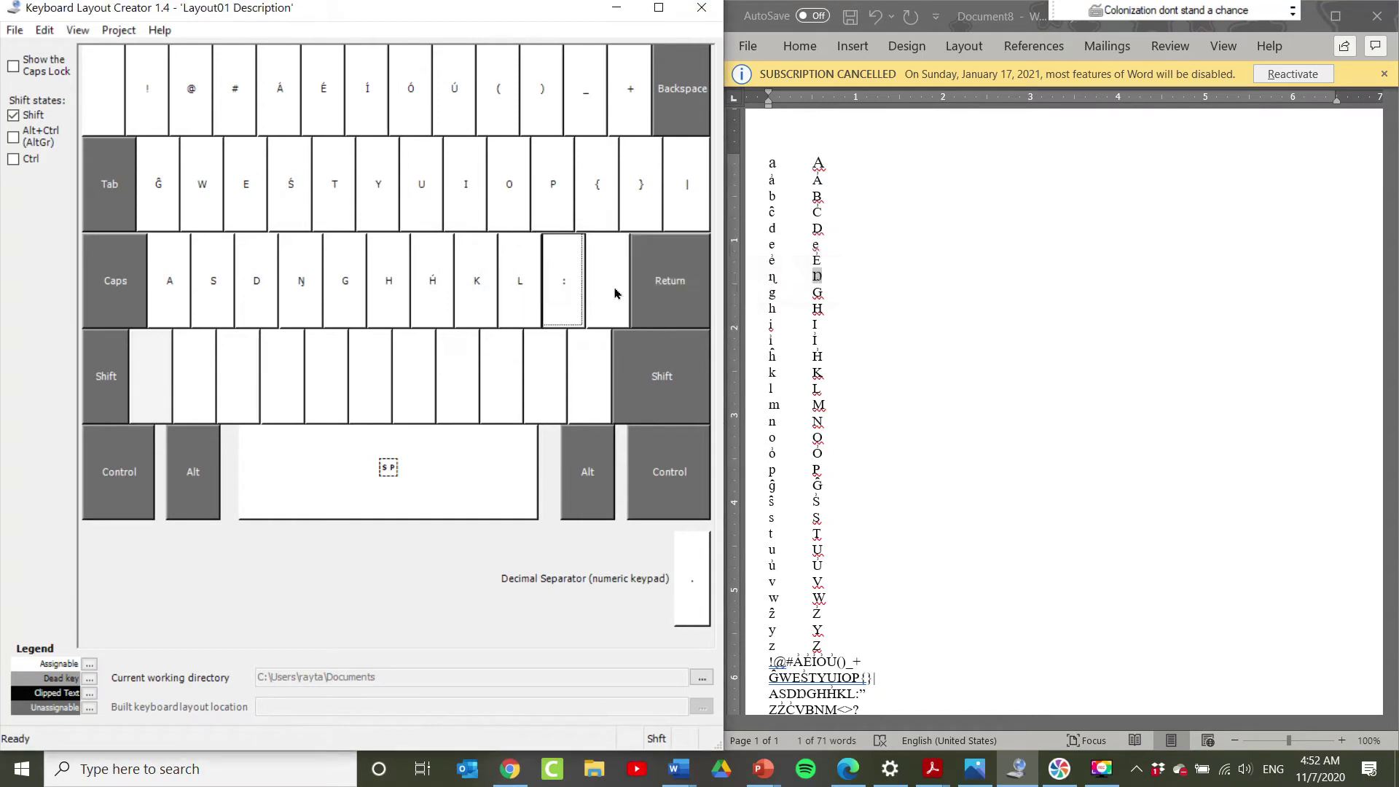
pyautogui.write('"')
pyautogui.click(824, 277)
# Step: Assign Z to VK_Z, the accented capital Z to VK_X and the accented capital C to VK_C in the Shift state
pyautogui.click(137, 372)
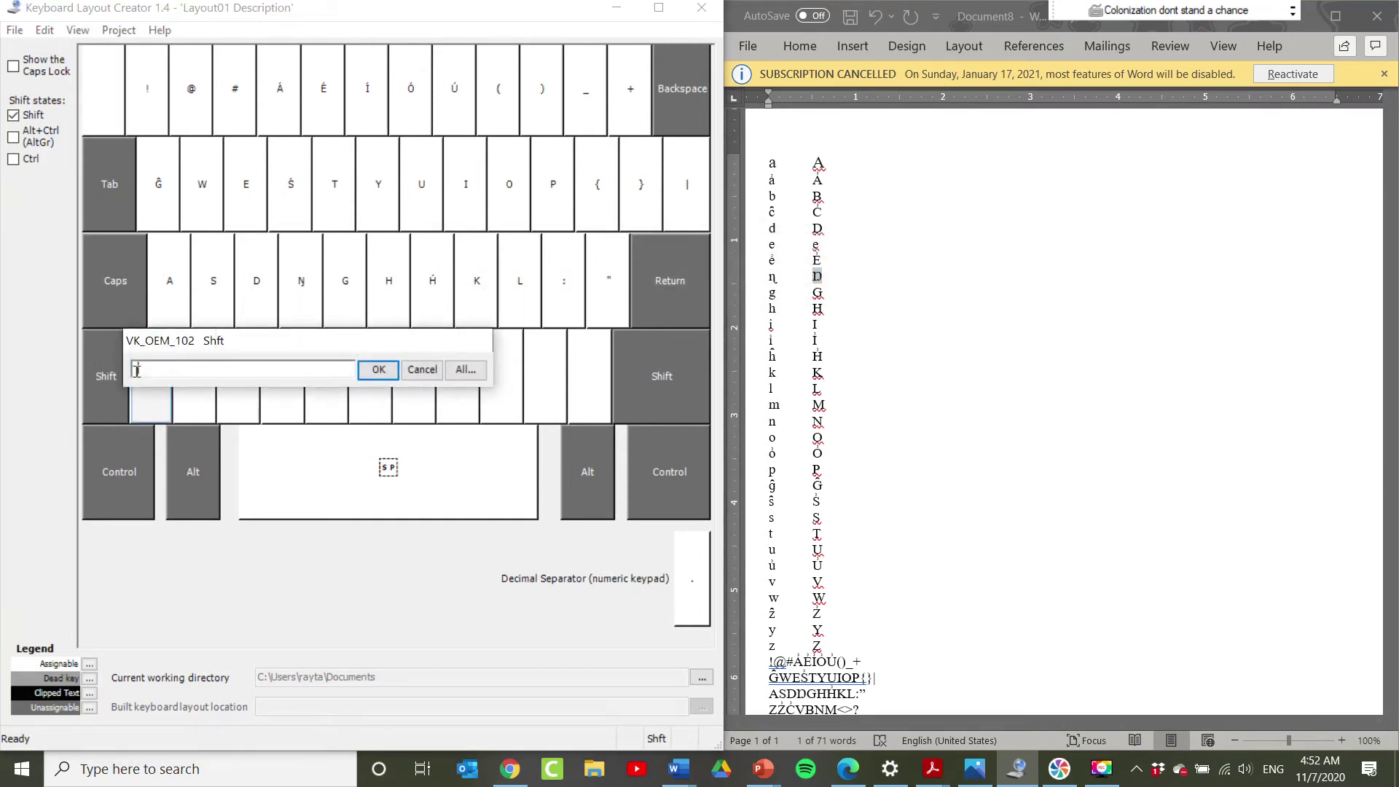
pyautogui.click(412, 373)
pyautogui.click(187, 374)
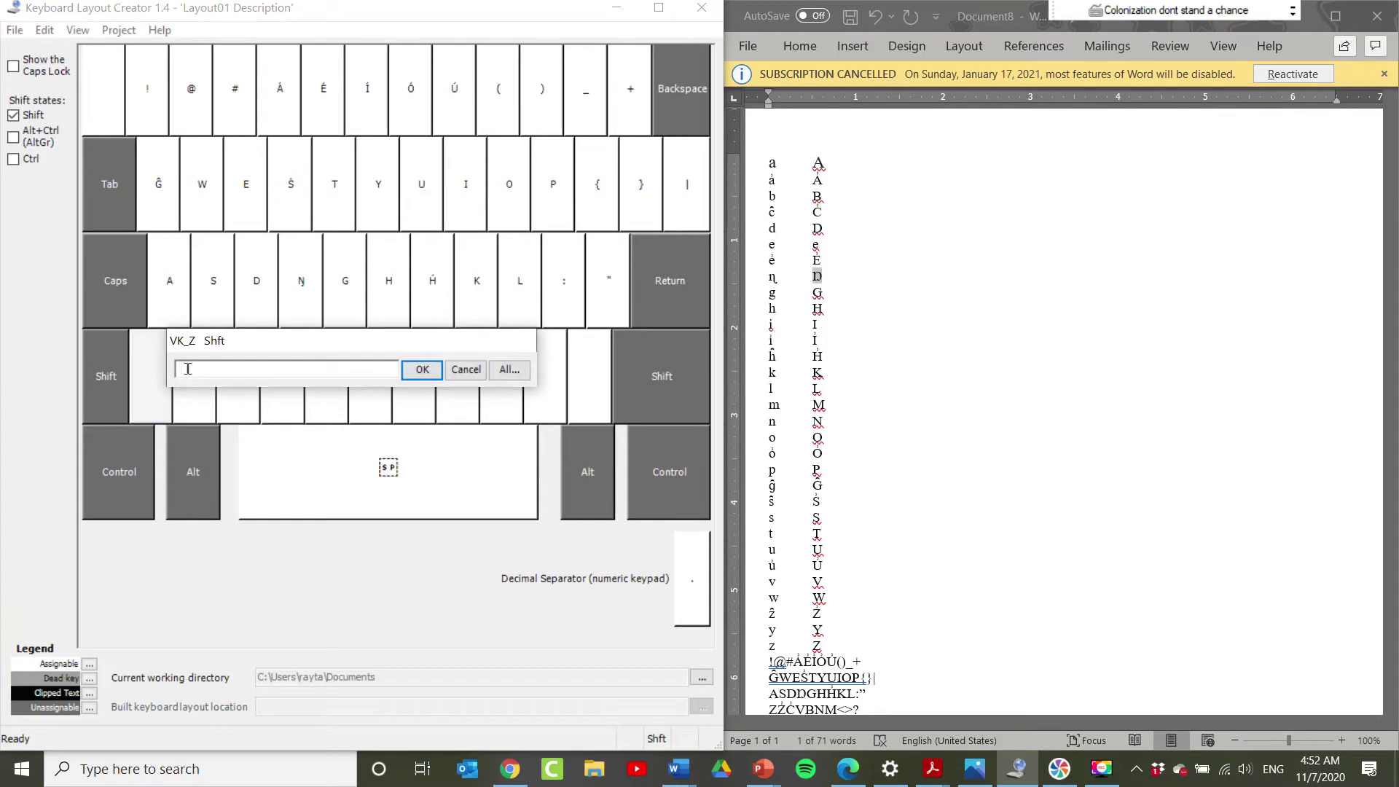
pyautogui.click(423, 369)
pyautogui.click(237, 382)
pyautogui.write('Ź')
pyautogui.click(467, 369)
pyautogui.click(283, 400)
pyautogui.write('Ć')
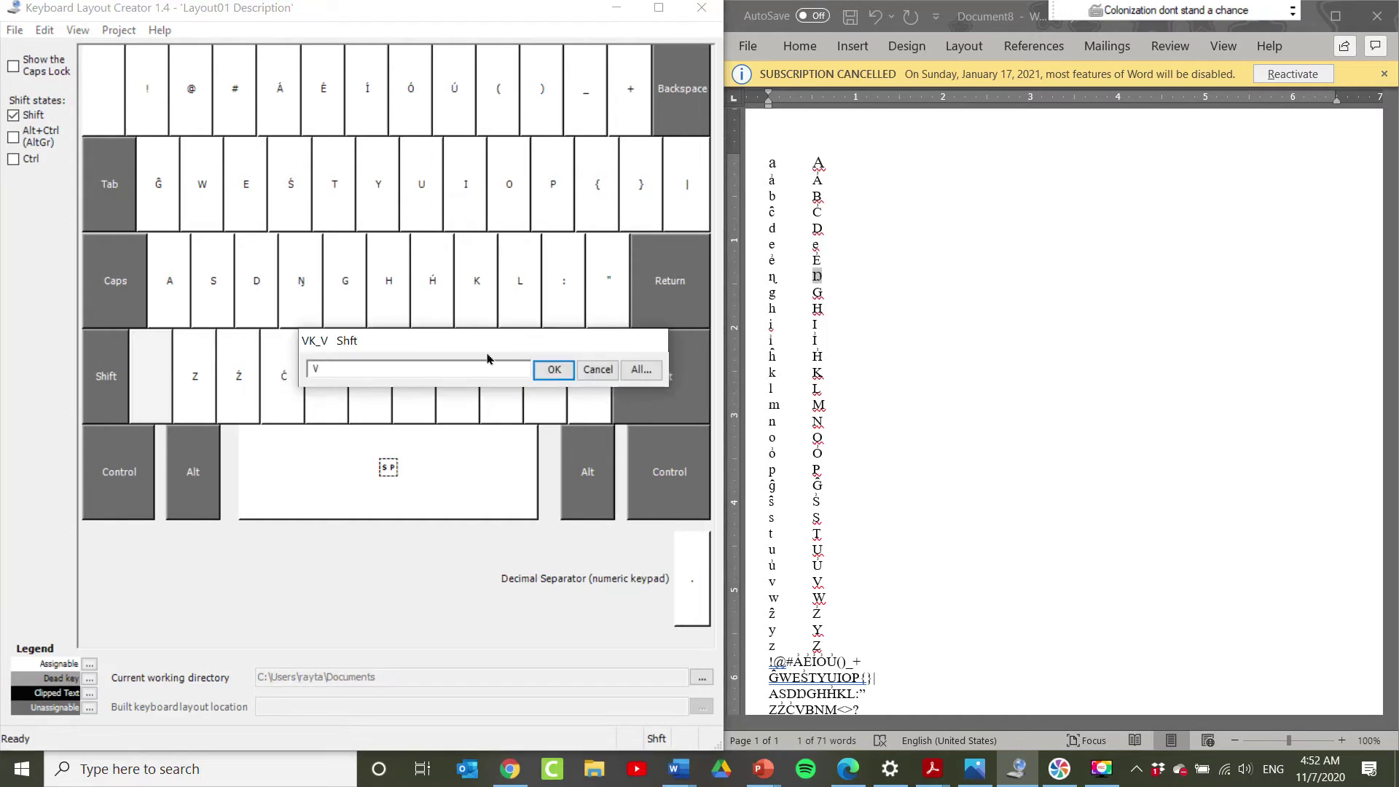
# Step: Assign the capitals V, B, N and M to their matching letter keys in the Shift state
pyautogui.click(554, 368)
pyautogui.click(415, 390)
pyautogui.write('N')
pyautogui.click(637, 367)
pyautogui.click(458, 390)
pyautogui.write('M')
pyautogui.click(680, 368)
# Step: Finish the Shift-state Z row with <, > and ? on the three keys after M
pyautogui.click(502, 390)
pyautogui.write('<')
pyautogui.click(545, 390)
pyautogui.write('>')
pyautogui.click(772, 369)
pyautogui.click(592, 390)
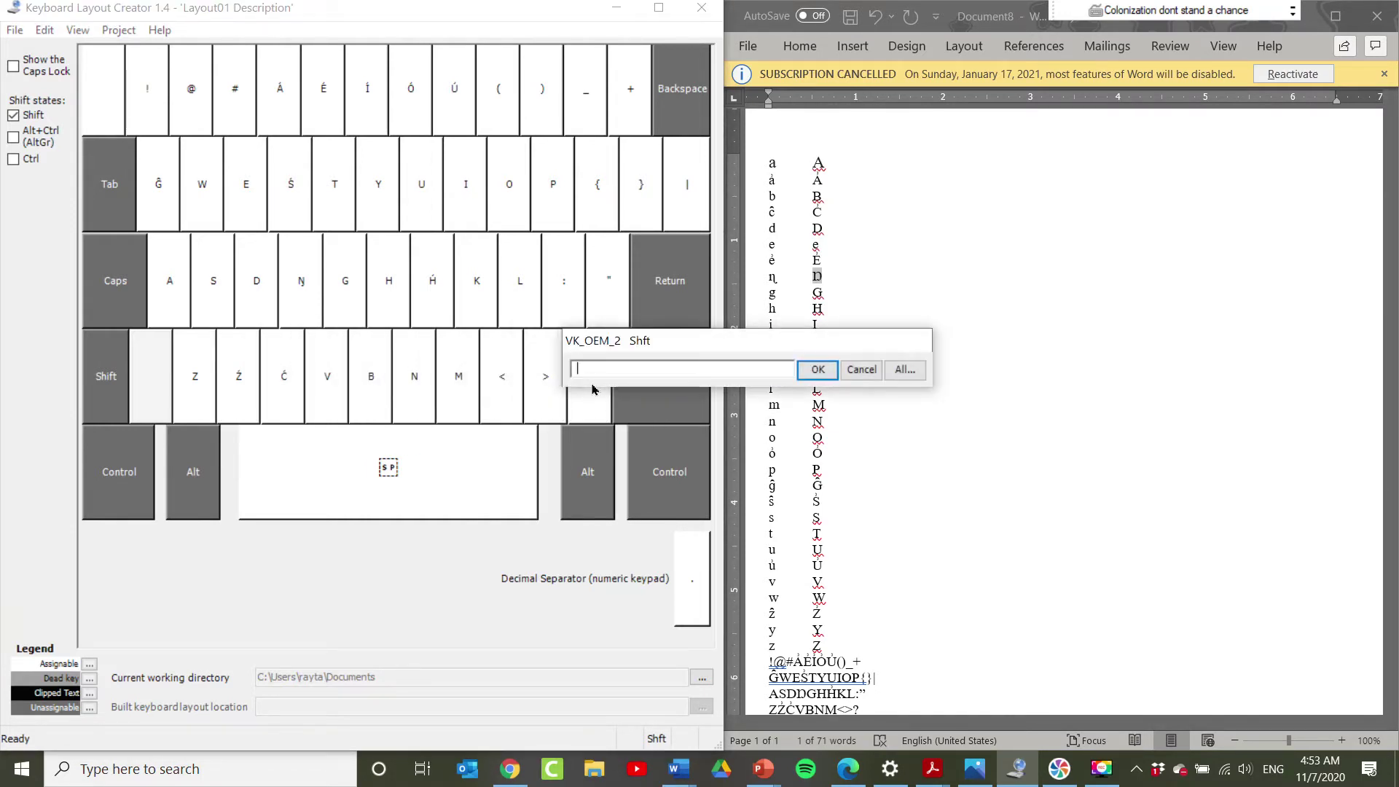
pyautogui.write('?')
pyautogui.click(809, 373)
# Step: Maximize the layout window and compare the base characters with the Shift-state characters across all rows
pyautogui.click(659, 8)
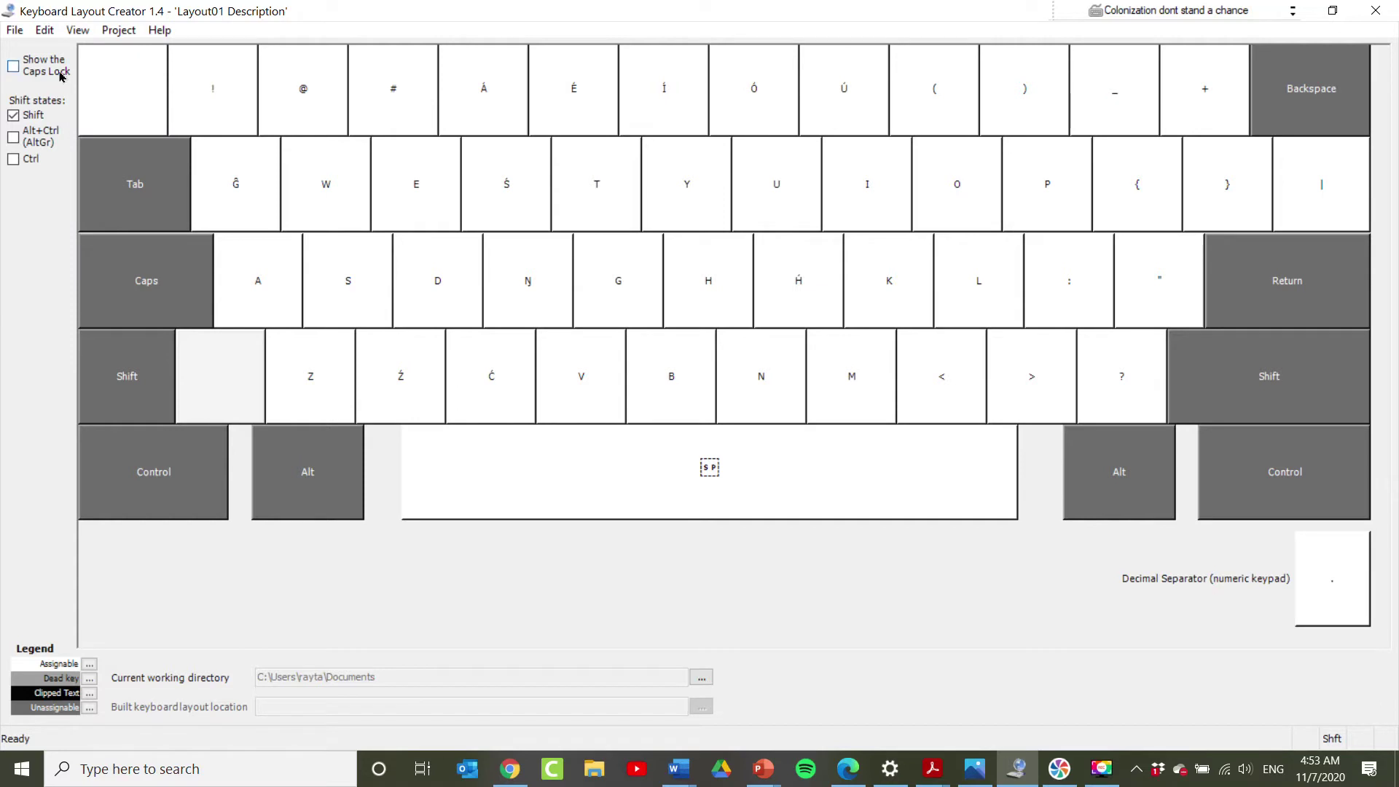
pyautogui.click(14, 115)
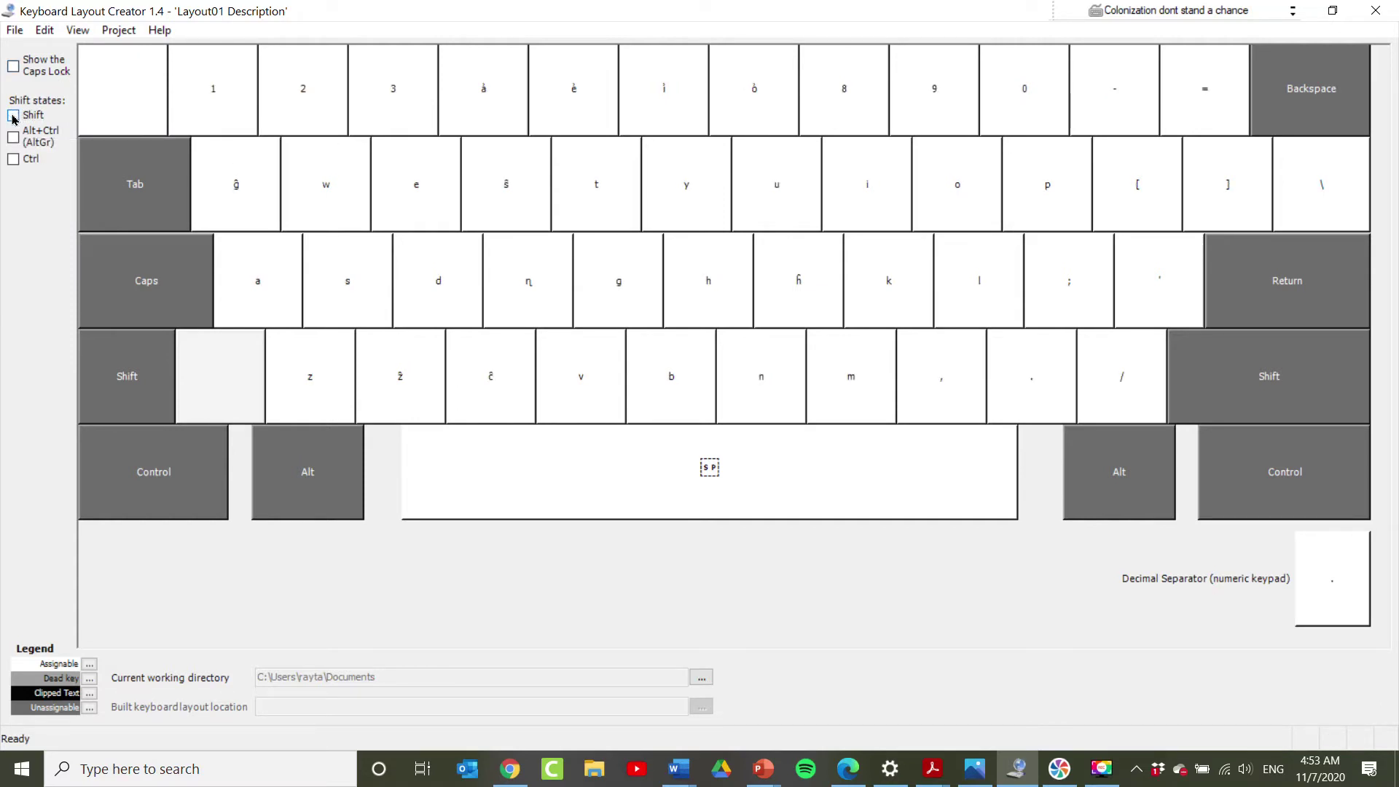
pyautogui.click(14, 115)
pyautogui.click(14, 116)
pyautogui.click(13, 116)
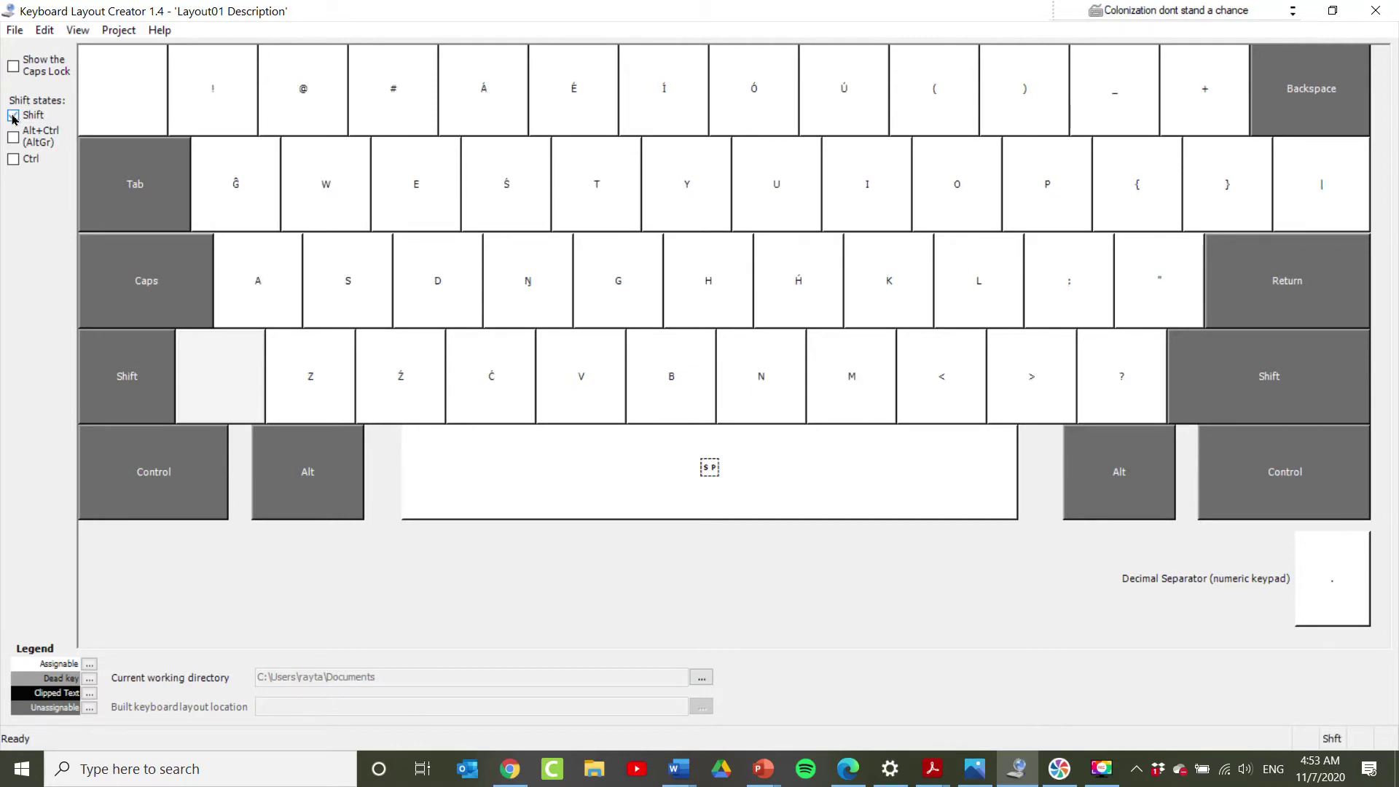
pyautogui.click(14, 115)
pyautogui.click(14, 115)
pyautogui.click(14, 115)
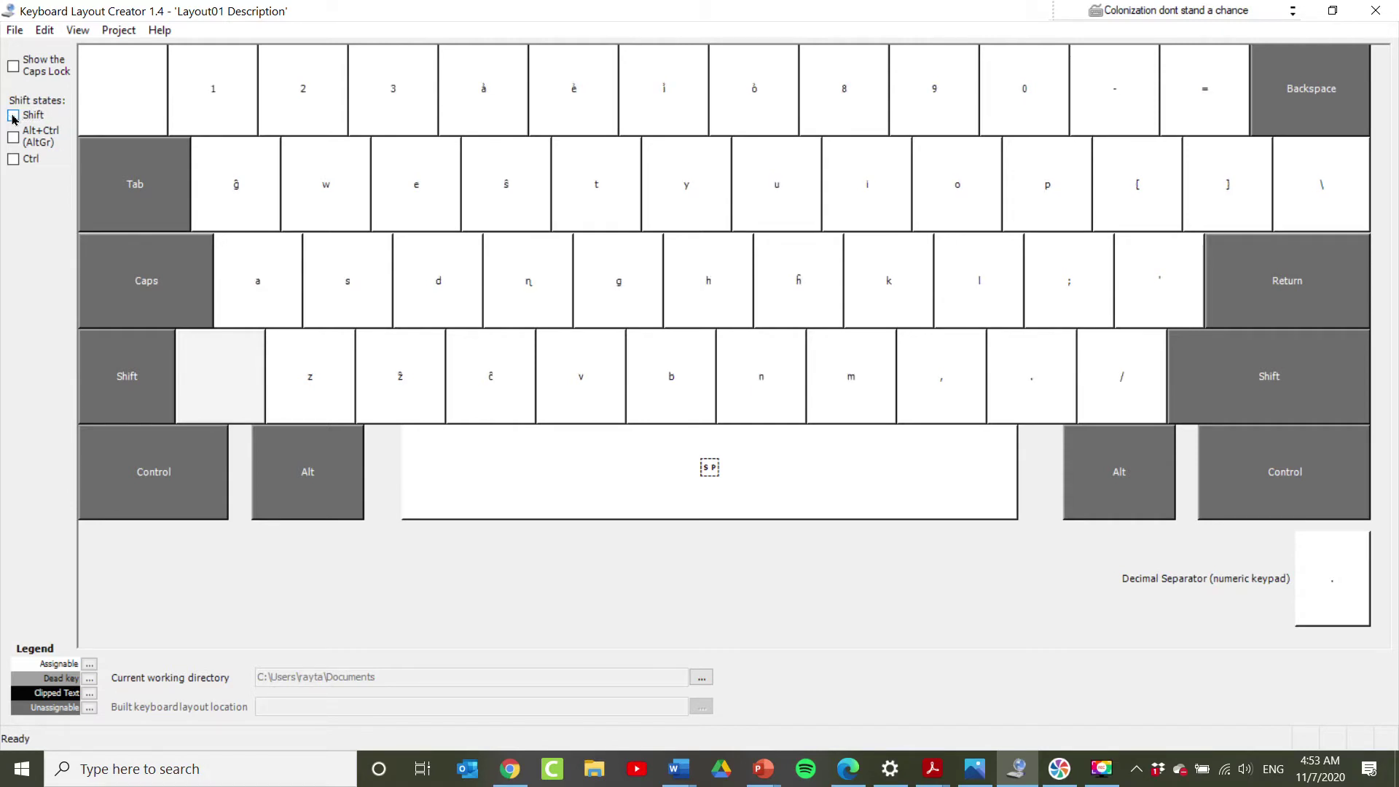
pyautogui.click(14, 115)
pyautogui.click(14, 115)
pyautogui.click(14, 115)
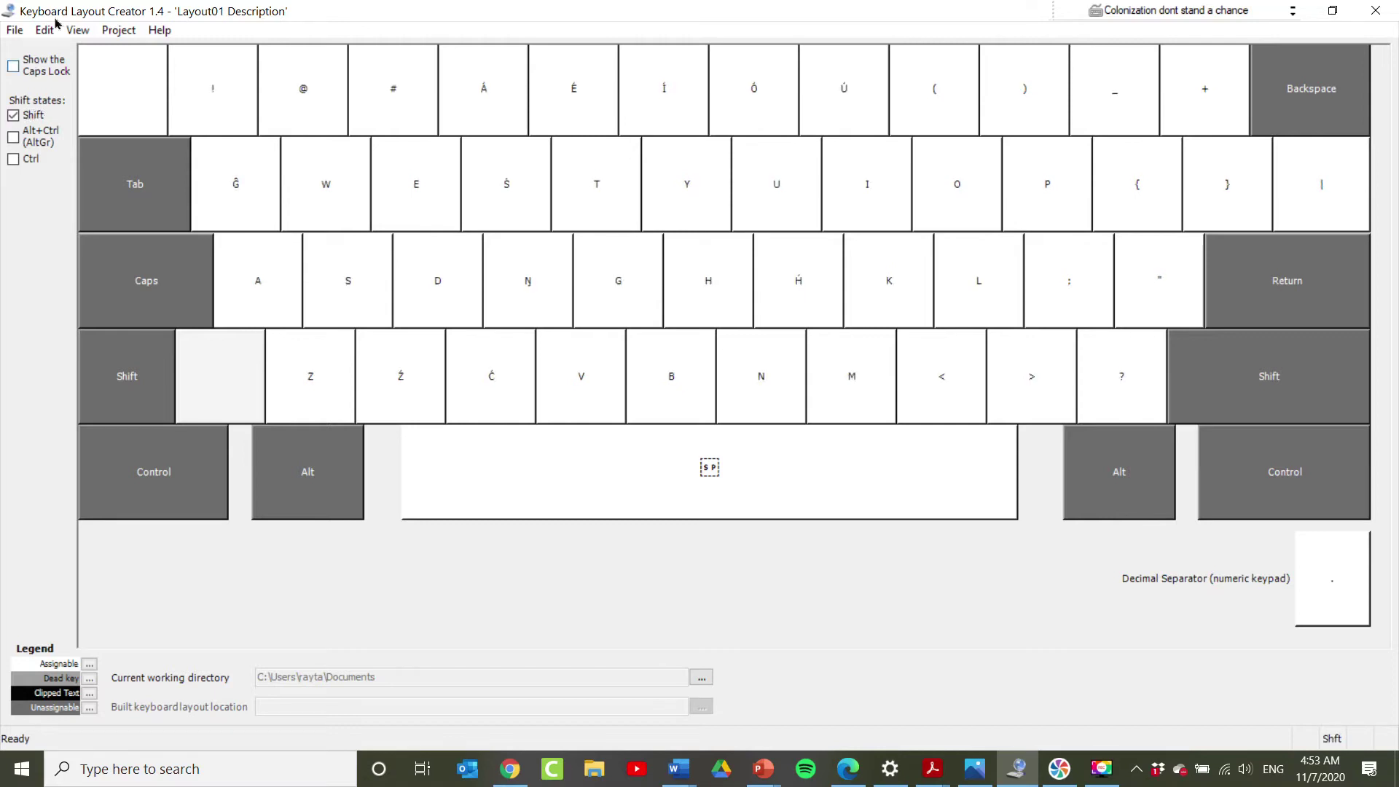
# Step: Start saving the layout source file under a new name, agree to review its properties, and switch the input keyboard to US
pyautogui.click(16, 31)
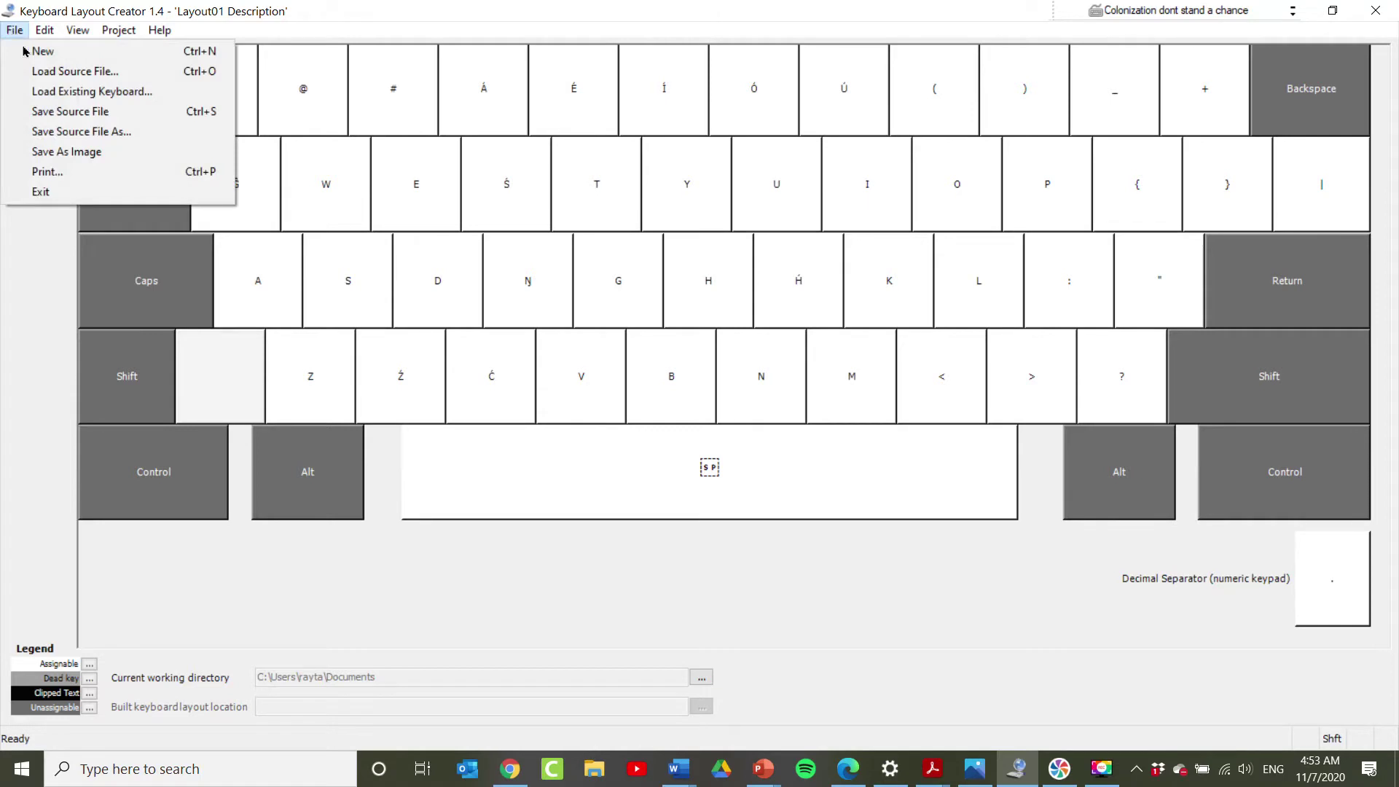
pyautogui.click(72, 132)
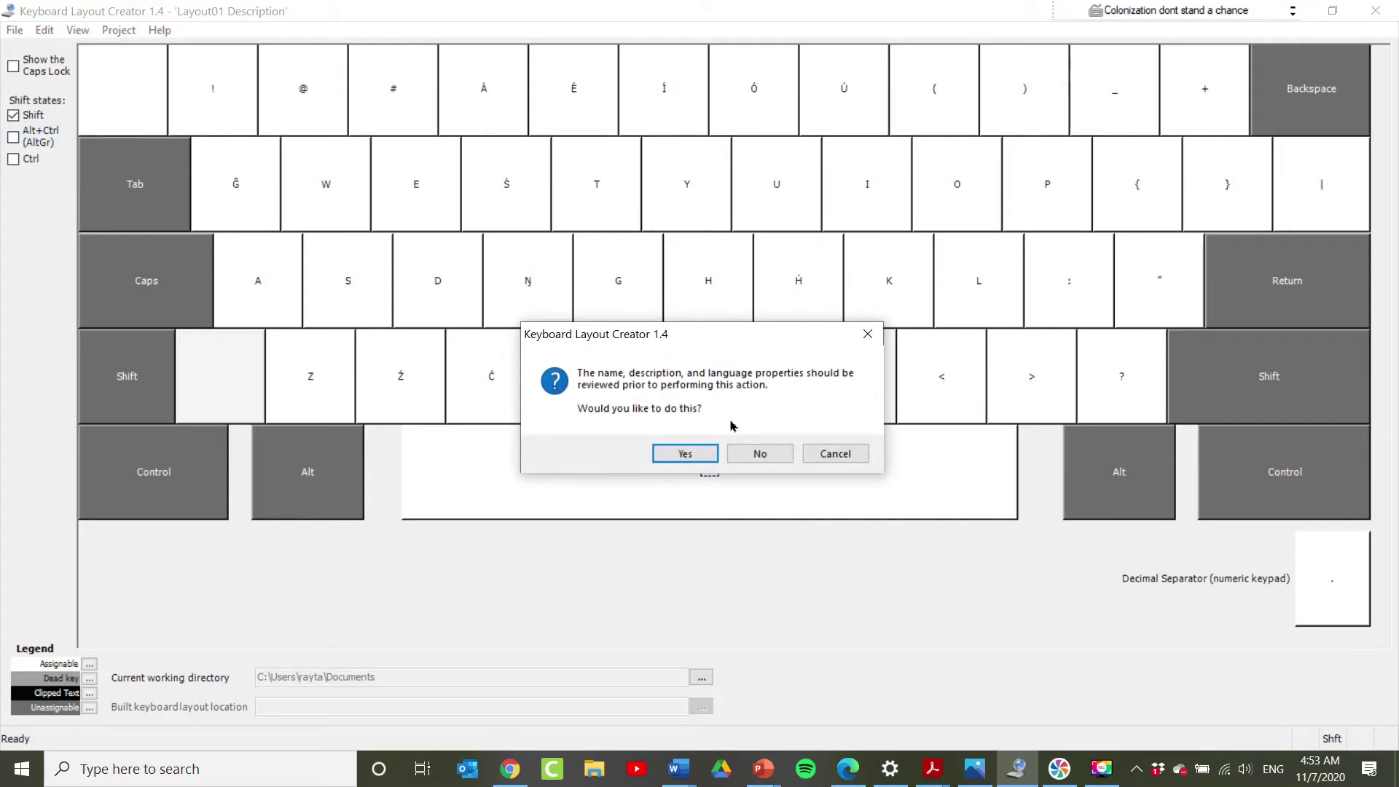
pyautogui.click(704, 459)
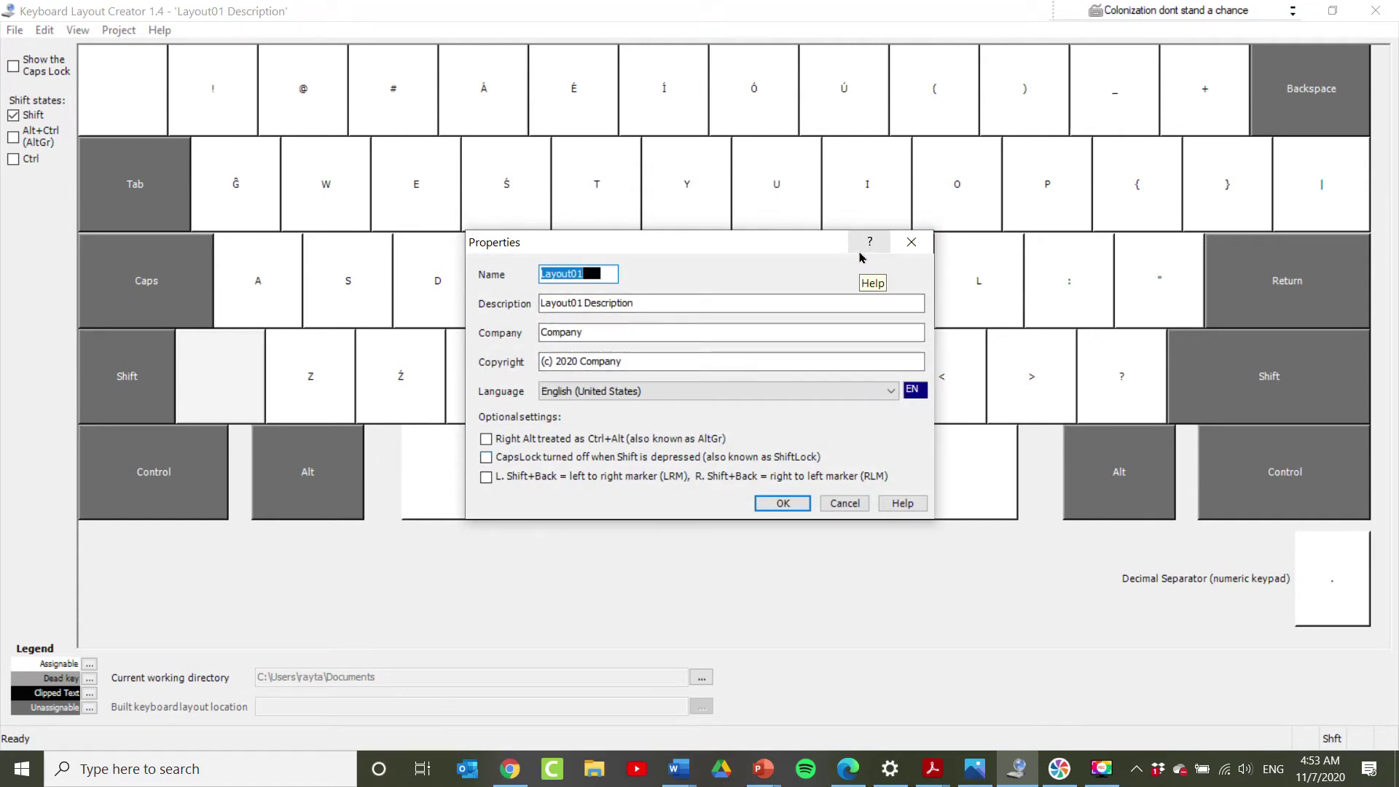
pyautogui.hotkey('alt', 'shift')
# Step: Enter Colonization Dont Stand A Chance as the keyboard layout's name
pyautogui.write('Coloni')
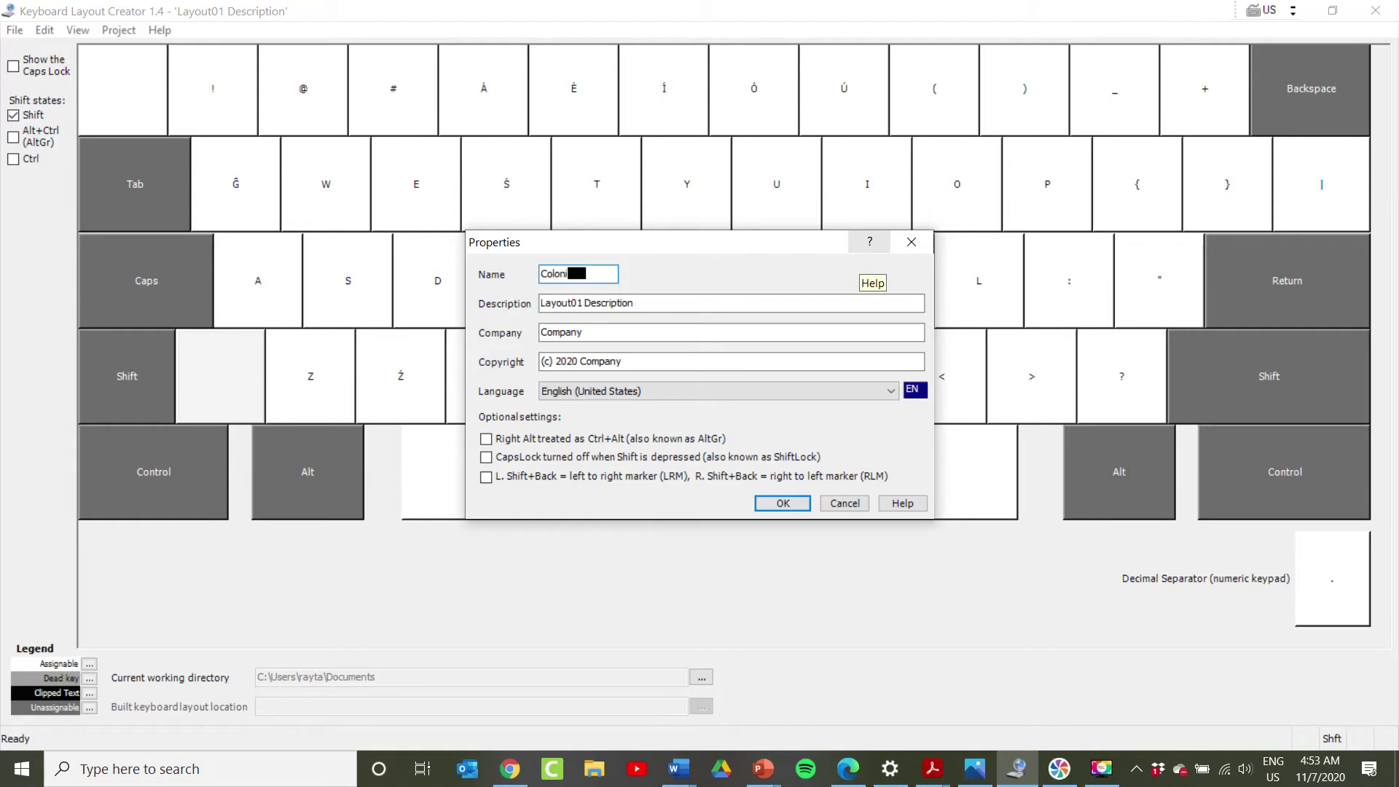
pyautogui.write("zation Don'")
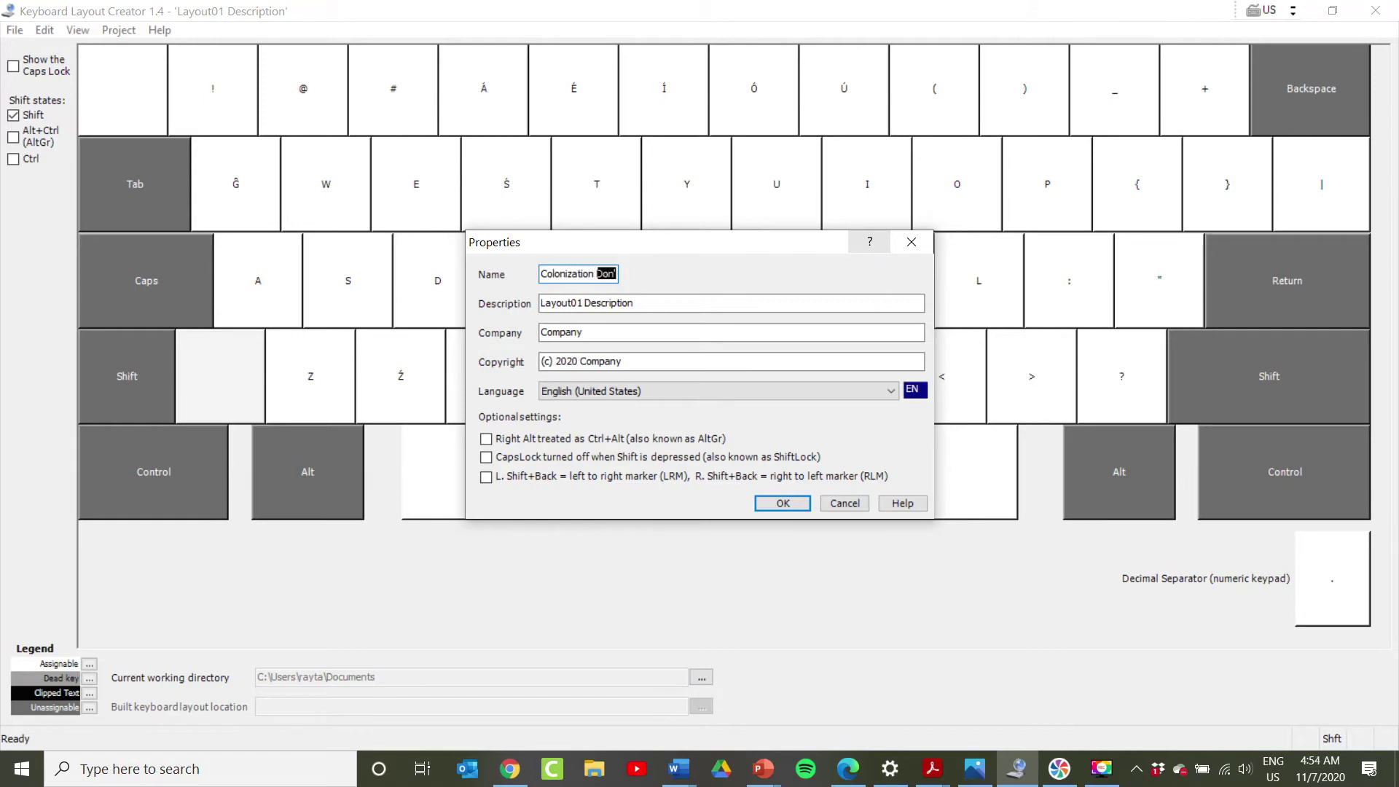
pyautogui.write('t Stand A Chance')
pyautogui.hotkey('shift', 'Left')
pyautogui.hotkey('shift', 'Left')
pyautogui.hotkey('shift', 'Left')
# Step: Replace the layout's description with LakotaBest and try to confirm the properties
pyautogui.click(730, 301)
pyautogui.press('BackSpace')
pyautogui.press('BackSpace')
pyautogui.press('BackSpace')
pyautogui.press('BackSpace')
pyautogui.press('BackSpace')
pyautogui.press('BackSpace')
pyautogui.press('BackSpace')
pyautogui.press('BackSpace')
pyautogui.press('BackSpace')
pyautogui.press('BackSpace')
pyautogui.press('BackSpace')
pyautogui.press('BackSpace')
pyautogui.press('BackSpace')
pyautogui.press('BackSpace')
pyautogui.press('BackSpace')
pyautogui.press('BackSpace')
pyautogui.press('BackSpace')
pyautogui.press('BackSpace')
pyautogui.press('BackSpace')
pyautogui.press('BackSpace')
pyautogui.write('Lko')
pyautogui.press('BackSpace')
pyautogui.press('BackSpace')
pyautogui.write('akotaBest')
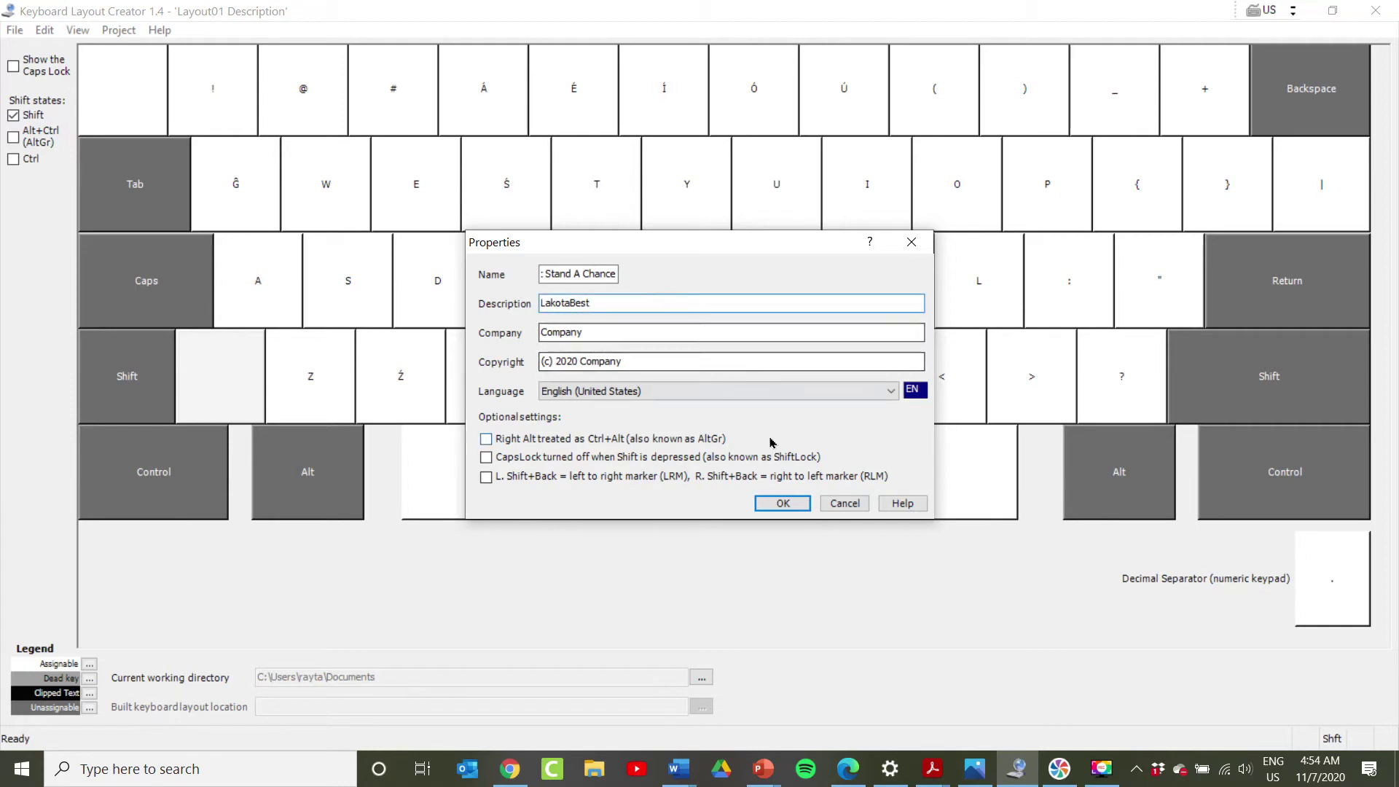
pyautogui.click(793, 504)
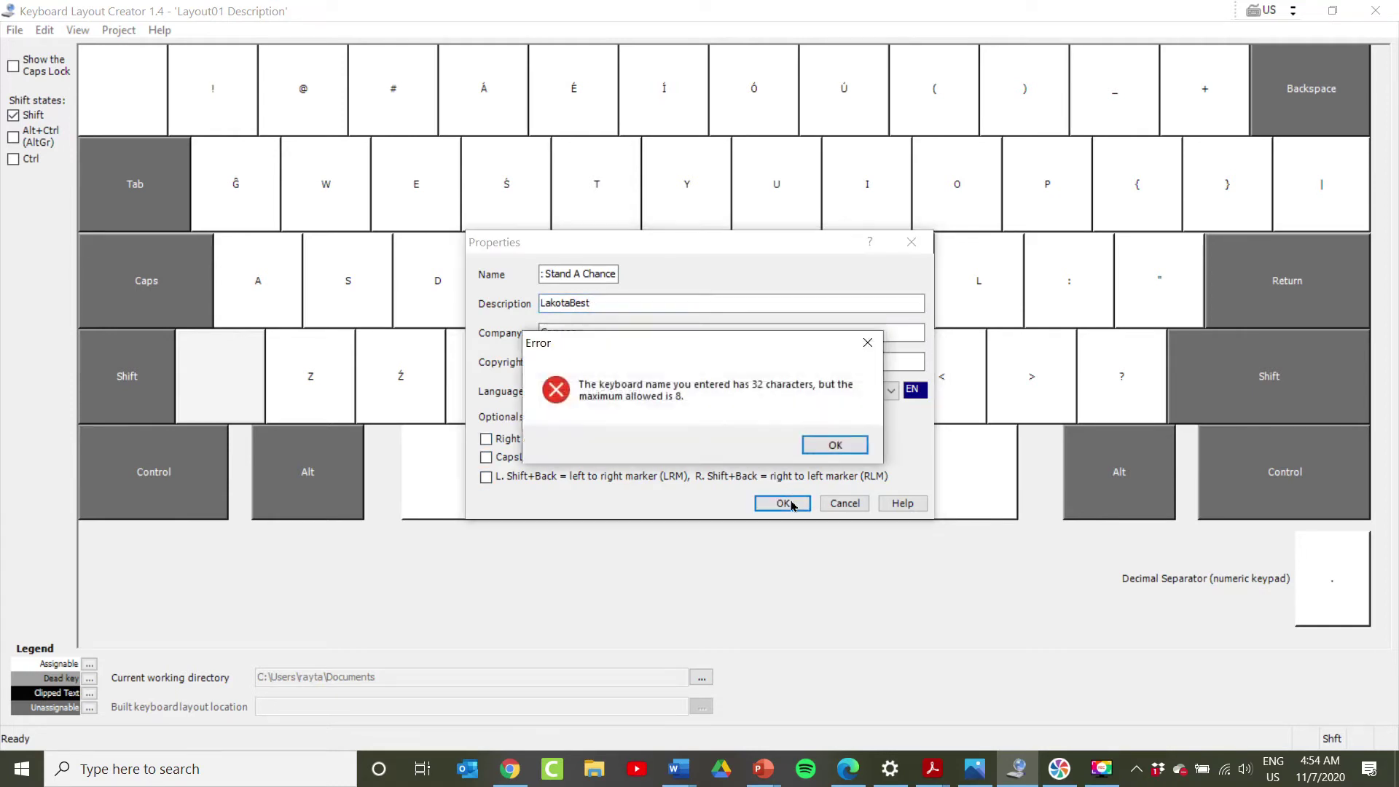
pyautogui.click(835, 445)
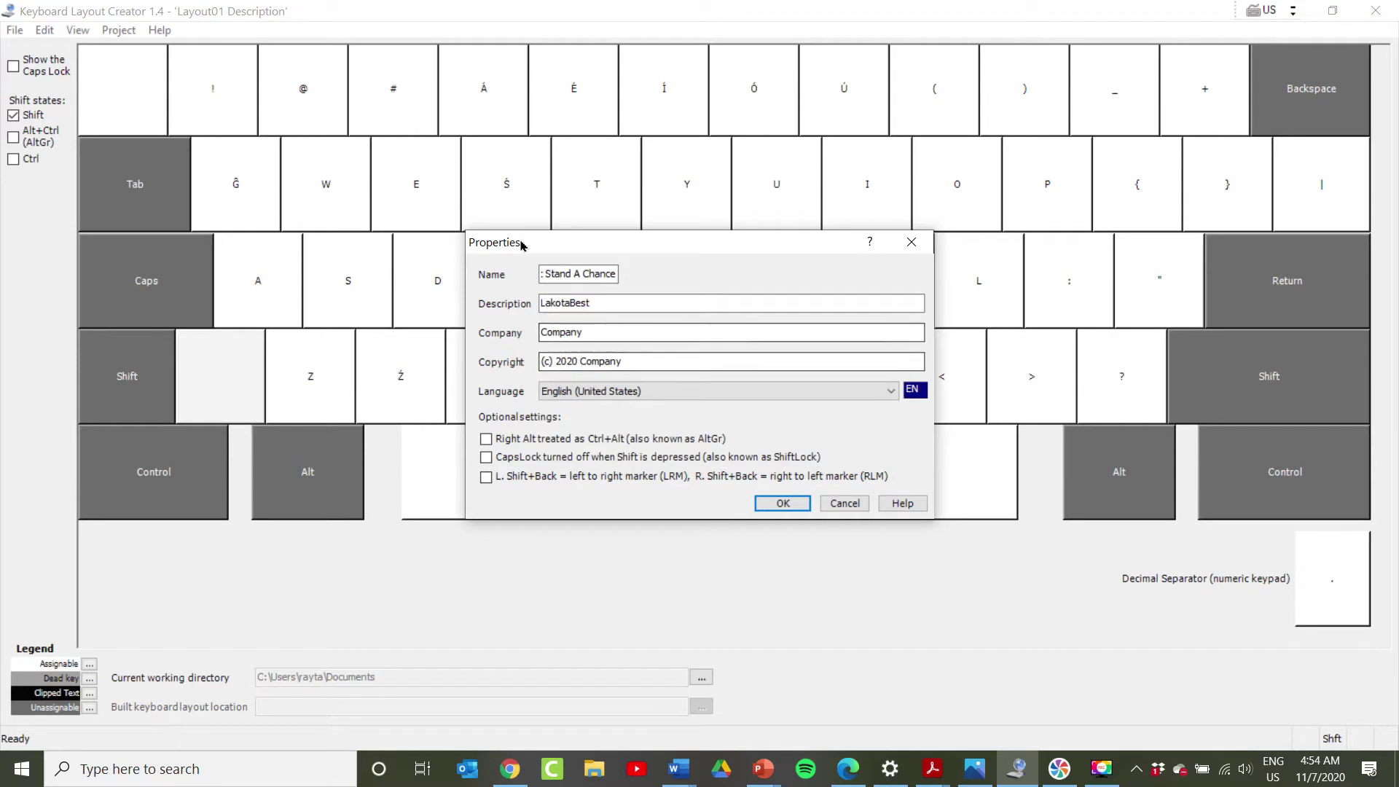
# Step: Replace the keyboard layout's name with LakotaFinal
pyautogui.doubleClick(610, 273)
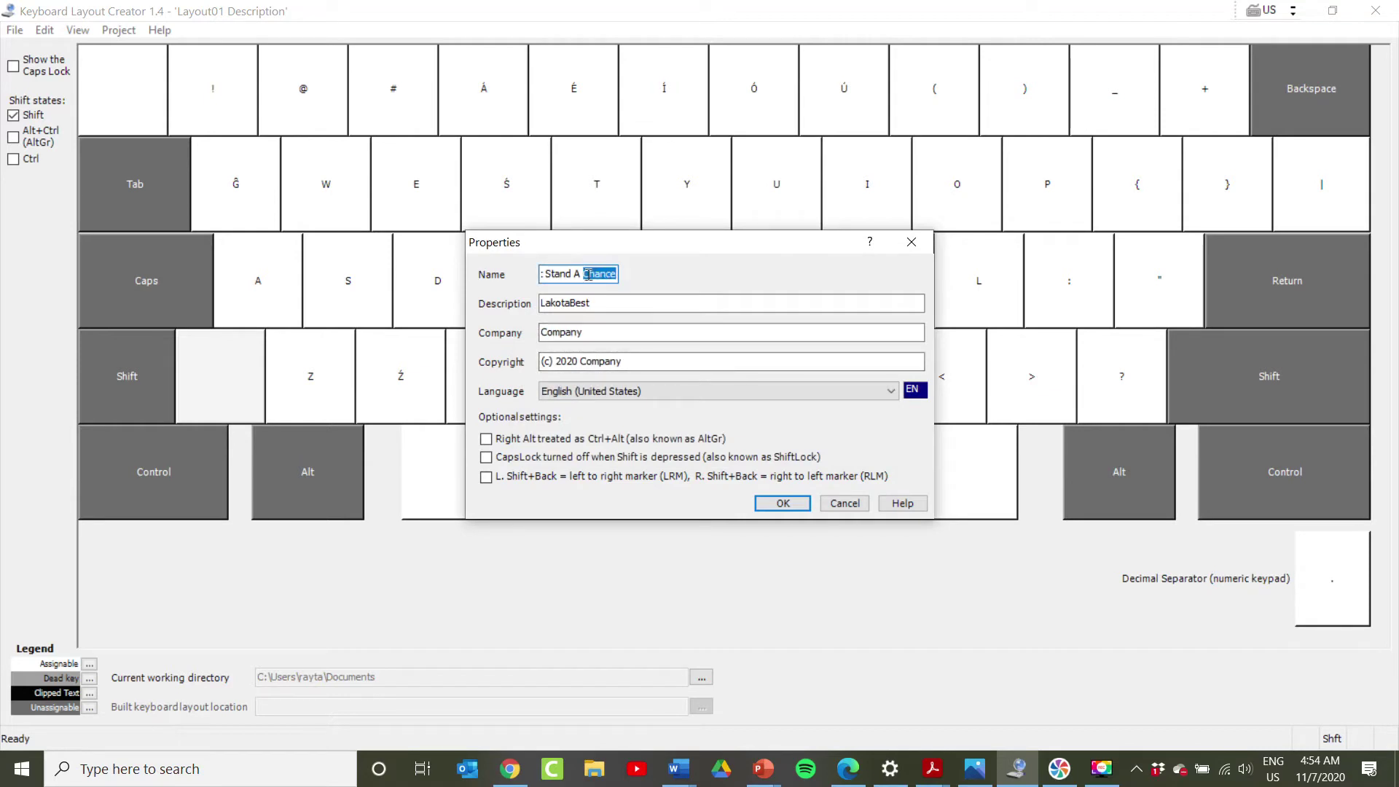
pyautogui.click(589, 274)
pyautogui.doubleClick(617, 275)
pyautogui.click(617, 275)
pyautogui.doubleClick(615, 275)
pyautogui.moveTo(616, 276); pyautogui.dragTo(492, 306)
pyautogui.write('Lkota')
pyautogui.press('BackSpace')
pyautogui.press('BackSpace')
pyautogui.press('BackSpace')
pyautogui.press('BackSpace')
pyautogui.write('akotaFinal')
pyautogui.press('Tab')
# Step: Replace the layout's description with Colonization Dont Stand A Chance and try to confirm the properties
pyautogui.click(602, 304)
pyautogui.press('BackSpace')
pyautogui.press('BackSpace')
pyautogui.press('BackSpace')
pyautogui.press('BackSpace')
pyautogui.press('BackSpace')
pyautogui.press('BackSpace')
pyautogui.press('BackSpace')
pyautogui.press('BackSpace')
pyautogui.press('BackSpace')
pyautogui.press('BackSpace')
pyautogui.write('Colon')
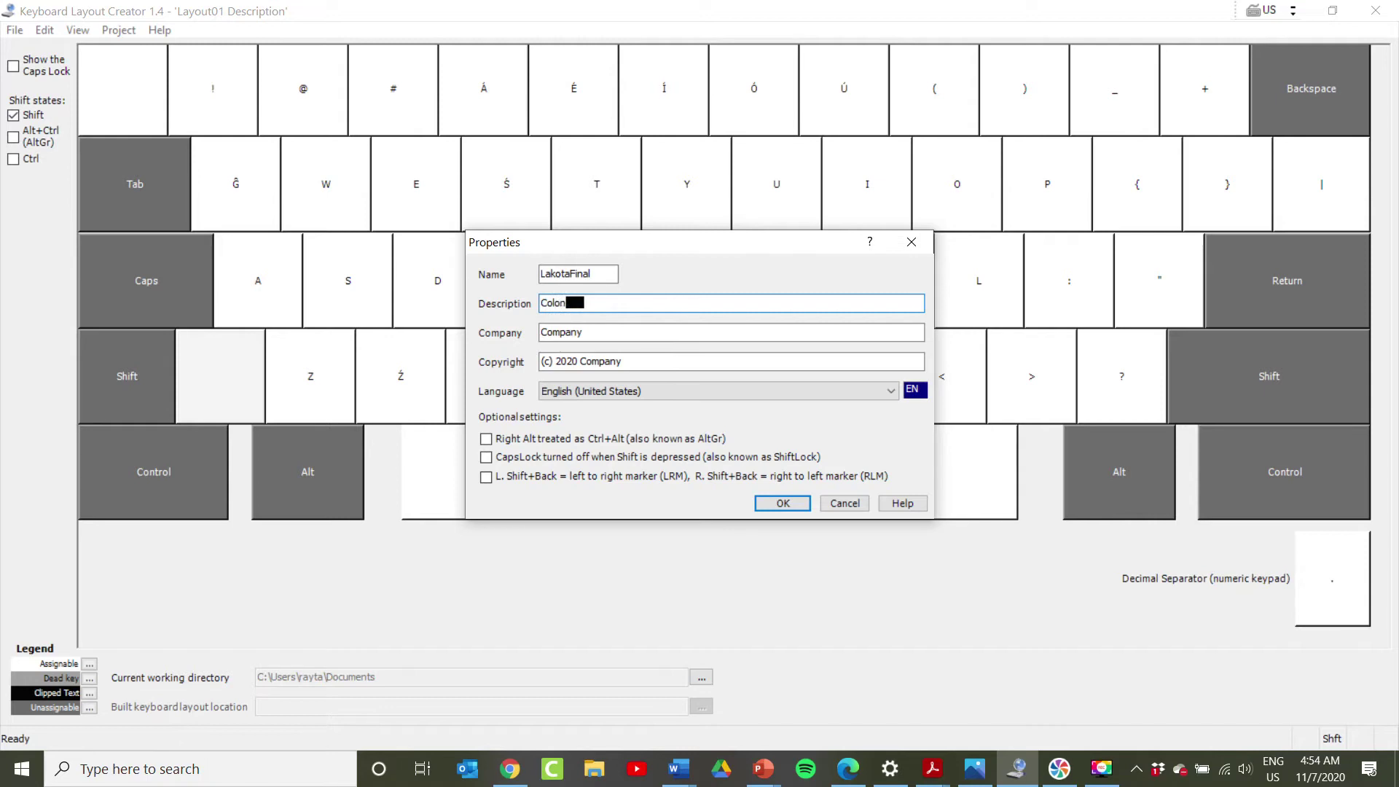
pyautogui.write('ization Dont Stand A Chance')
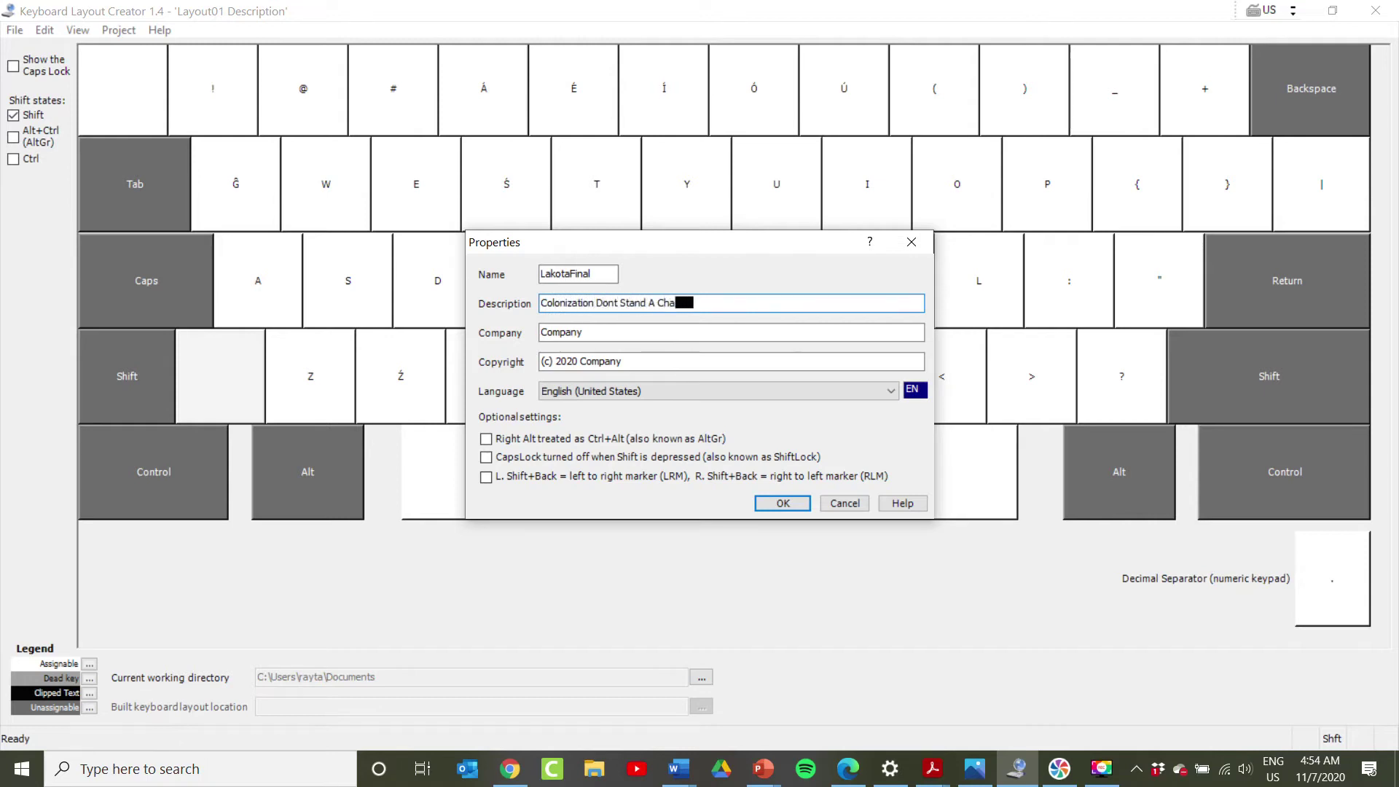
pyautogui.click(770, 501)
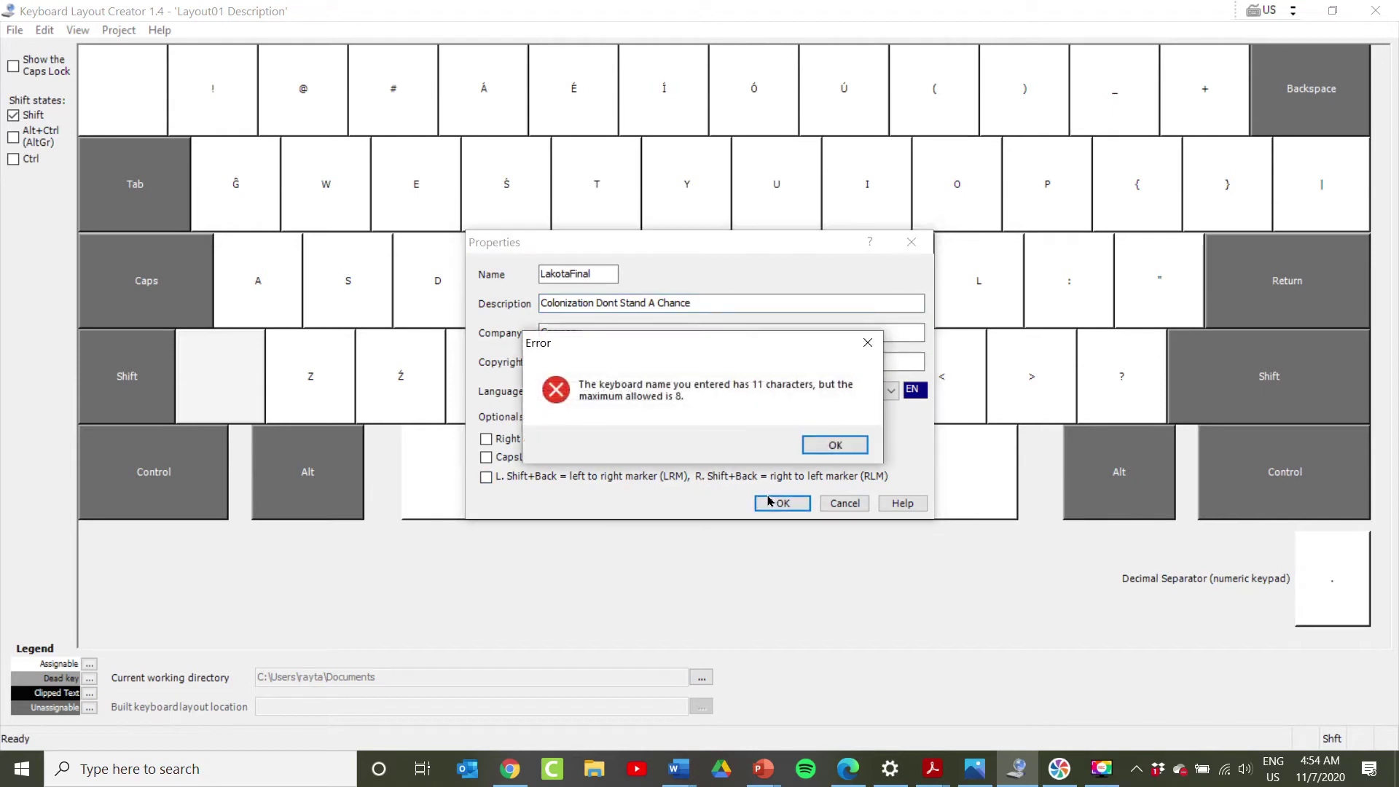
# Step: Shorten the keyboard layout's name to LakFinal and try to confirm the properties
pyautogui.click(828, 445)
pyautogui.moveTo(561, 274); pyautogui.dragTo(582, 303)
pyautogui.press('Left')
pyautogui.press('BackSpace')
pyautogui.press('BackSpace')
pyautogui.press('BackSpace')
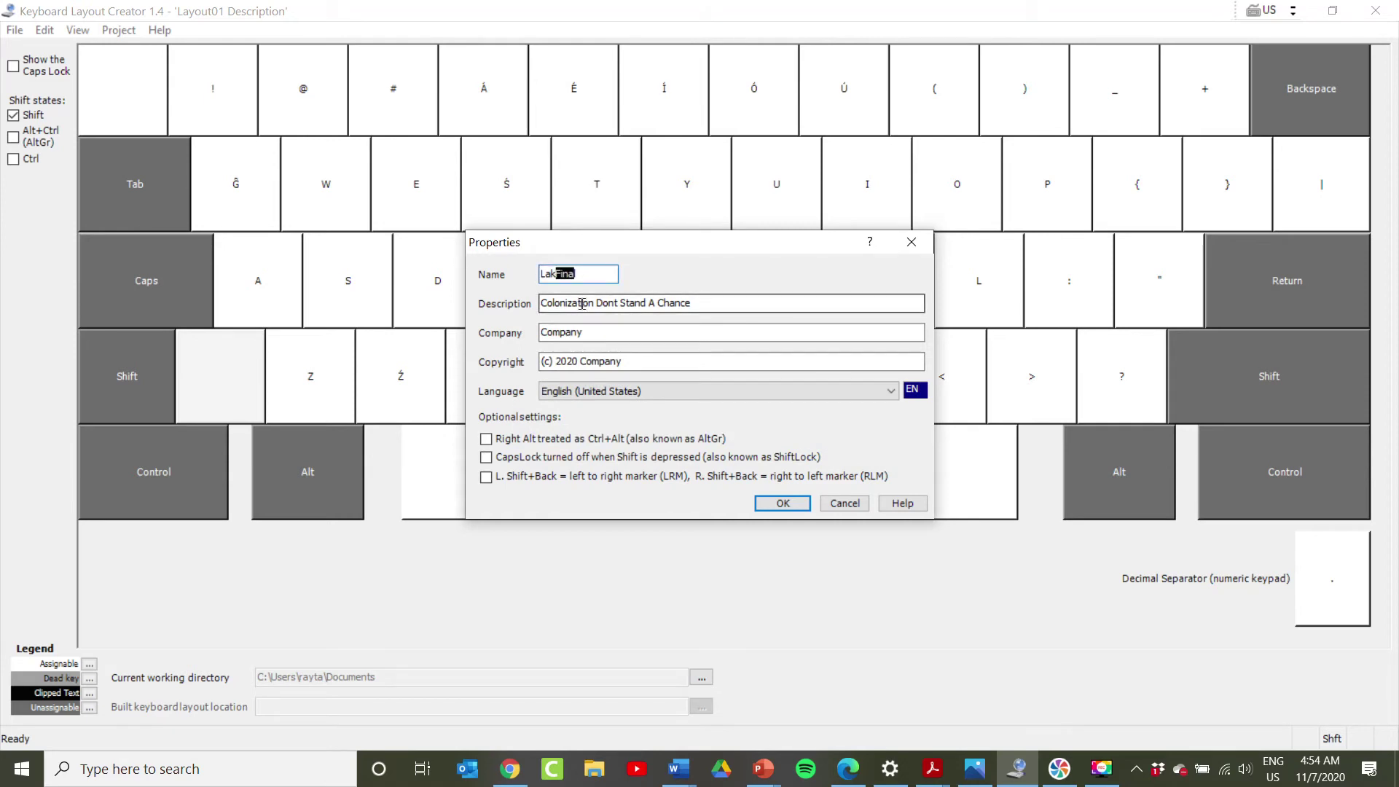
pyautogui.hotkey('shift', 'End')
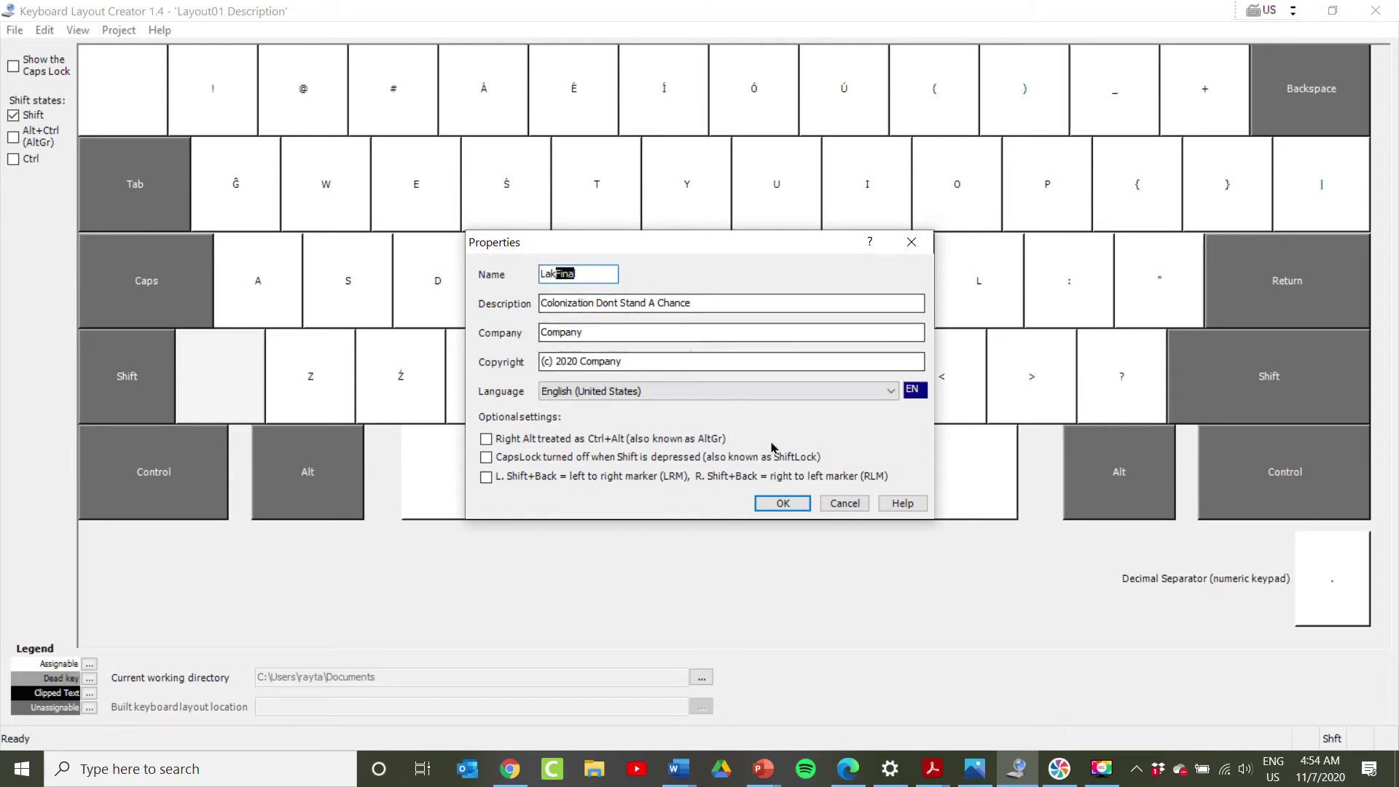
pyautogui.click(794, 510)
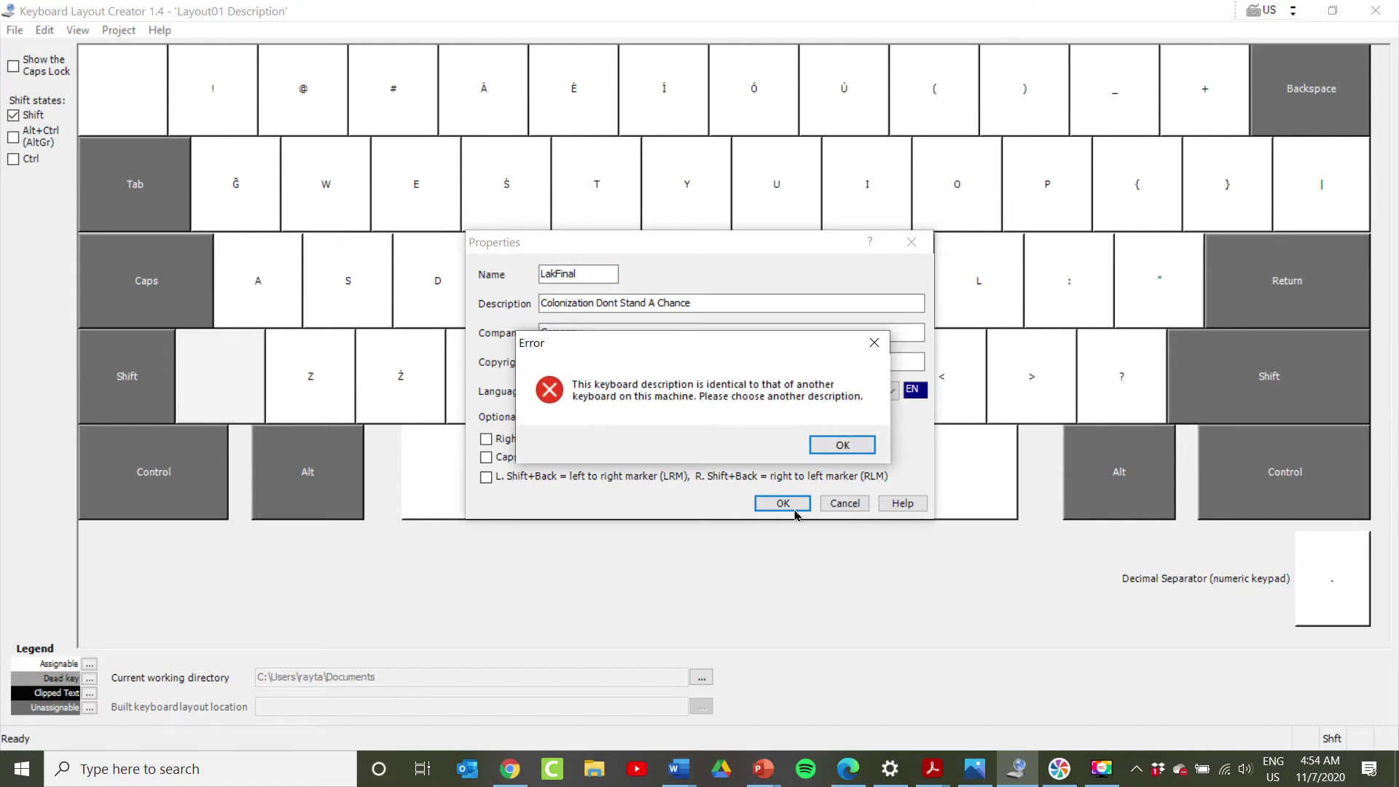
# Step: Set the layout's description to Colonization Dont Stand A Chance Final and confirm the properties
pyautogui.click(837, 446)
pyautogui.click(700, 303)
pyautogui.doubleClick(700, 303)
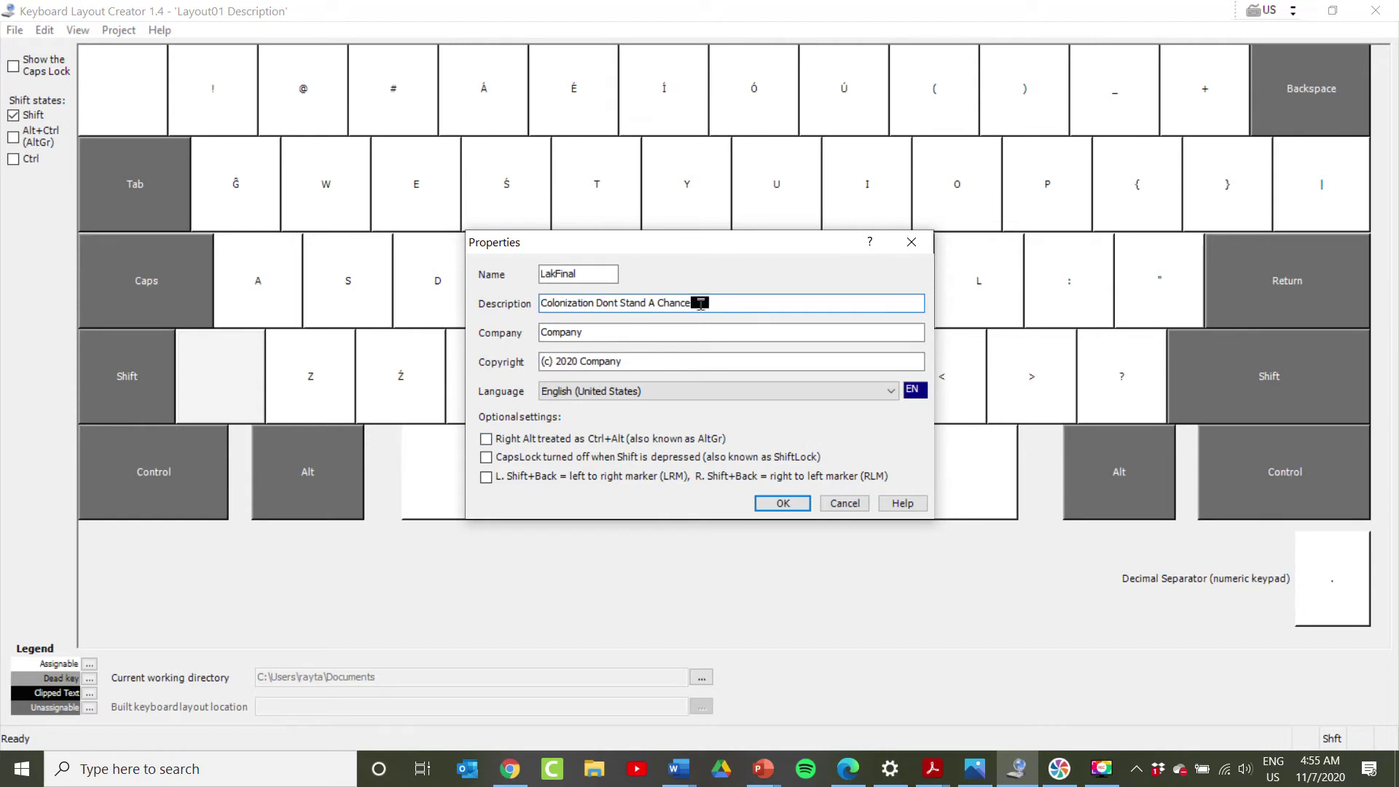
pyautogui.press('BackSpace')
pyautogui.click(783, 503)
# Step: Save the layout in Documents as an MSKLC source file named Colonization Don't Stand A Chance Final
pyautogui.hotkey('ctrl', 's')
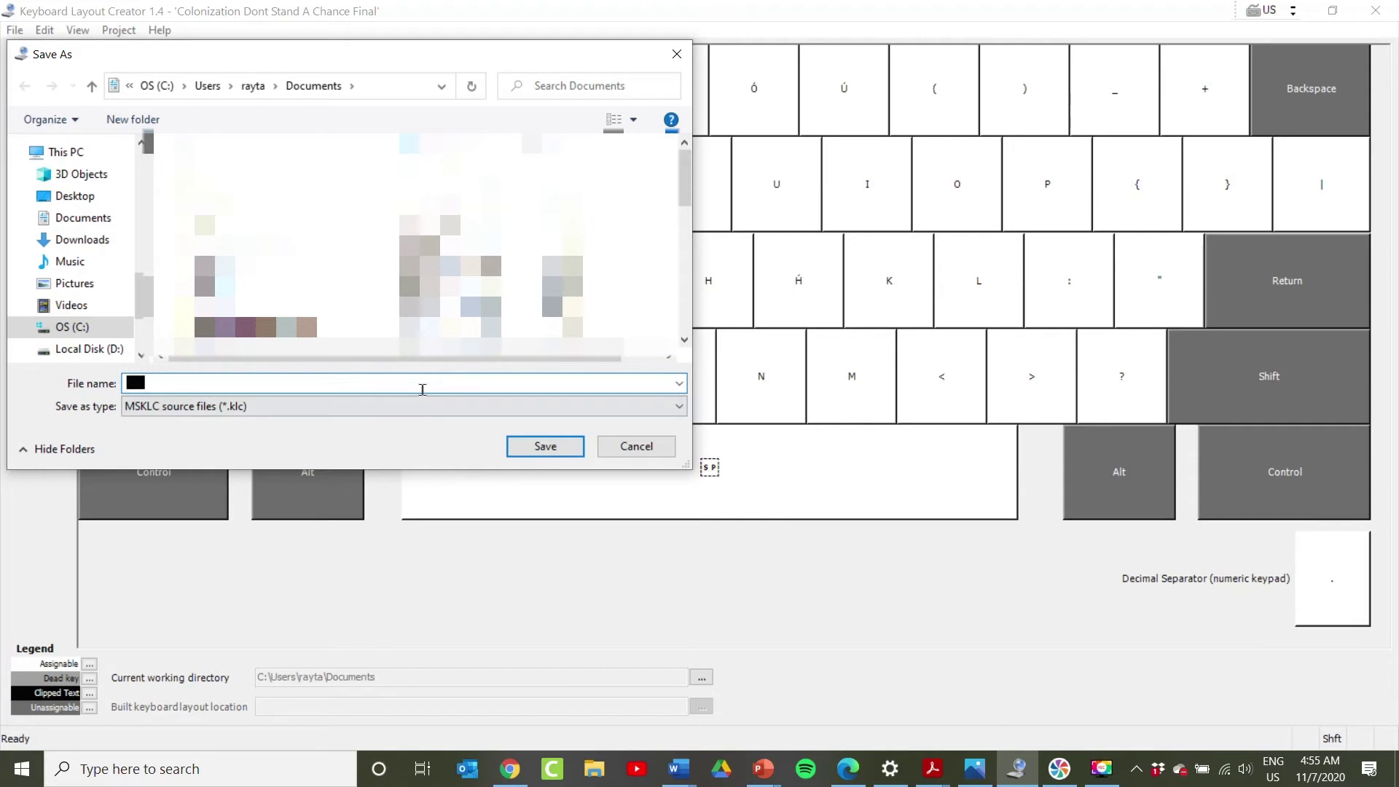
pyautogui.write('Colo')
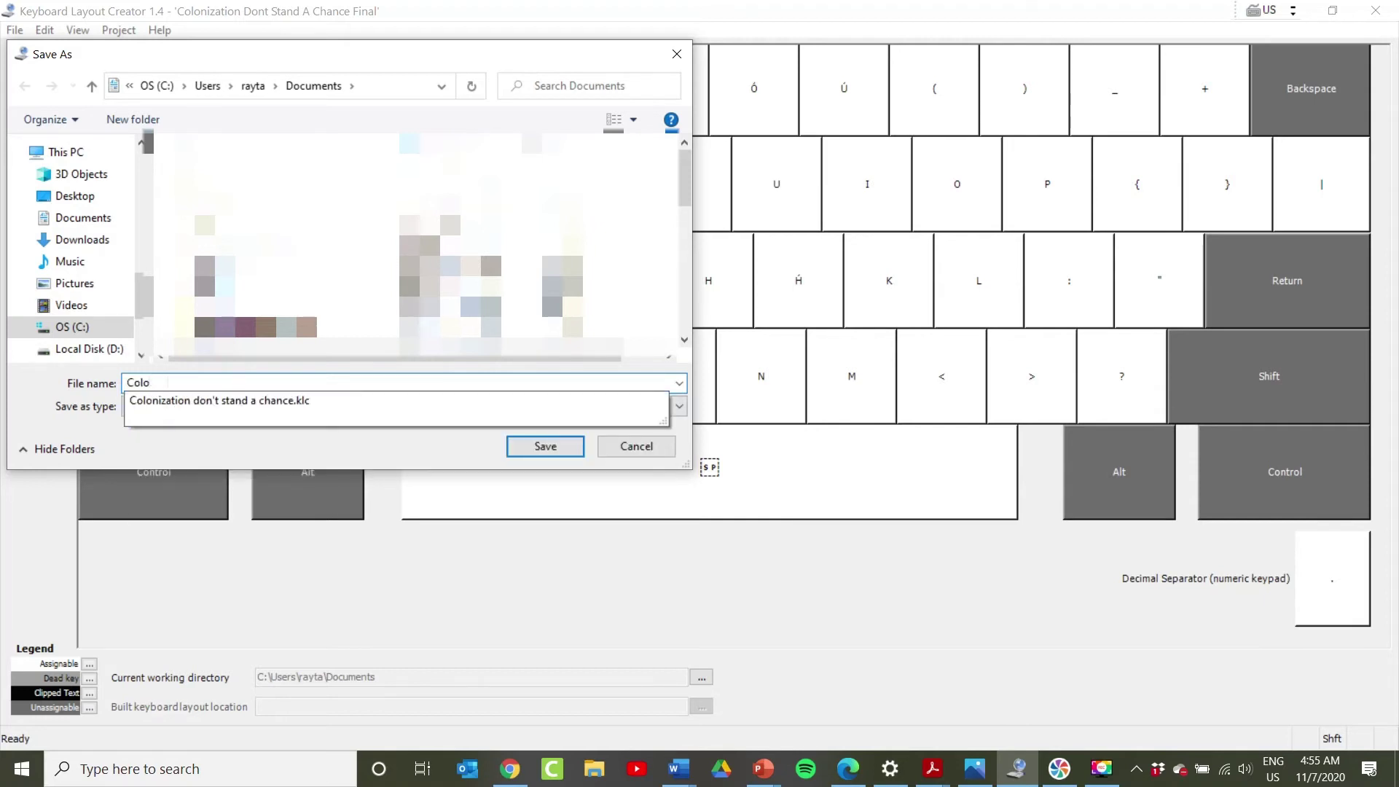
pyautogui.write("nization Dont'")
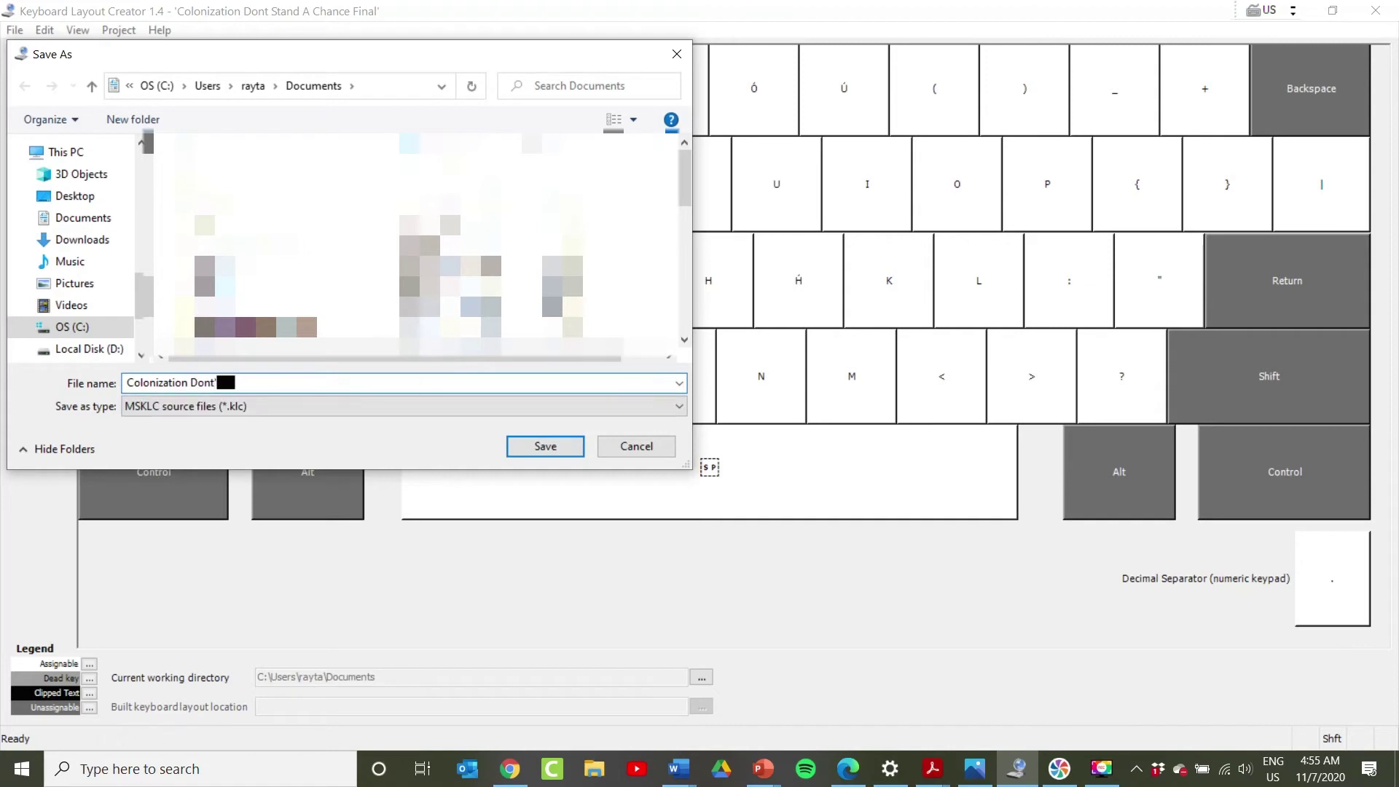
pyautogui.press('BackSpace')
pyautogui.press('BackSpace')
pyautogui.write("'t Stand A Chance F")
pyautogui.press('Delete')
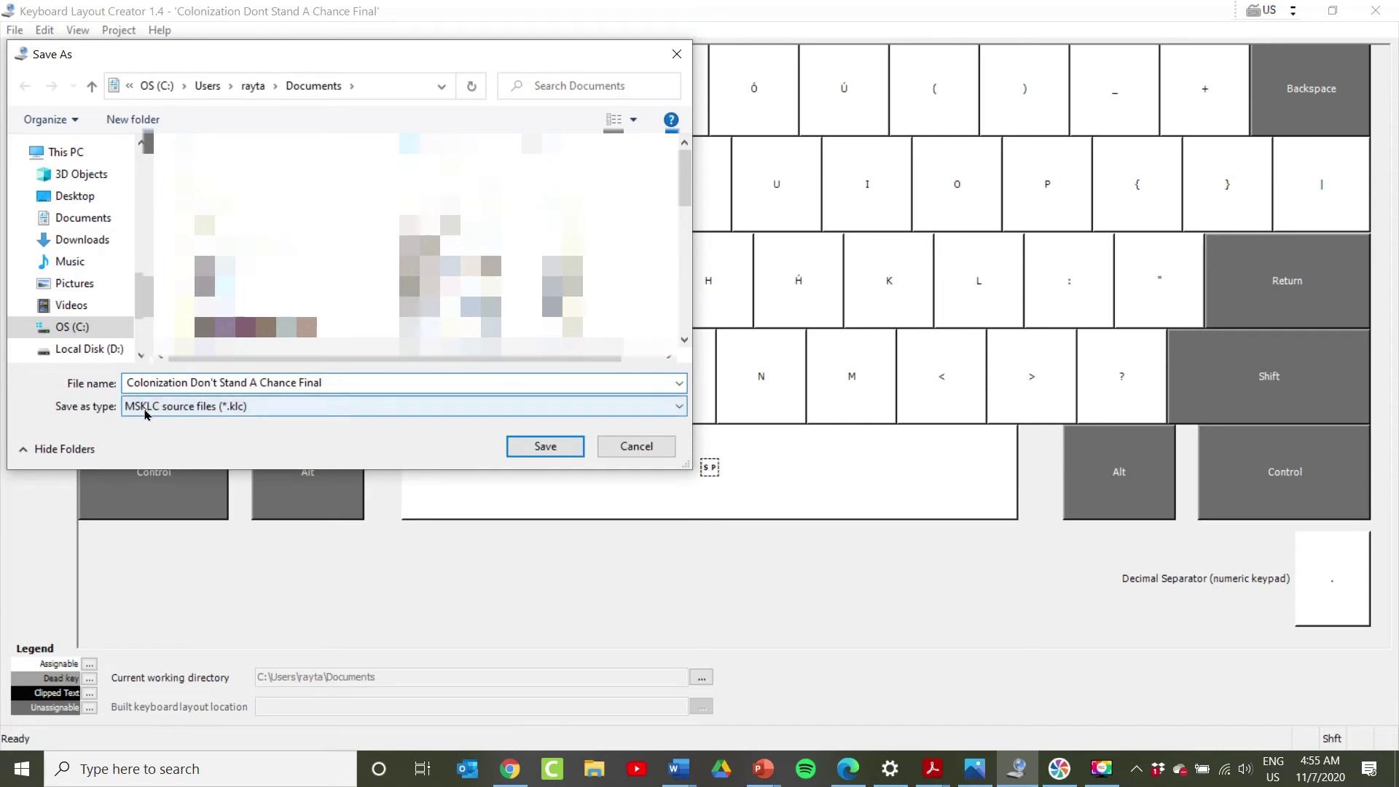
pyautogui.click(545, 446)
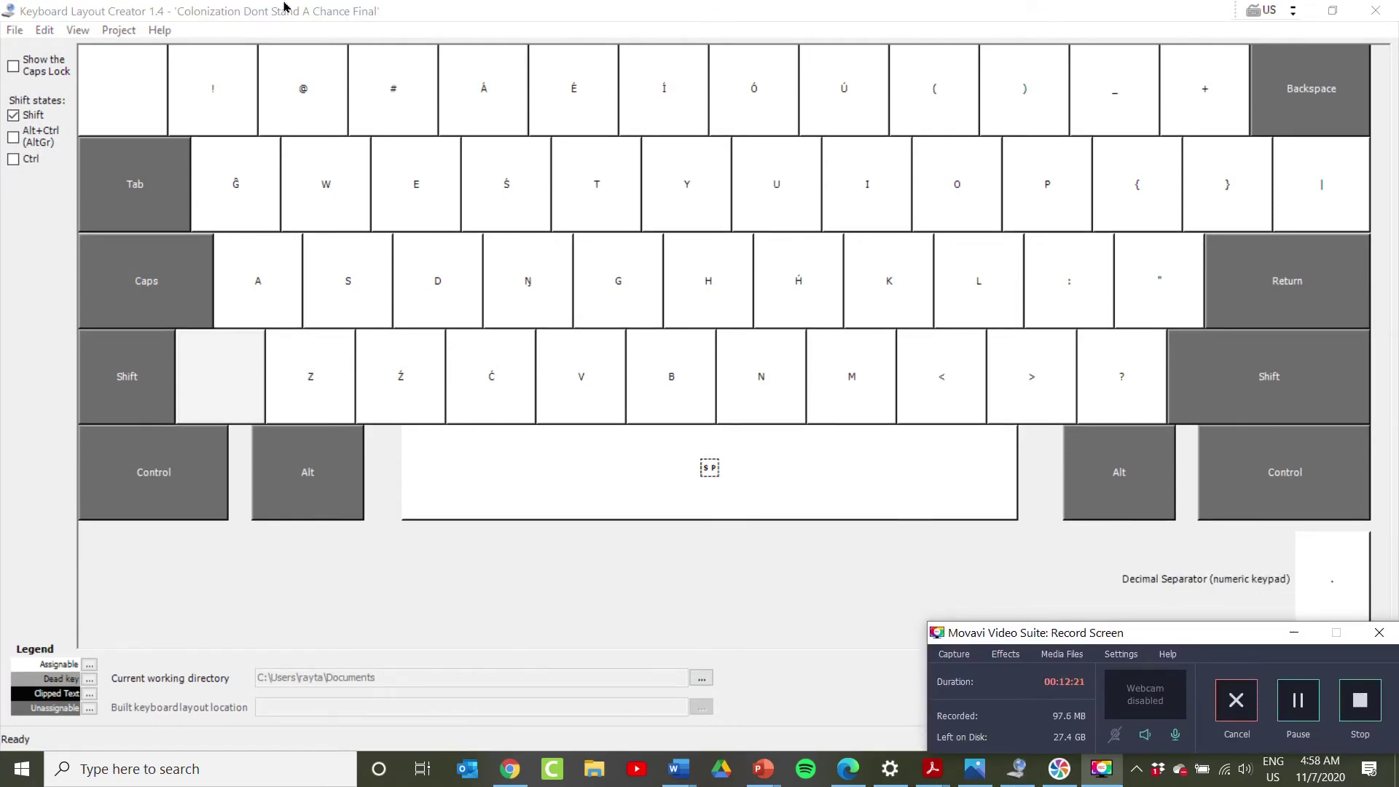
# Step: Build the layout's DLL and setup package, viewing and closing the verification log
pyautogui.click(392, 16)
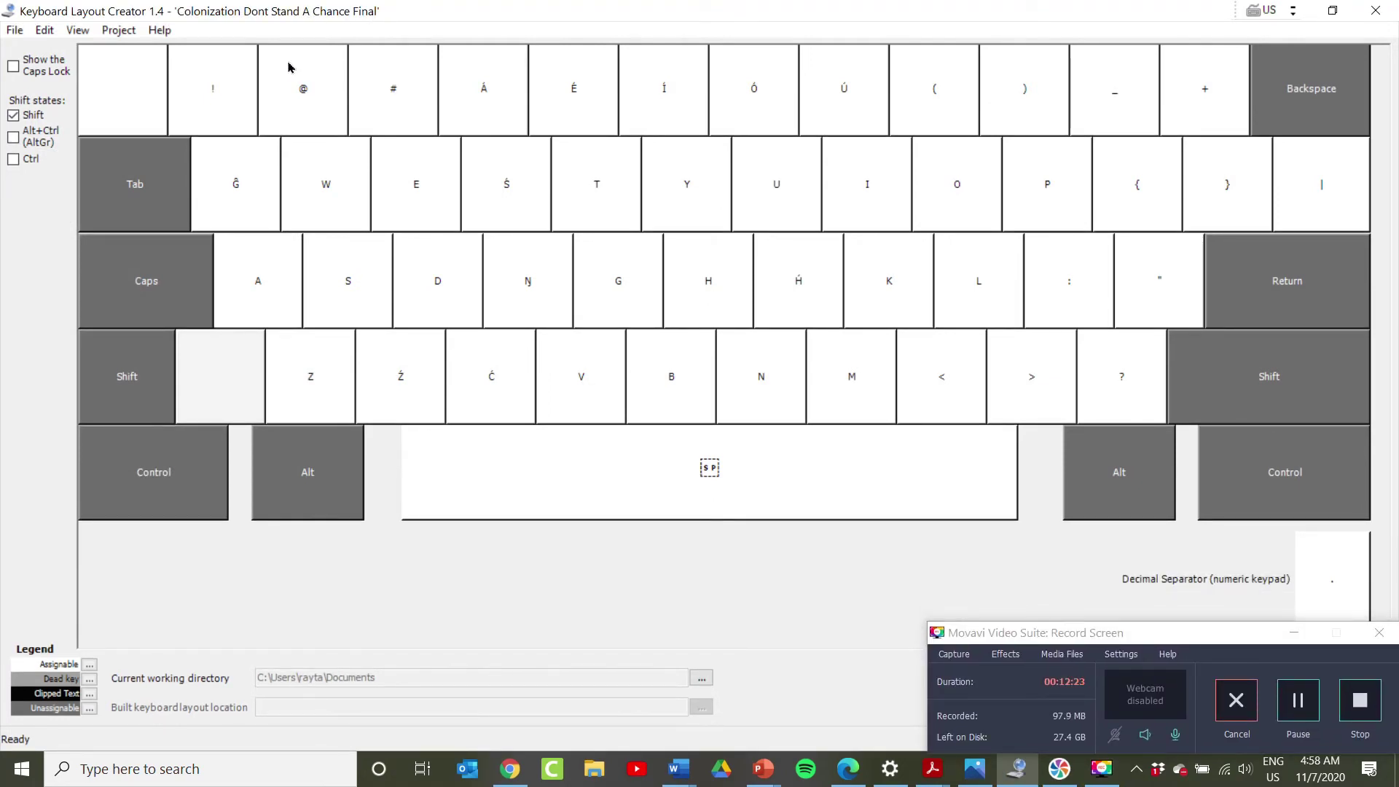
pyautogui.click(120, 31)
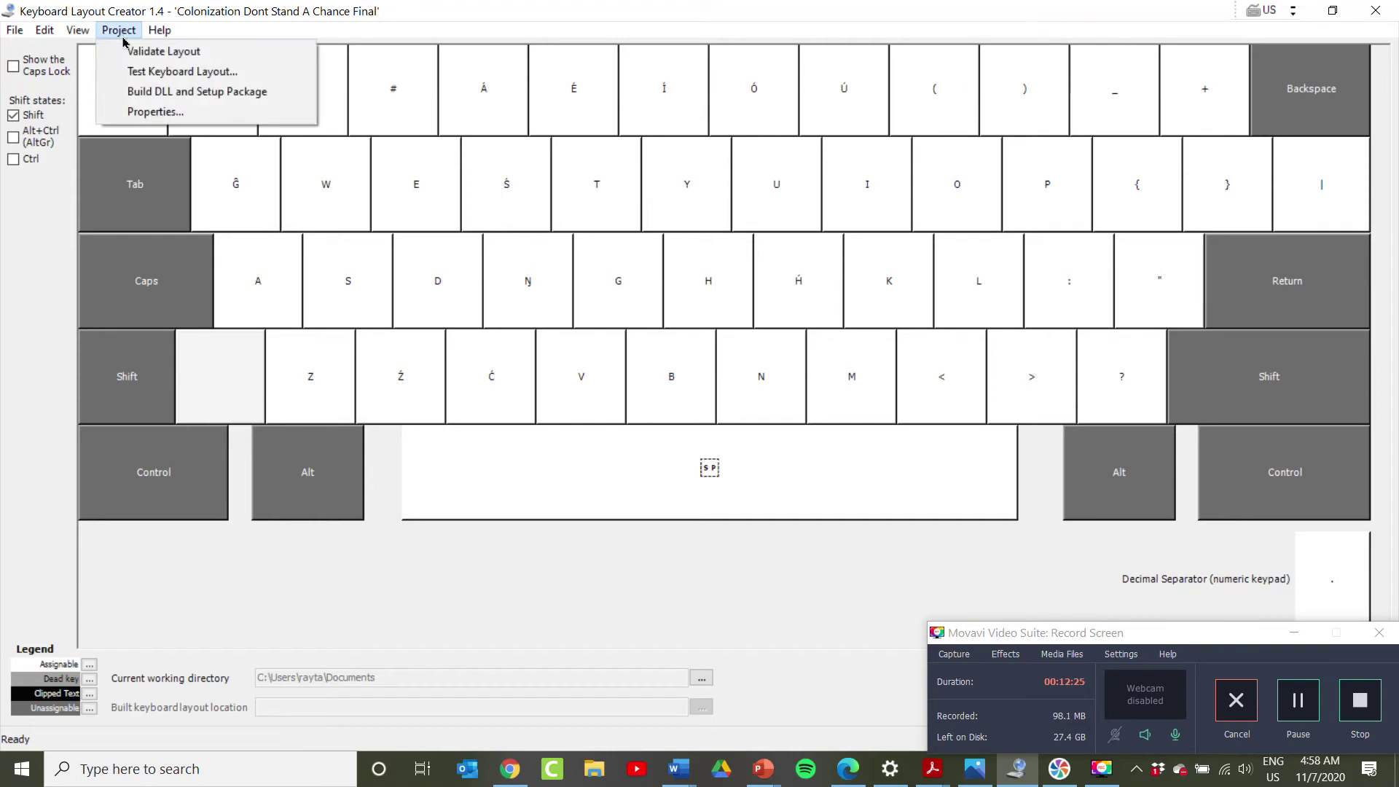
pyautogui.click(141, 93)
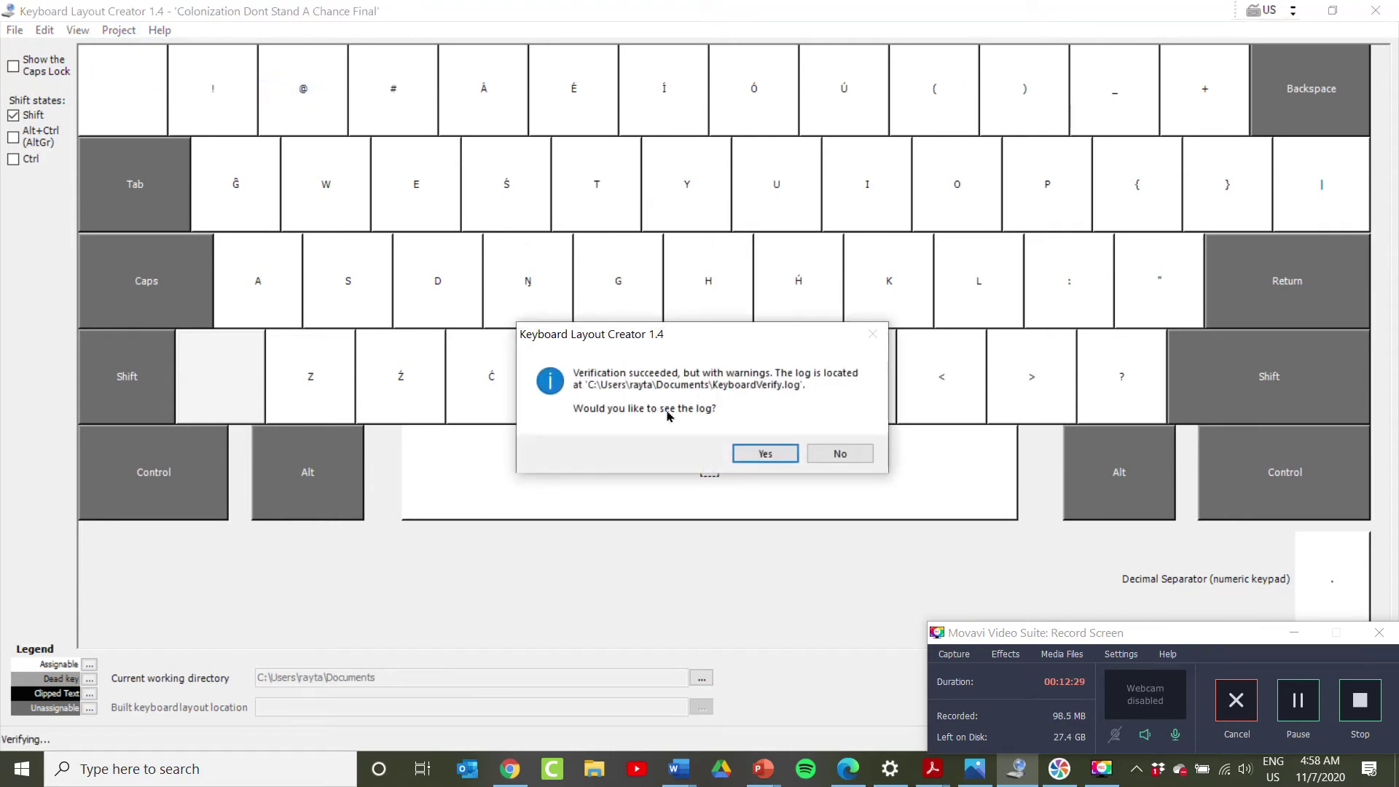
pyautogui.click(760, 453)
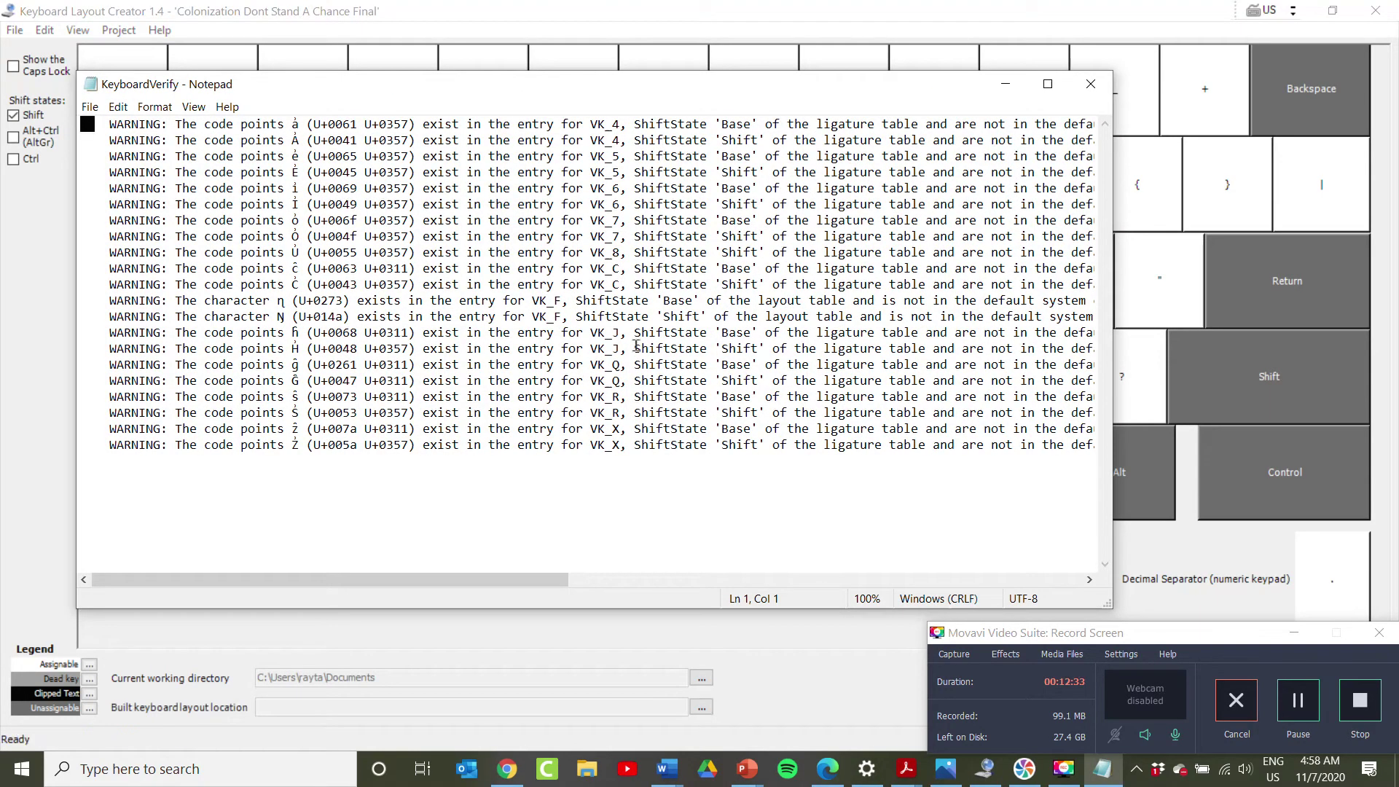
pyautogui.click(1091, 84)
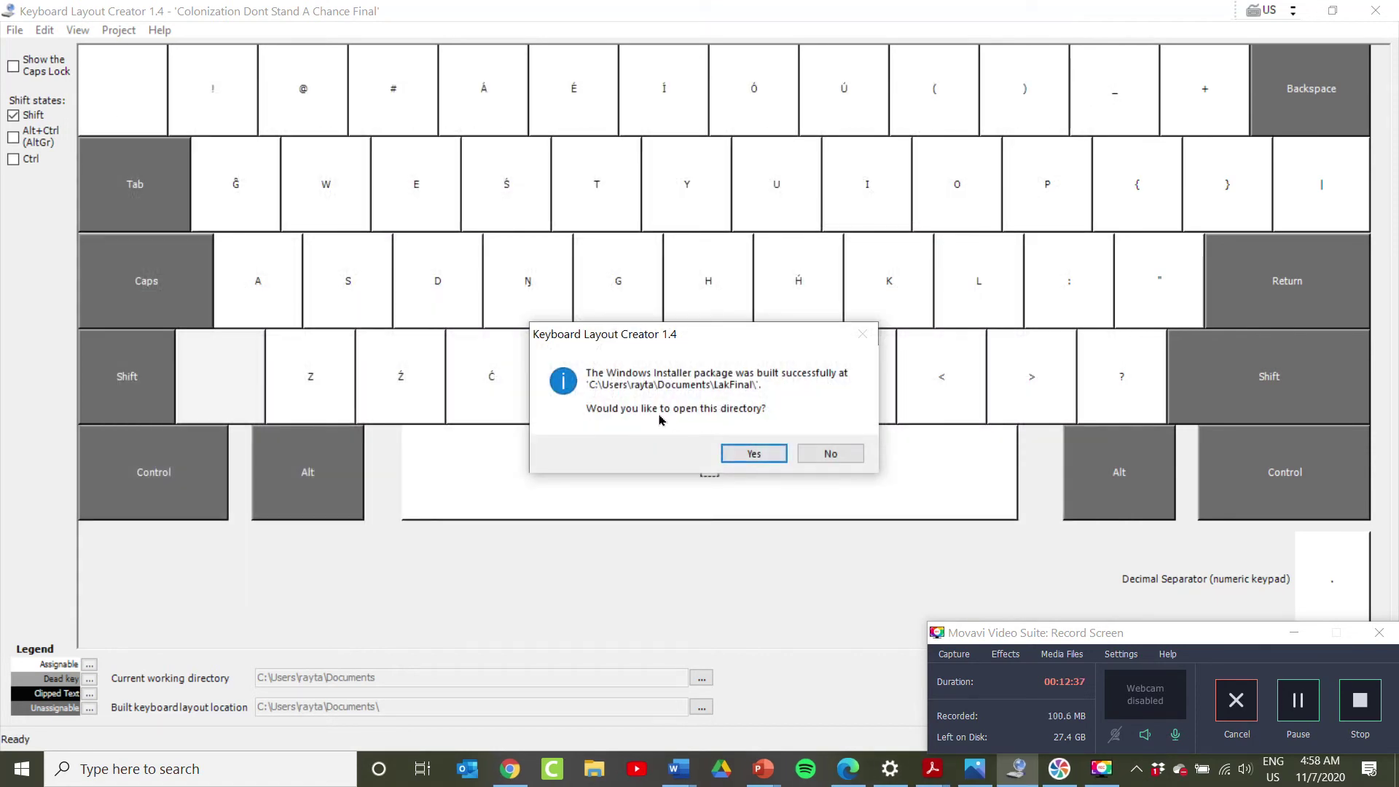
# Step: Open the built package's folder and install the keyboard layout by running setup
pyautogui.click(748, 450)
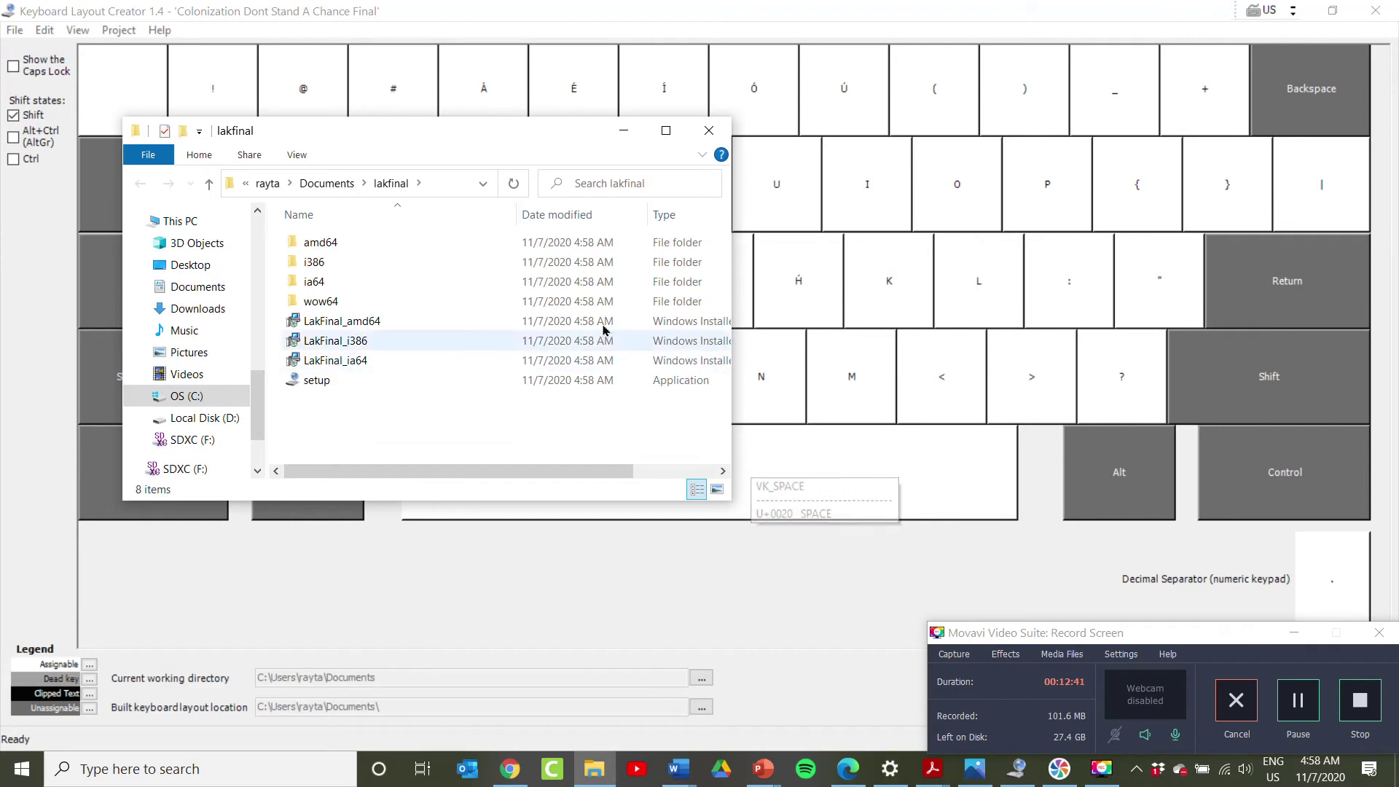
pyautogui.doubleClick(350, 387)
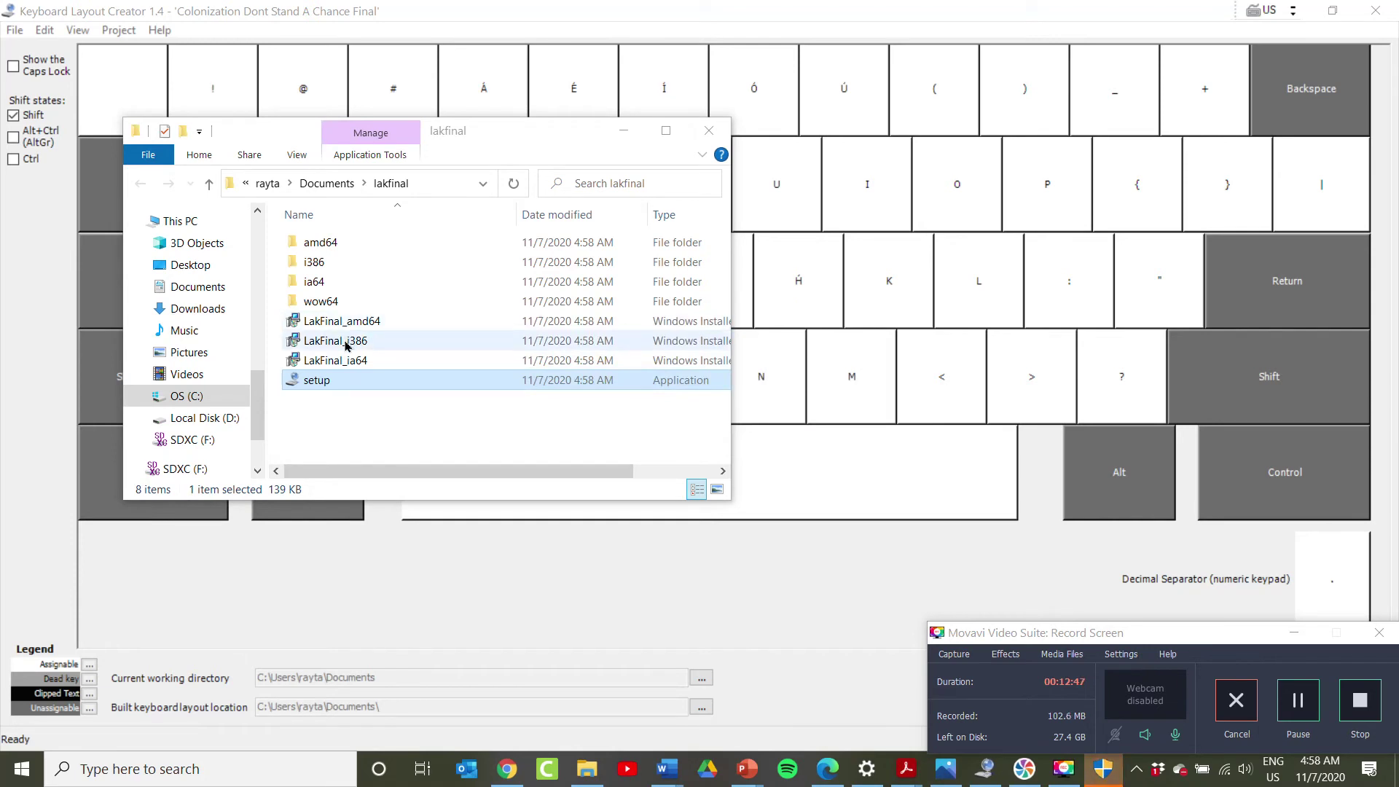
pyautogui.click(1109, 781)
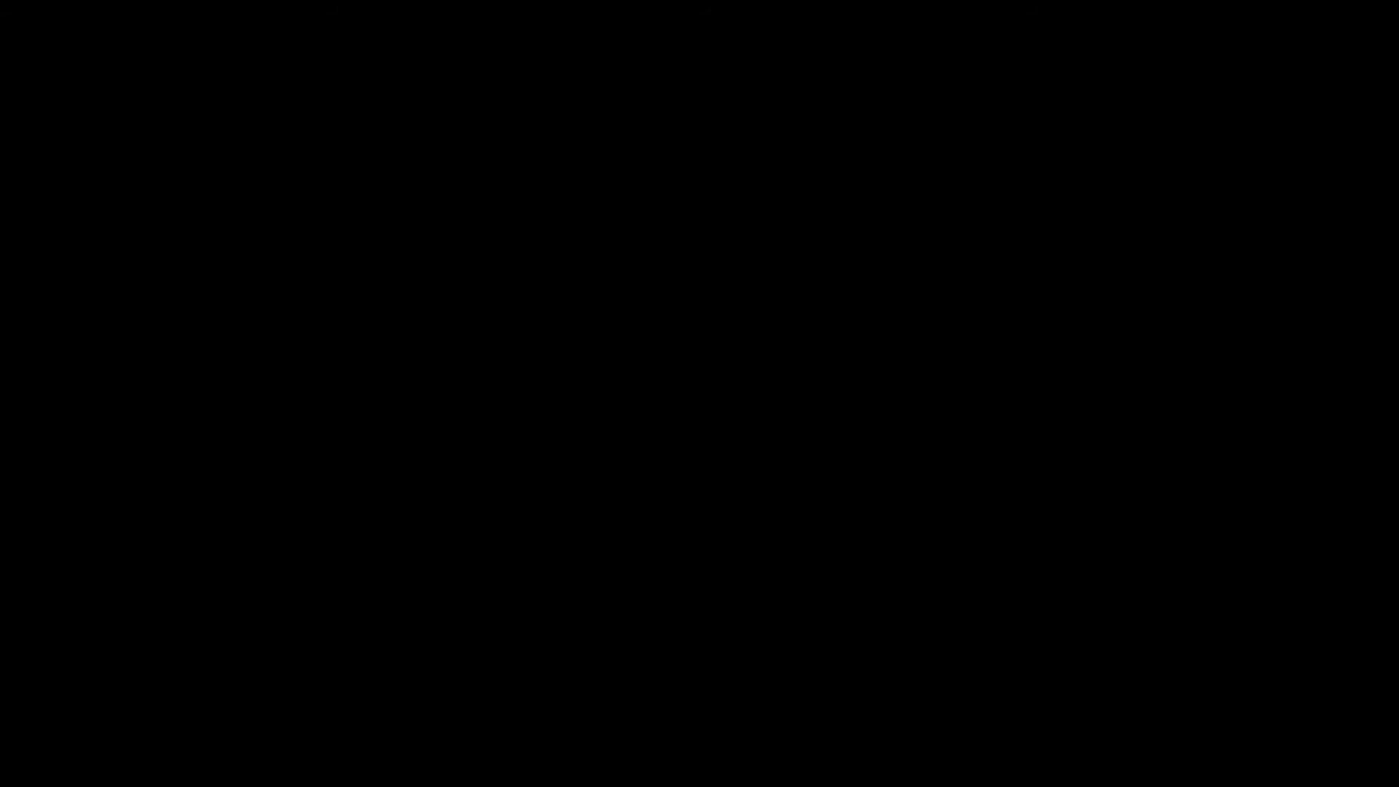
pyautogui.click(643, 533)
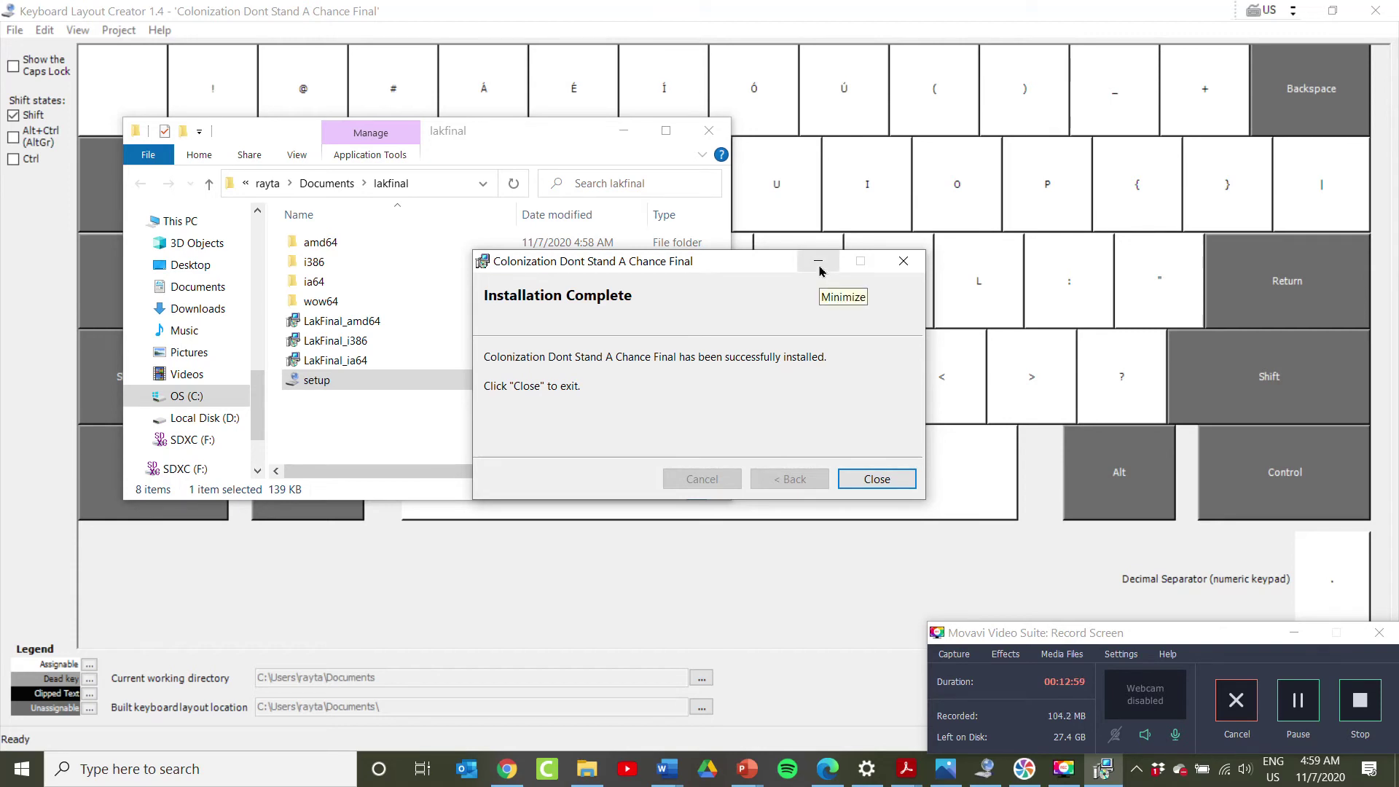
pyautogui.click(876, 481)
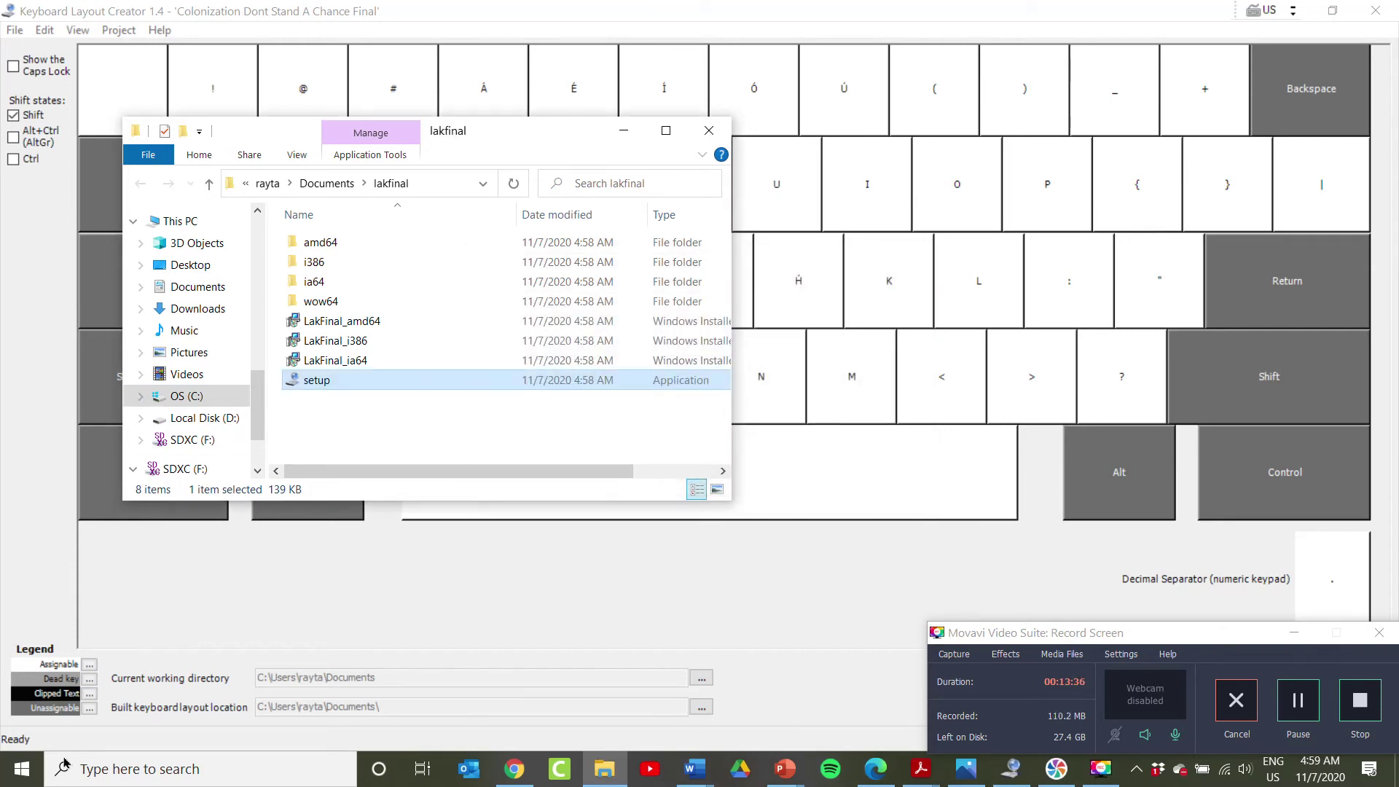
# Step: Switch to Windows Settings and open the language options for English (United States)
pyautogui.click(20, 769)
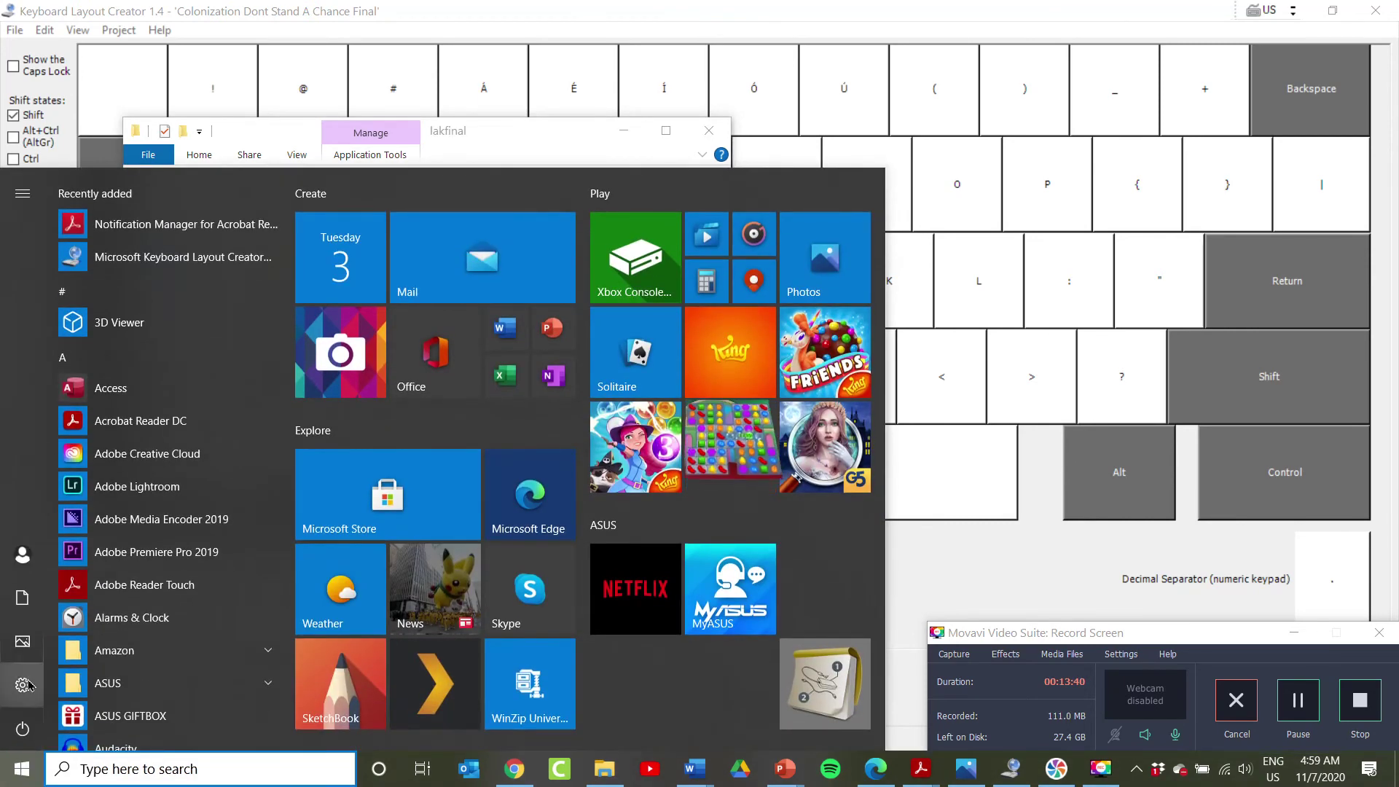
pyautogui.moveTo(28, 683)
pyautogui.click(27, 688)
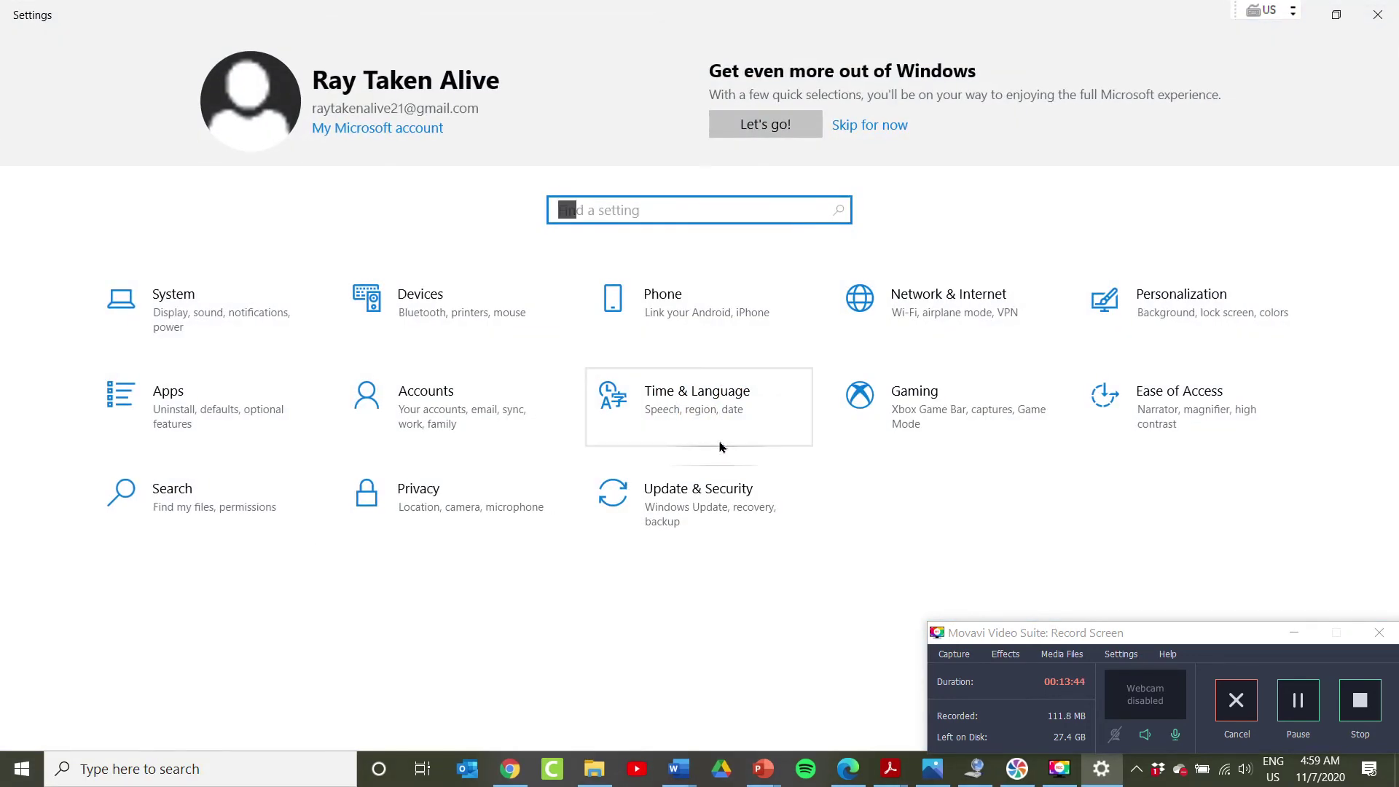
pyautogui.click(692, 413)
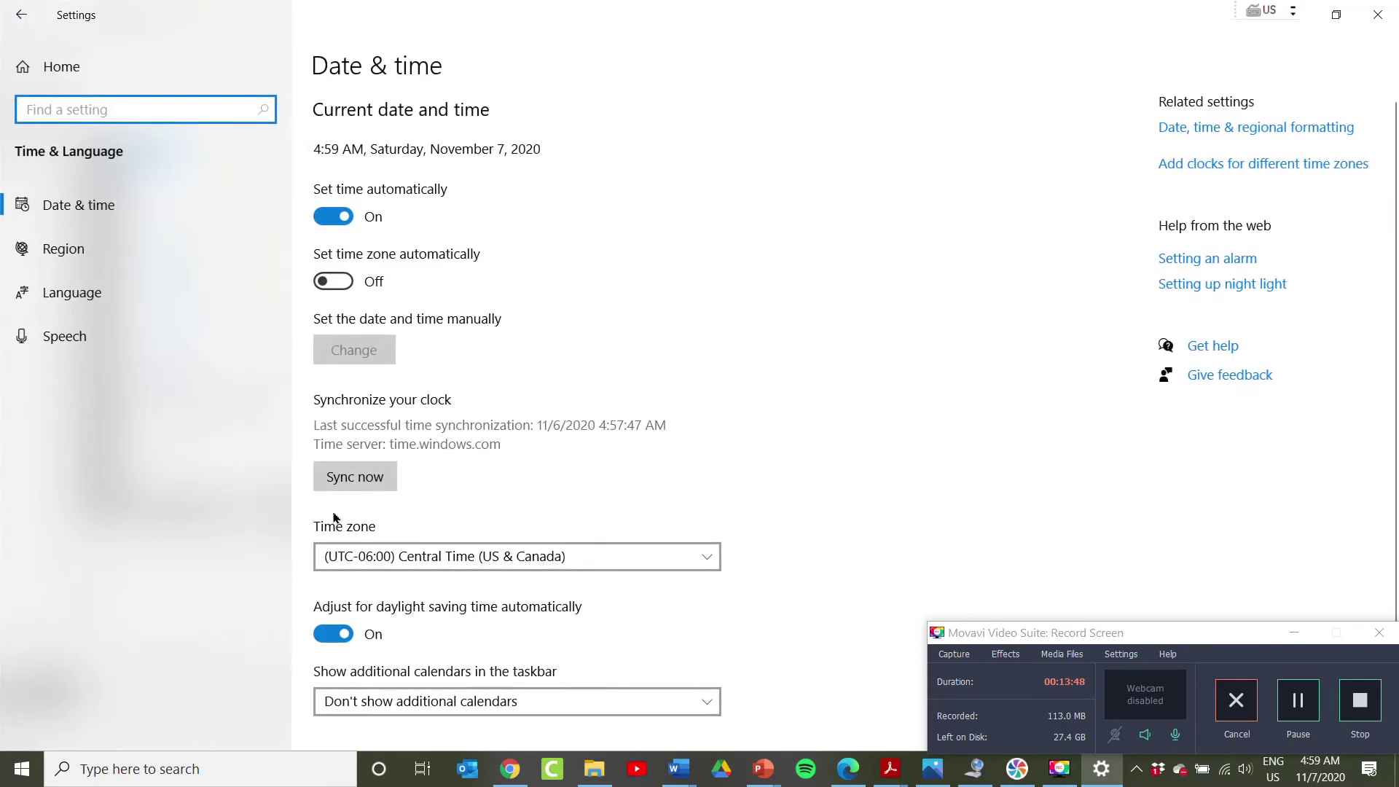
pyautogui.click(128, 300)
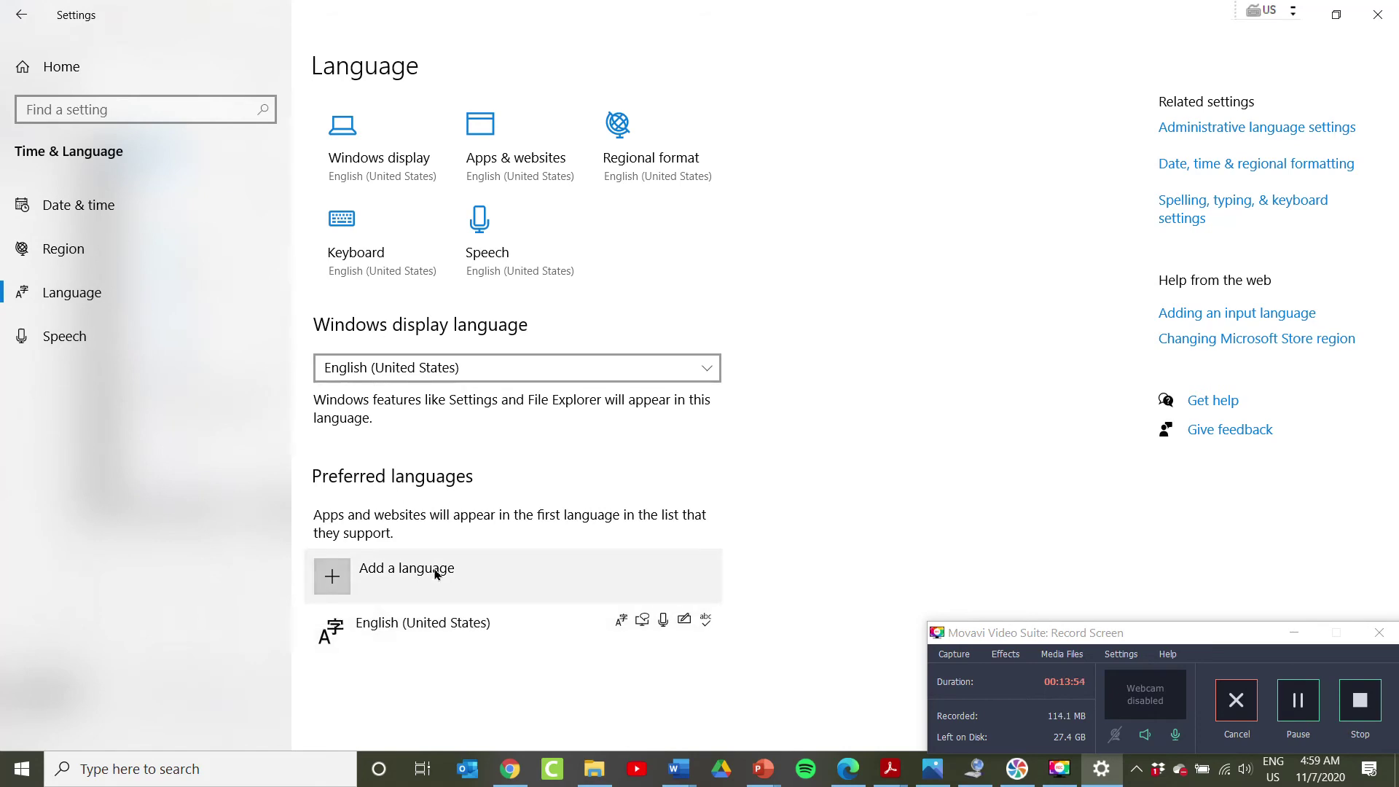
pyautogui.click(446, 622)
pyautogui.click(575, 691)
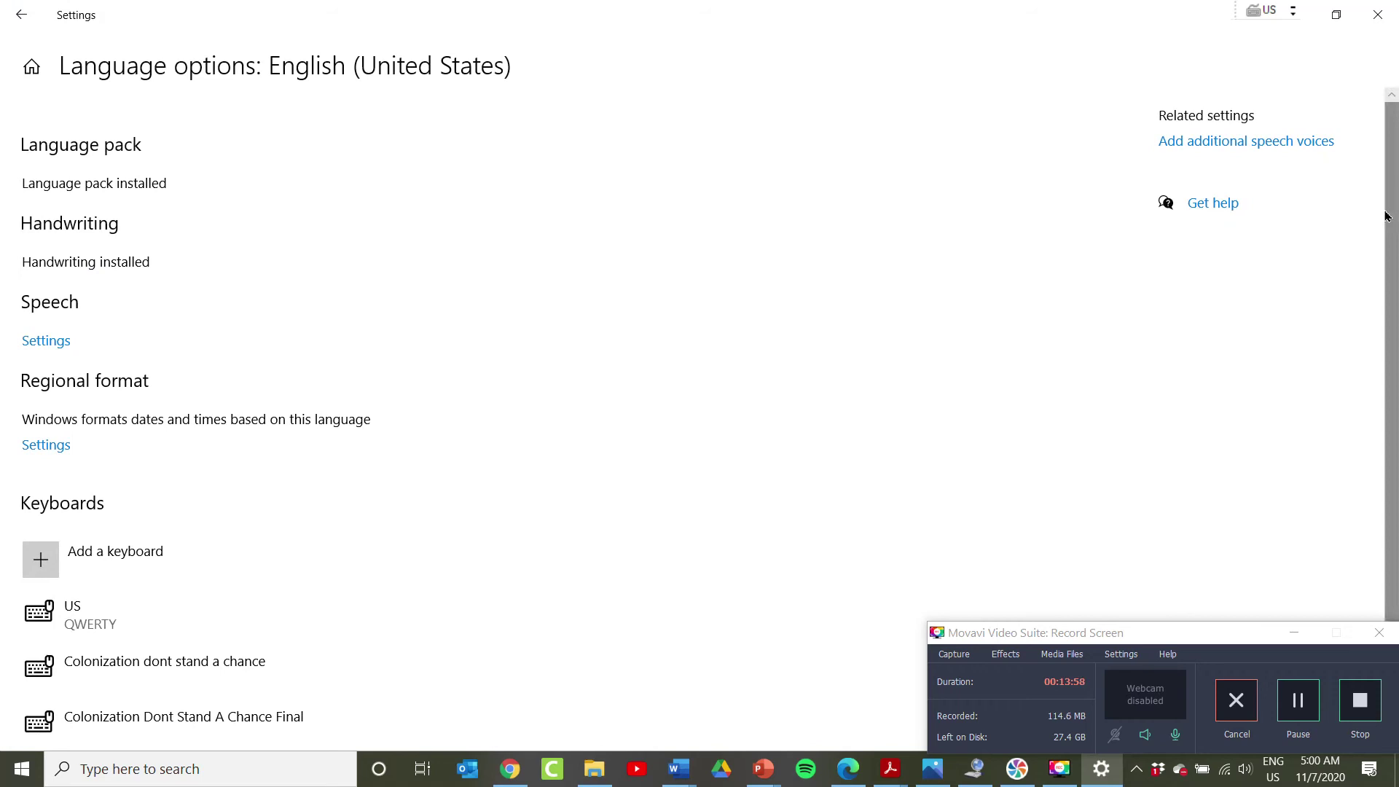
# Step: Remove the older Colonization dont stand a chance keyboard from the English (United States) keyboards
pyautogui.scroll(-1, 1385, 225)
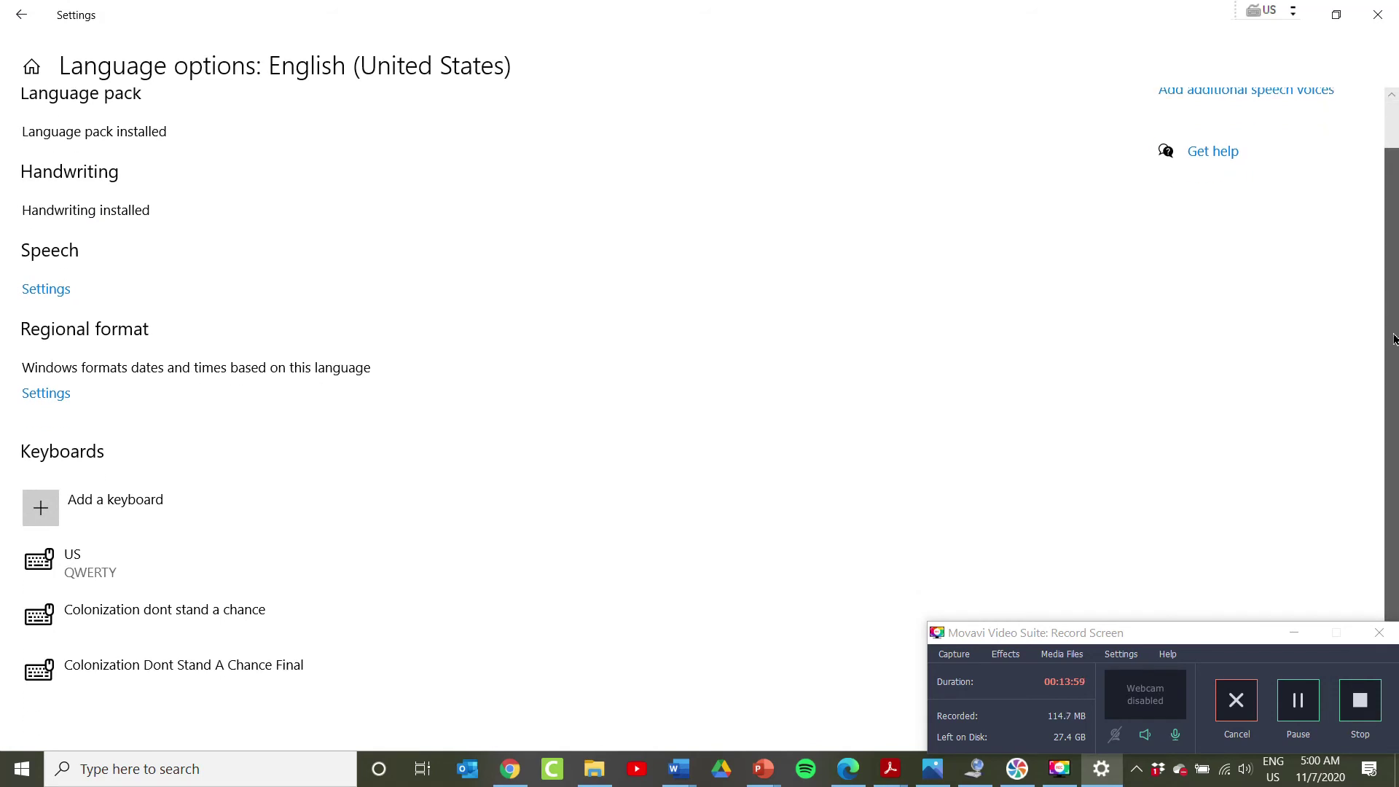
pyautogui.click(163, 630)
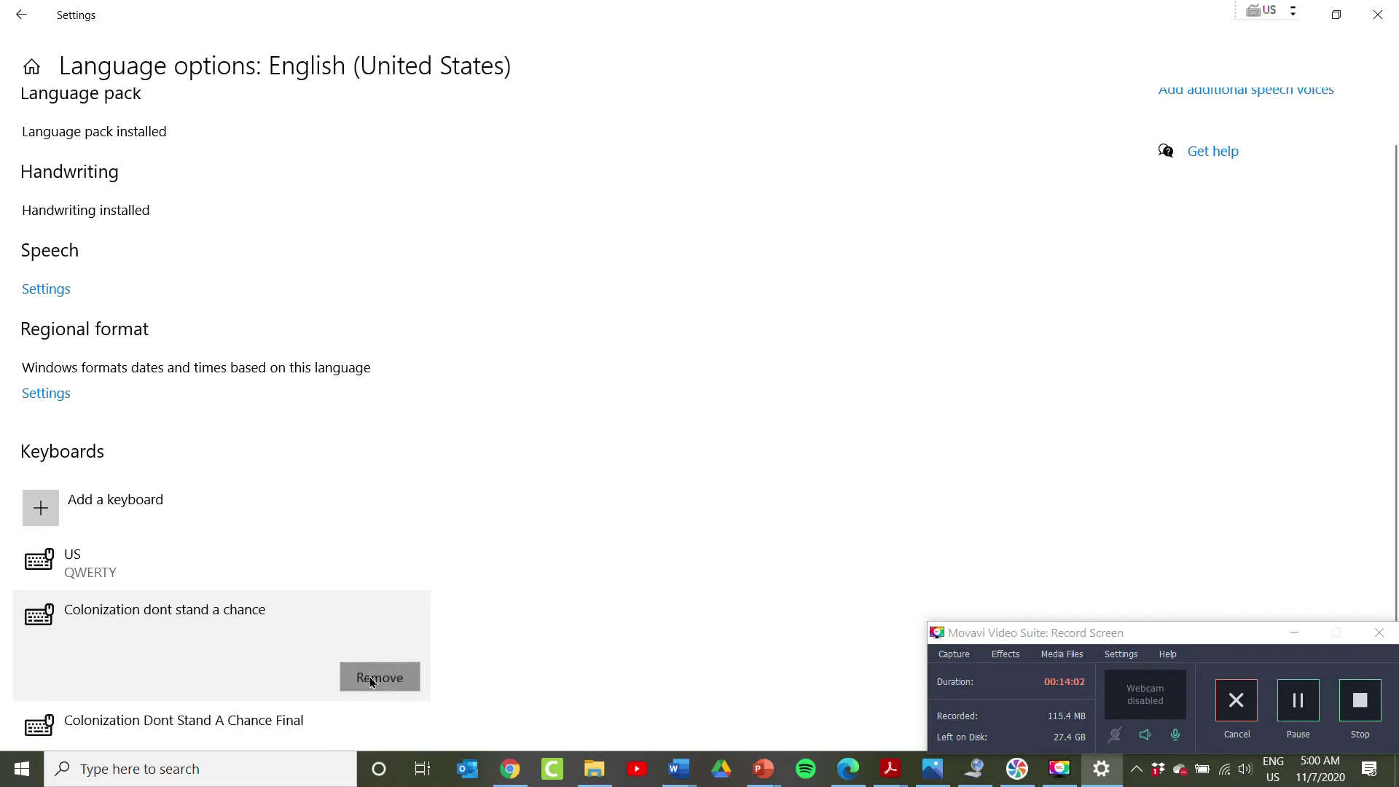
pyautogui.click(379, 677)
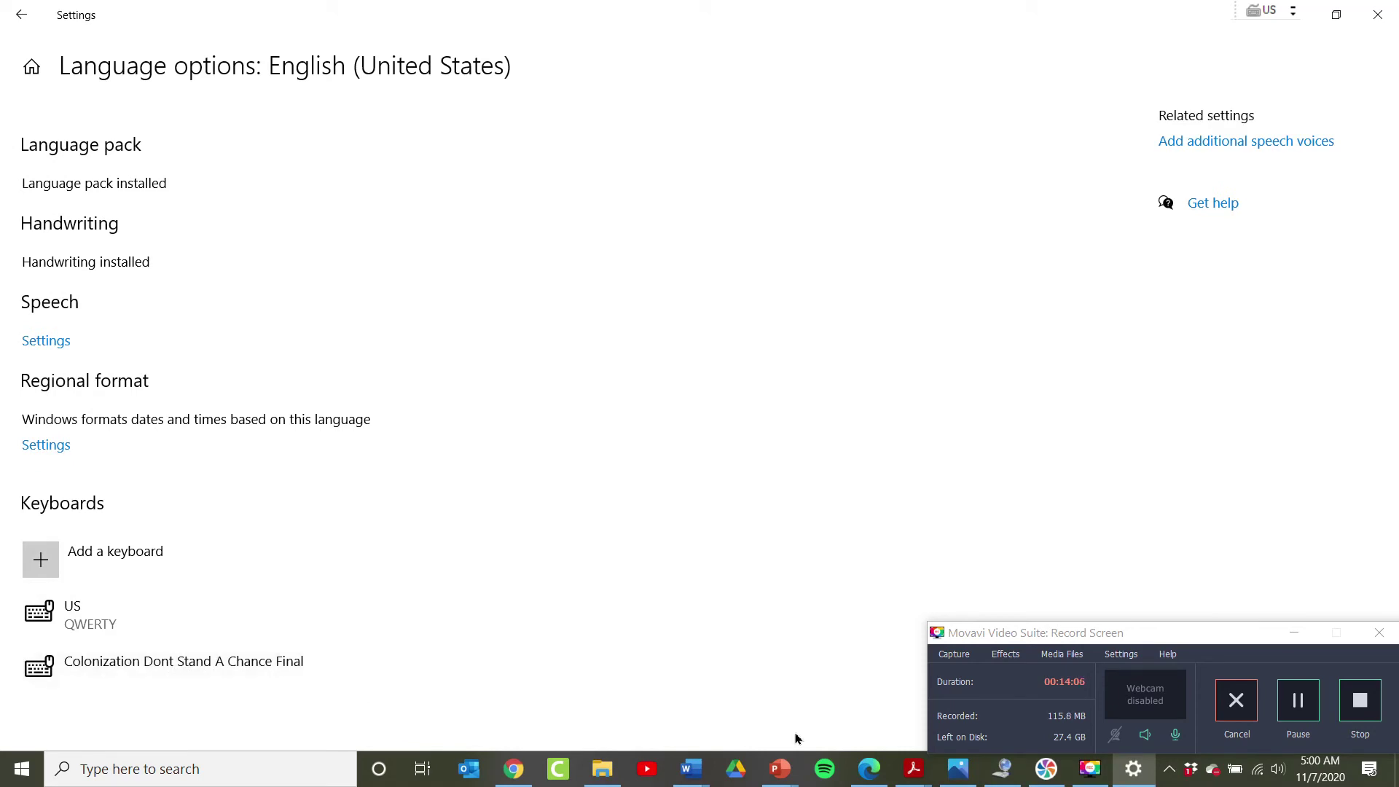
# Step: Minimize the Settings and package folder windows and switch to the Word document containing the Lakota character list
pyautogui.click(1301, 28)
pyautogui.click(1309, 23)
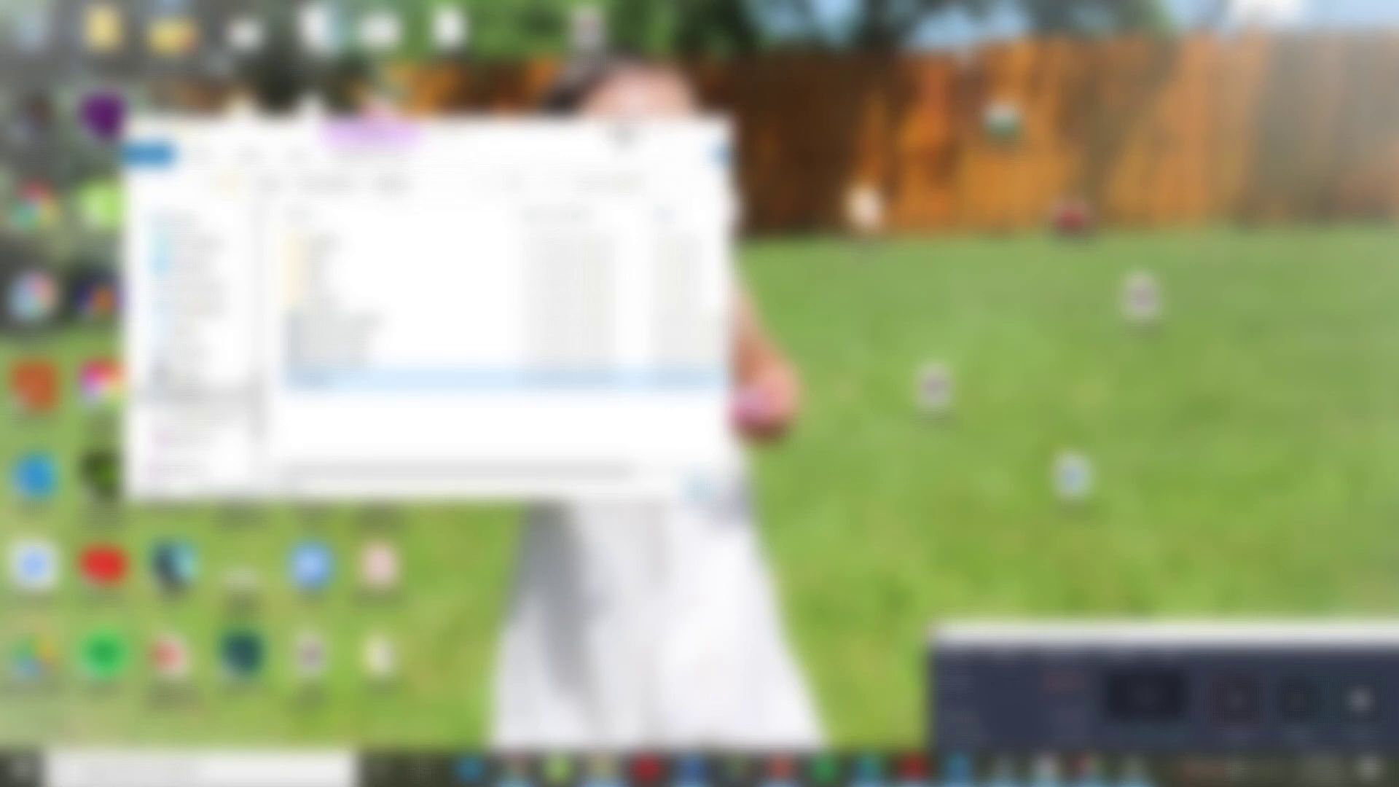
pyautogui.click(623, 133)
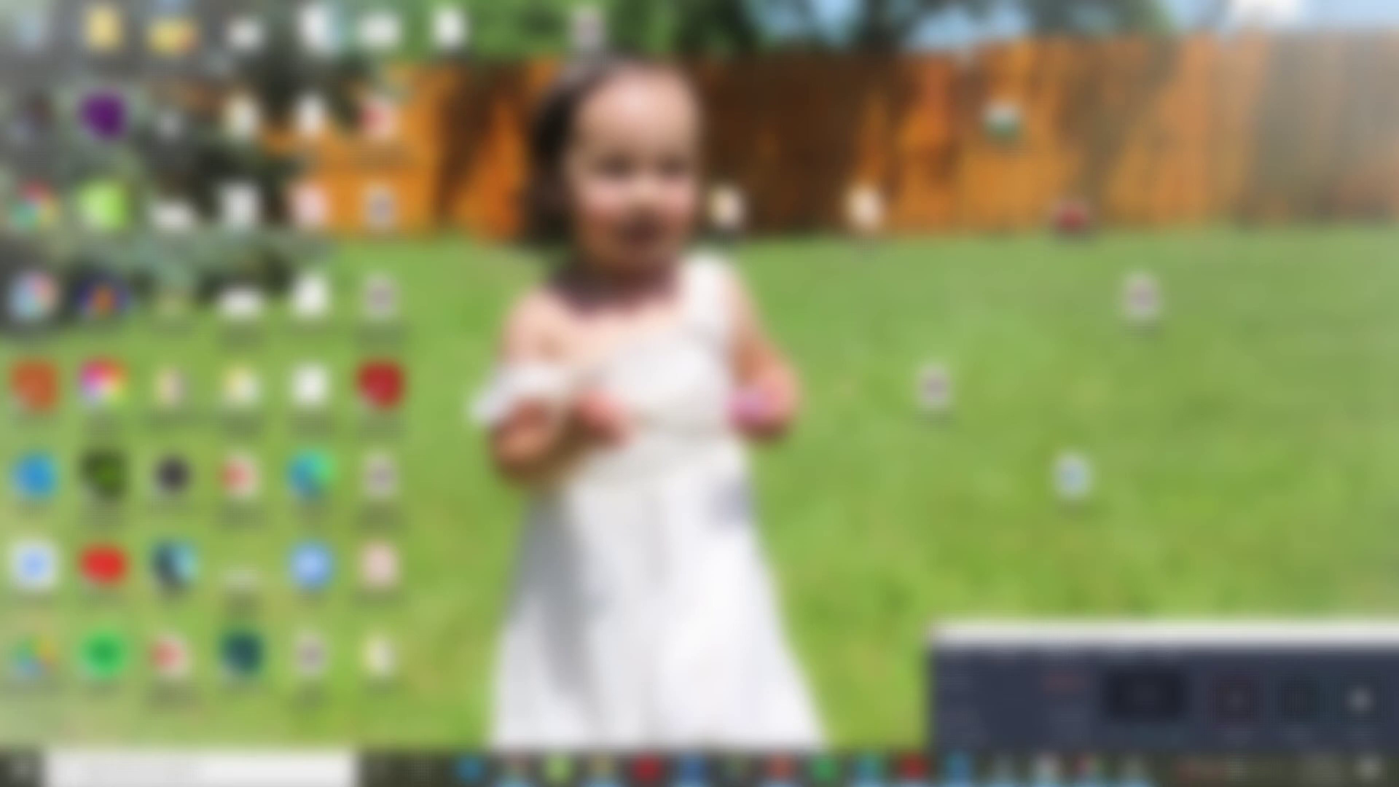
pyautogui.moveTo(692, 768)
pyautogui.click(469, 692)
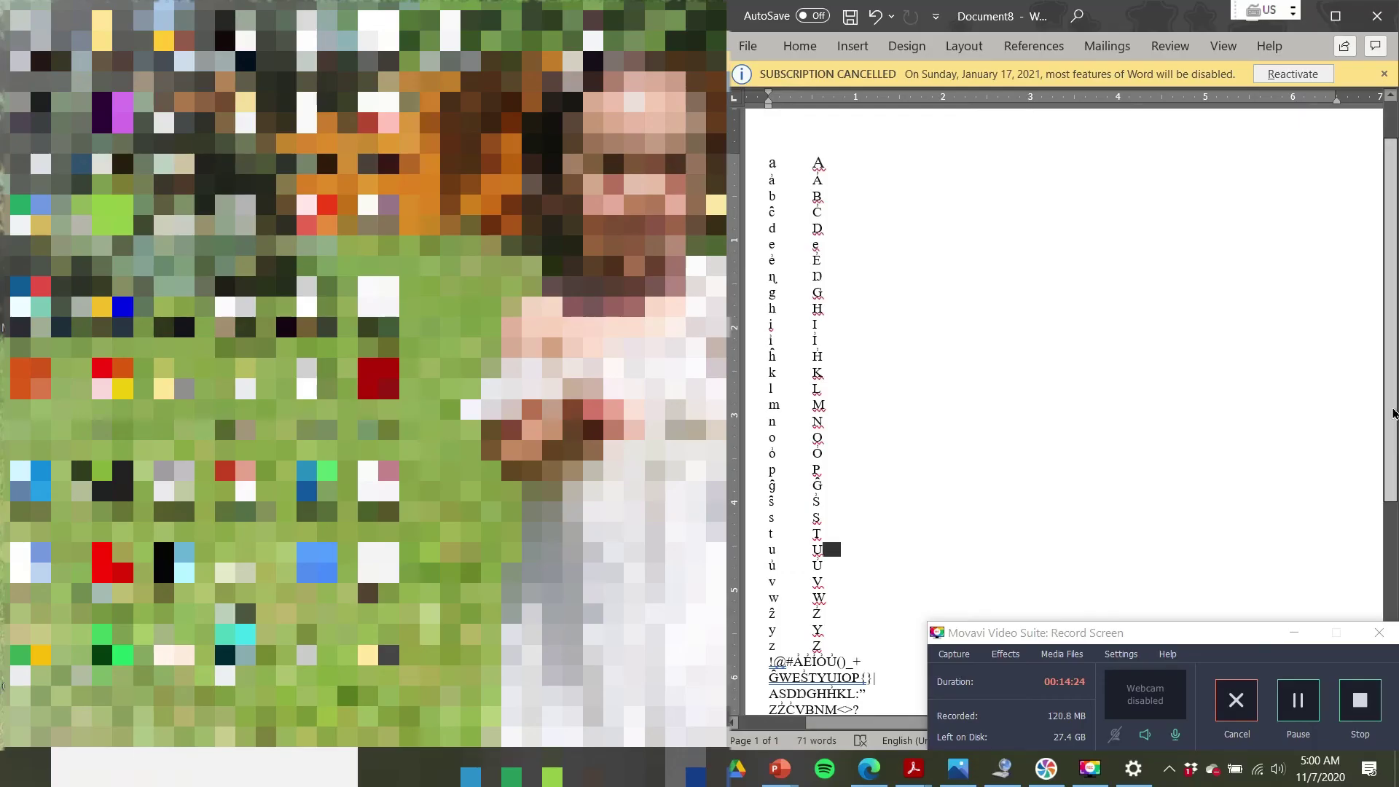
pyautogui.scroll(-5, 1056, 407)
pyautogui.scroll(-1, 939, 574)
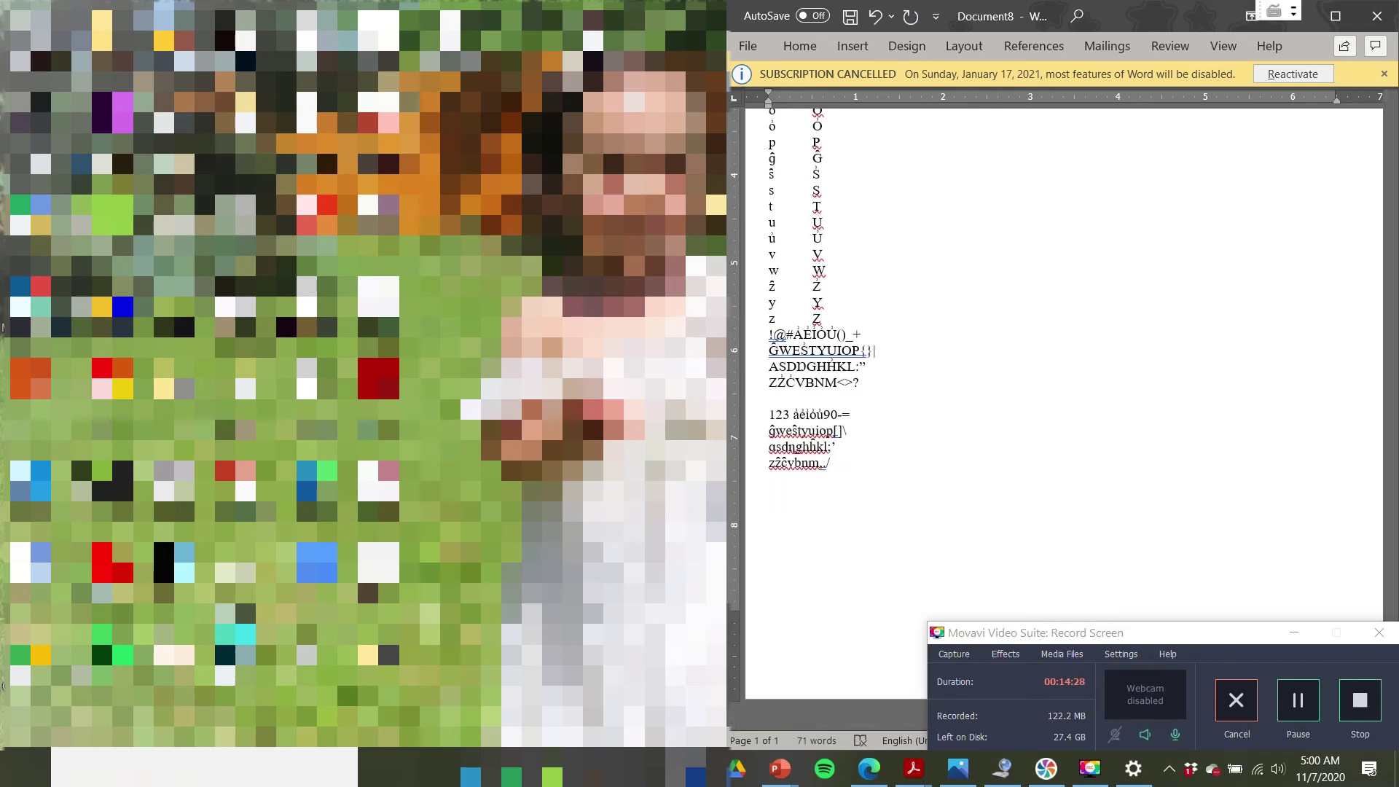
# Step: Test the Lakota keyboard below the character rows with a line of random letters, Hau mitȧkuyepi, and Aŋpėtu kiŋ lė
pyautogui.write('slkdĥnḷȧi̇ėihnĥalklĥka')
pyautogui.press('Return')
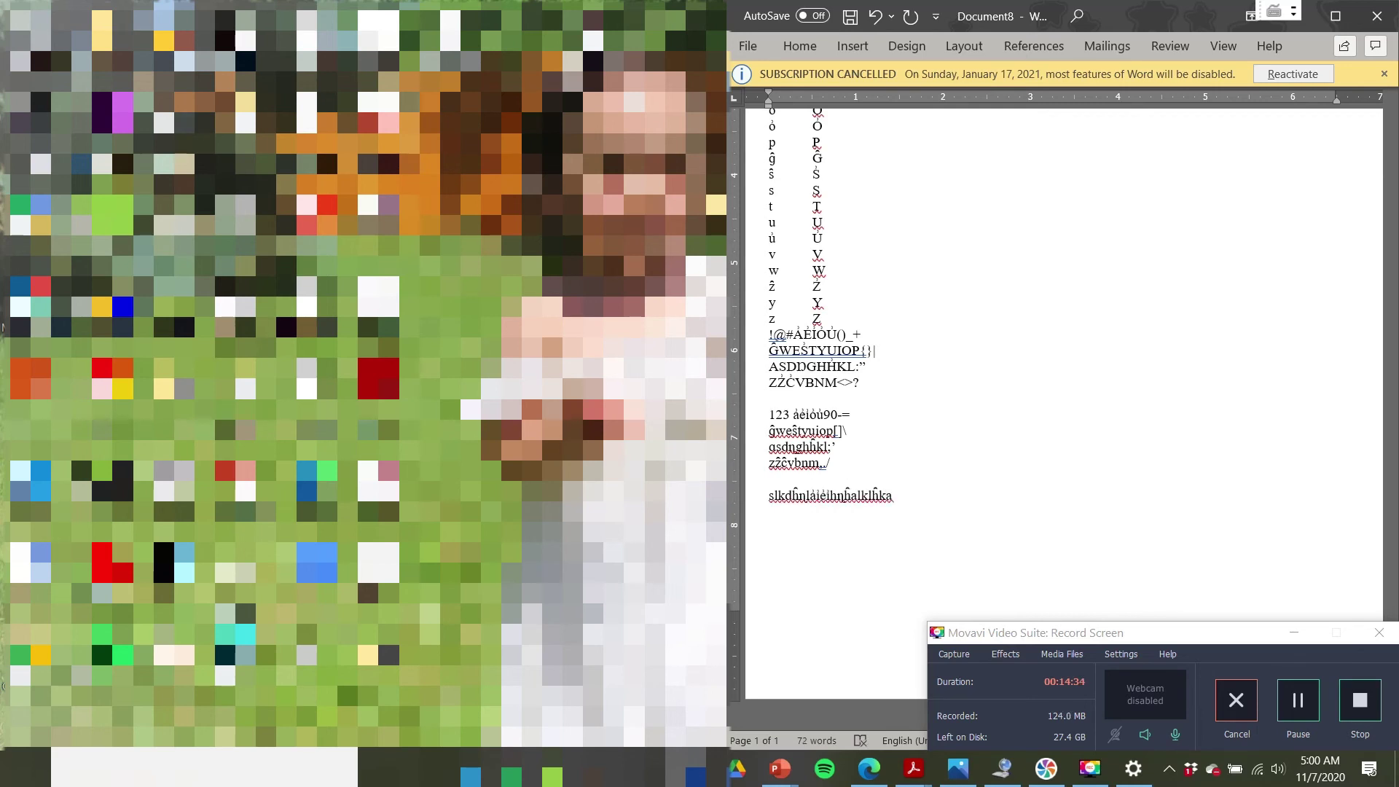
pyautogui.write('Hau mitȧkuyepi.')
pyautogui.press('Return')
pyautogui.write('Aŋpėtu kiŋ lė')
pyautogui.click(1293, 14)
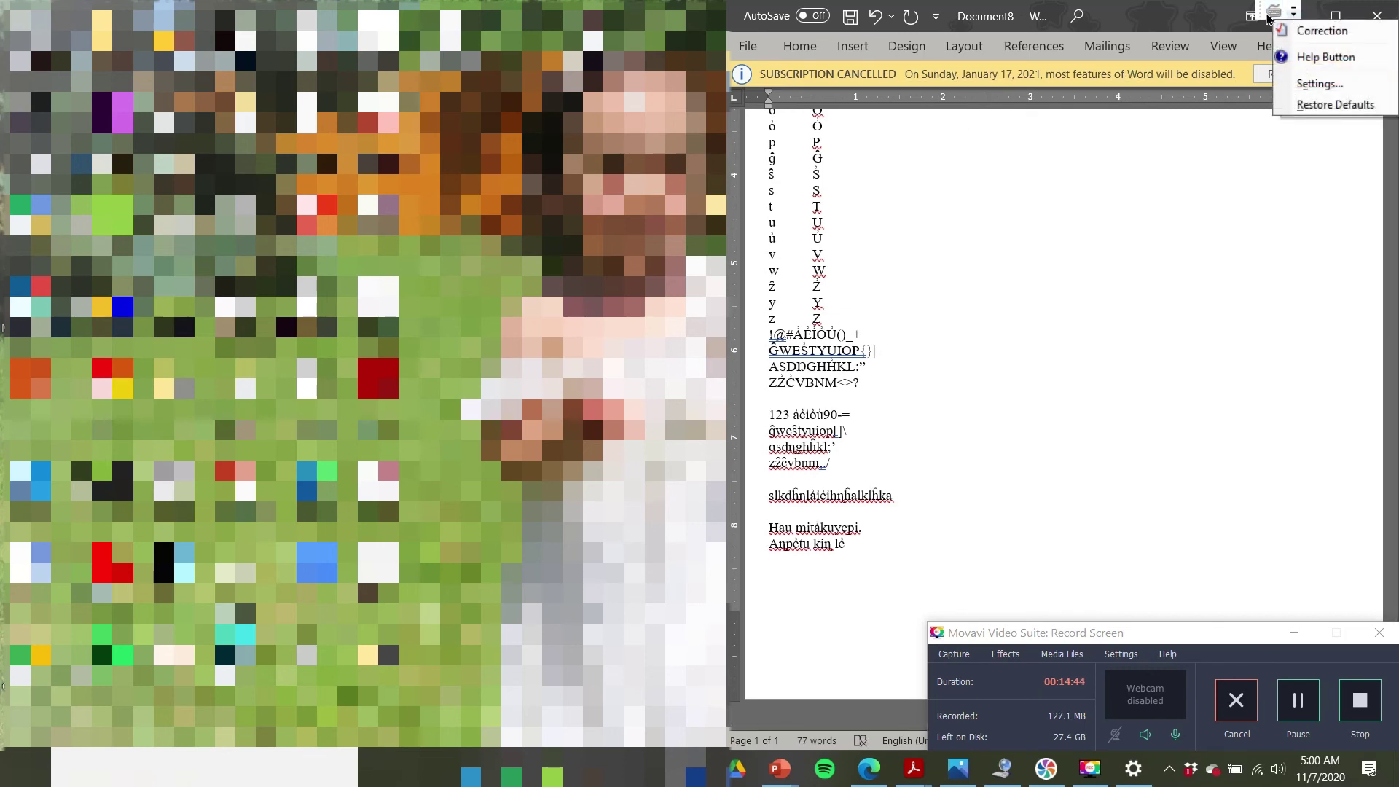
pyautogui.click(1266, 10)
pyautogui.click(1274, 10)
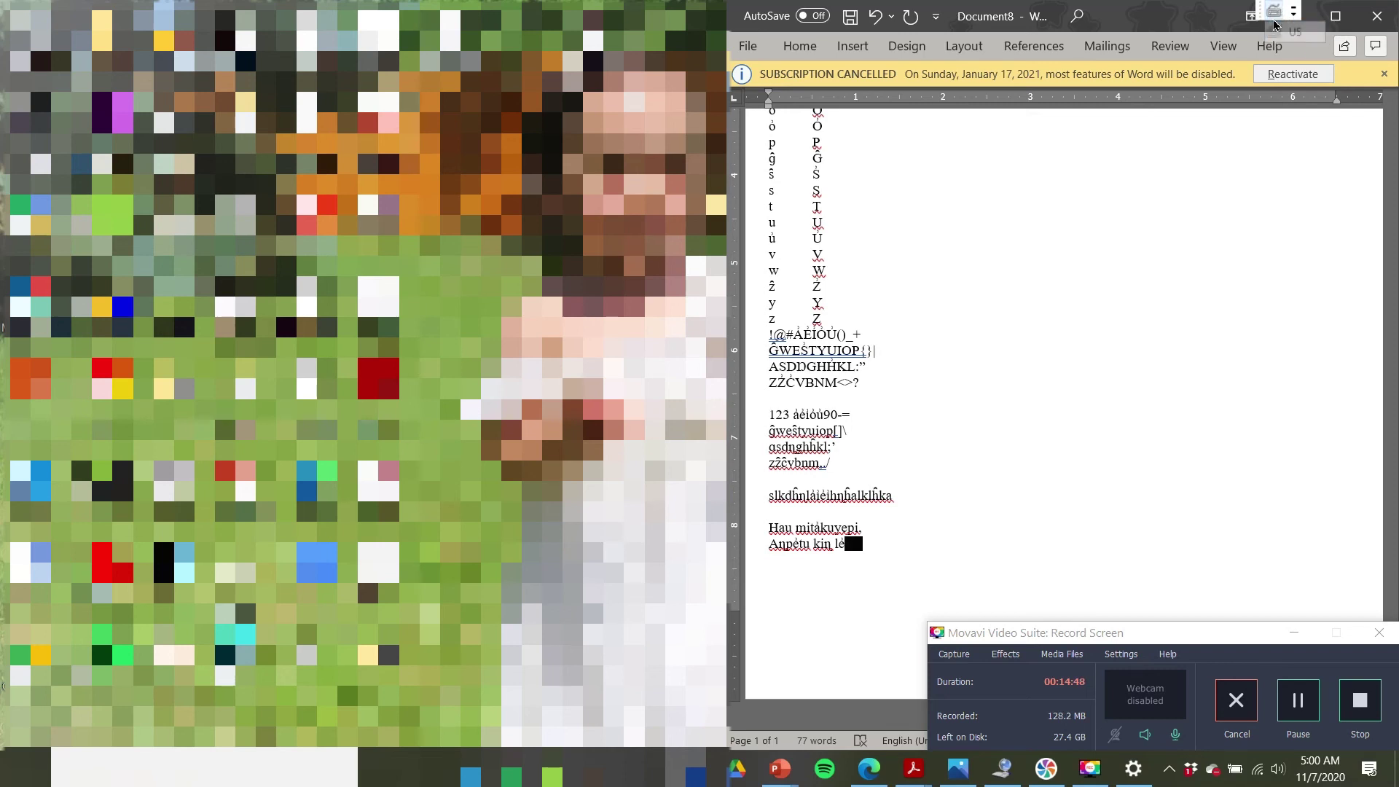
pyautogui.click(1165, 772)
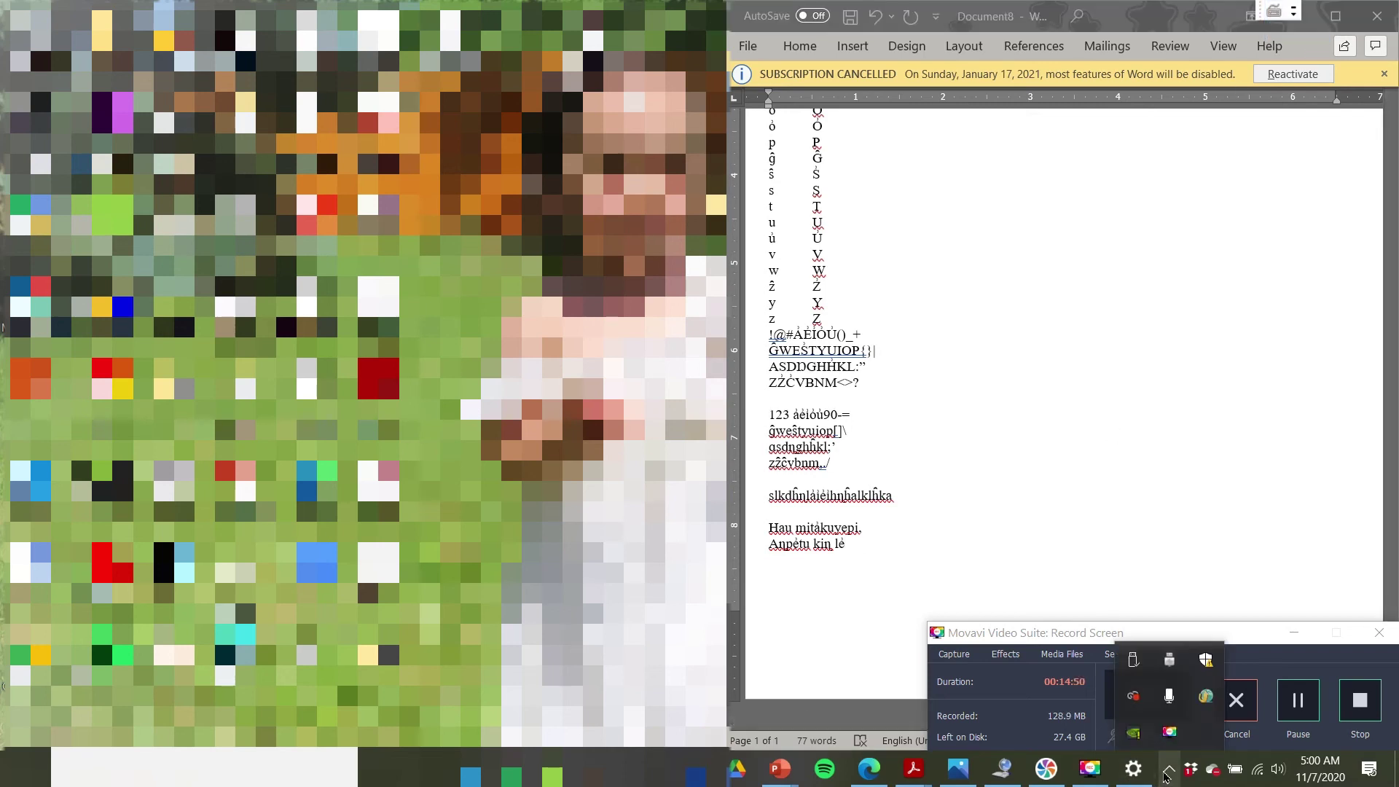
pyautogui.click(1188, 424)
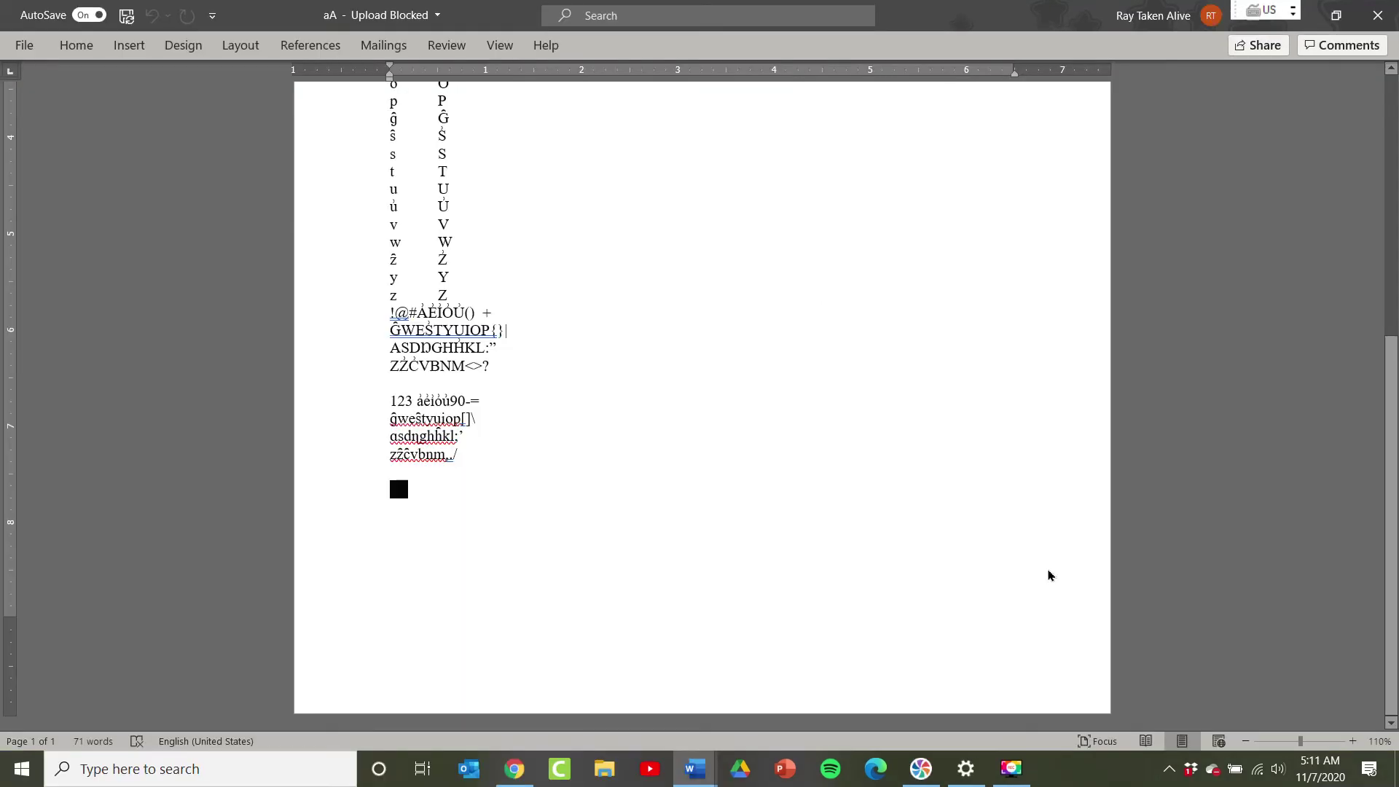
# Step: Switch the input keyboard to Colonization Dont Stand A Chance Final and back to US
pyautogui.click(1260, 11)
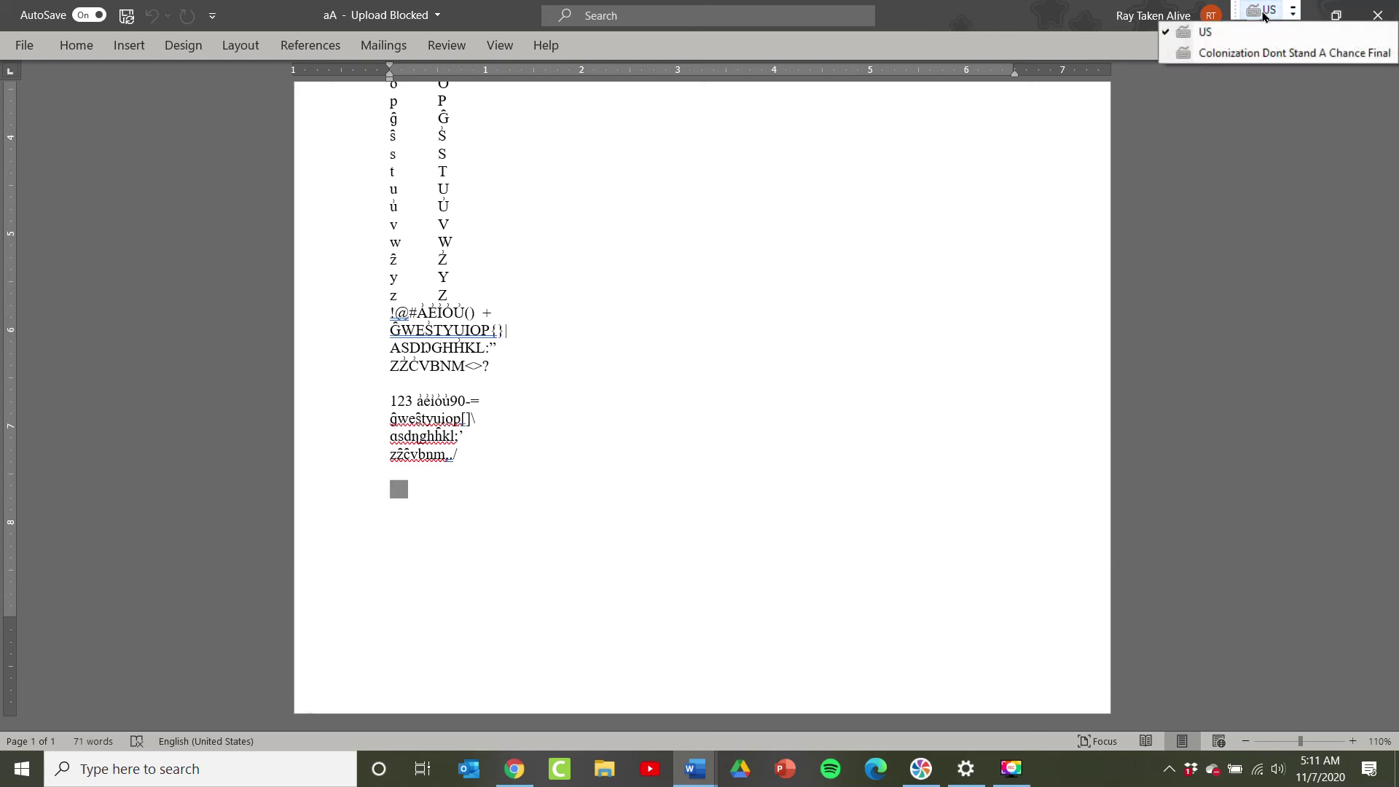
pyautogui.click(1246, 53)
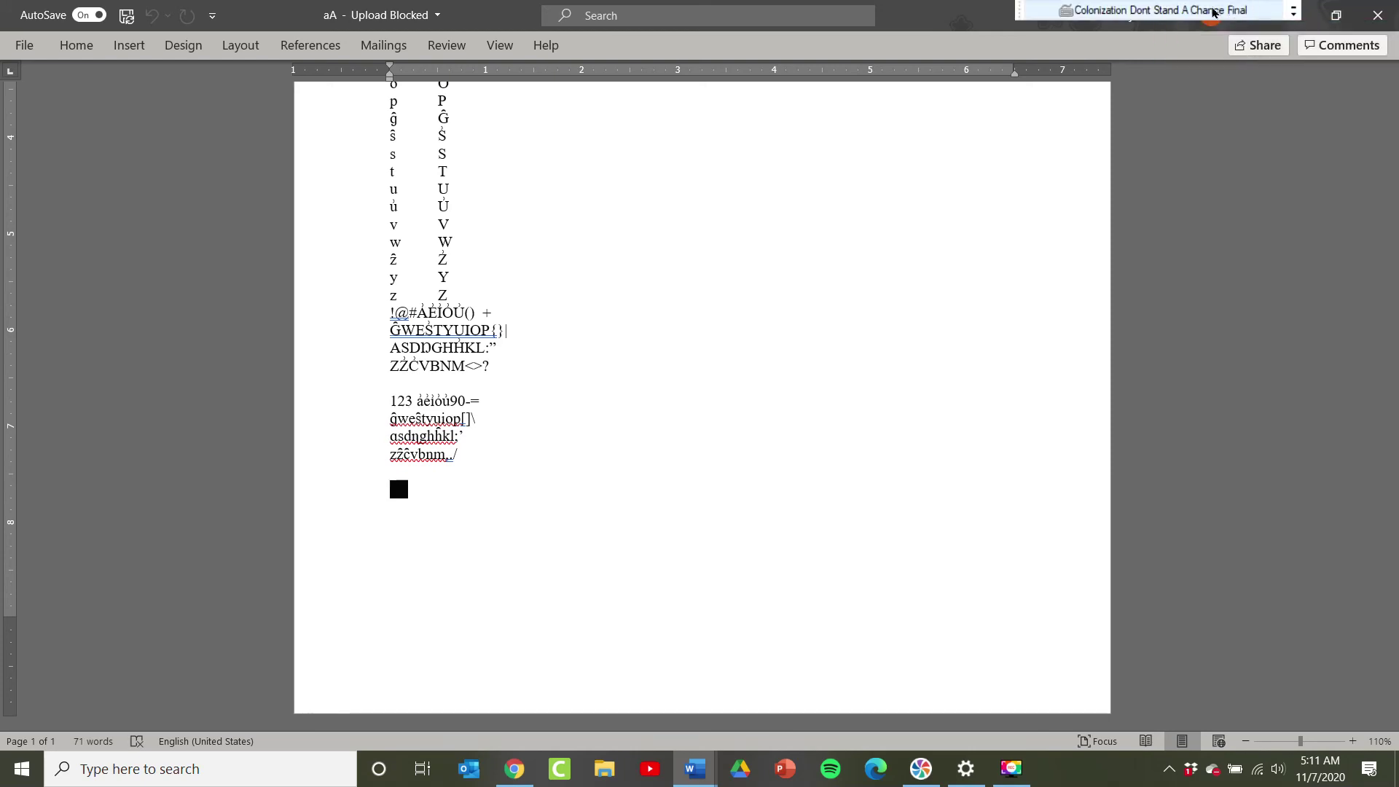
pyautogui.click(1162, 10)
pyautogui.click(1166, 32)
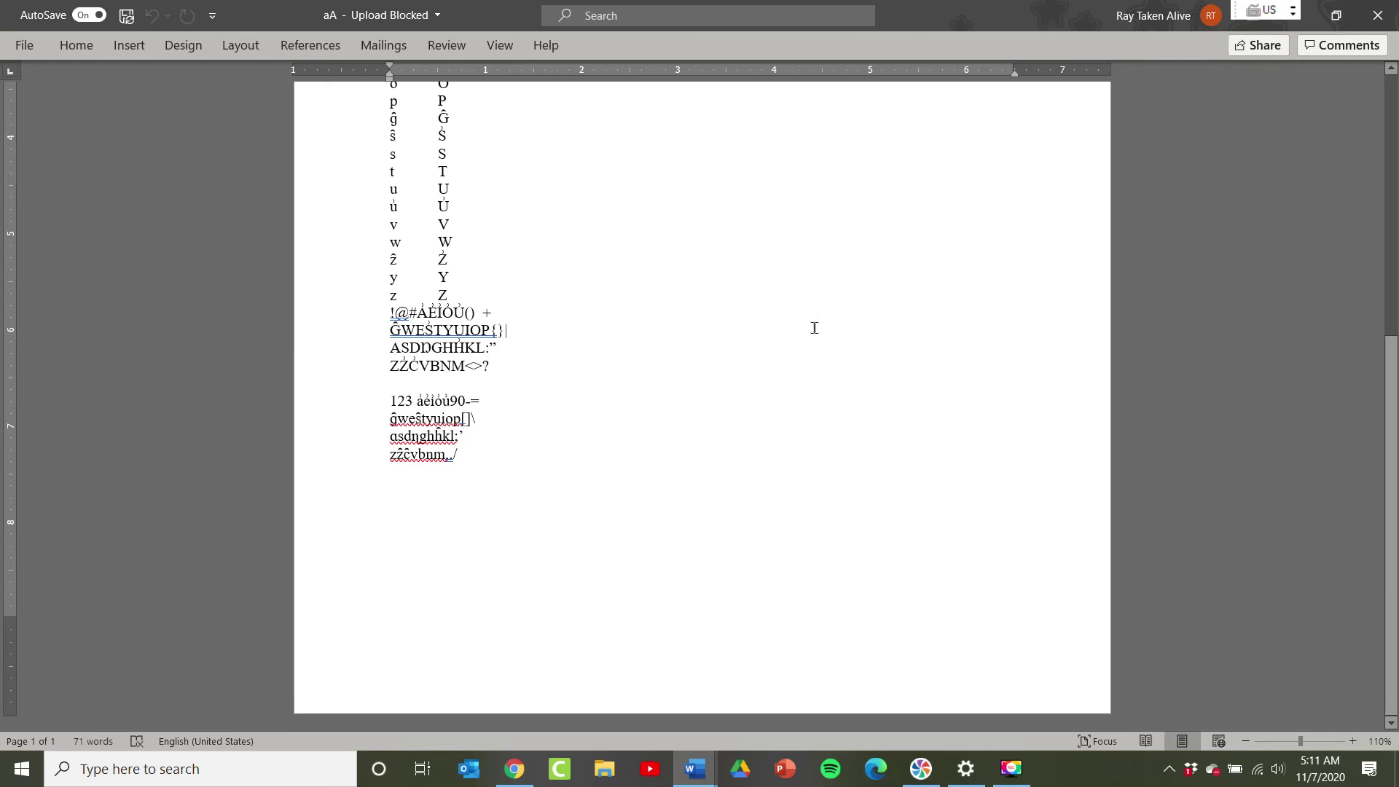
# Step: Toggle repeatedly between the US and Colonization Dont Stand A Chance Final input keyboards, finishing on US
pyautogui.hotkey('alt', 'shift')
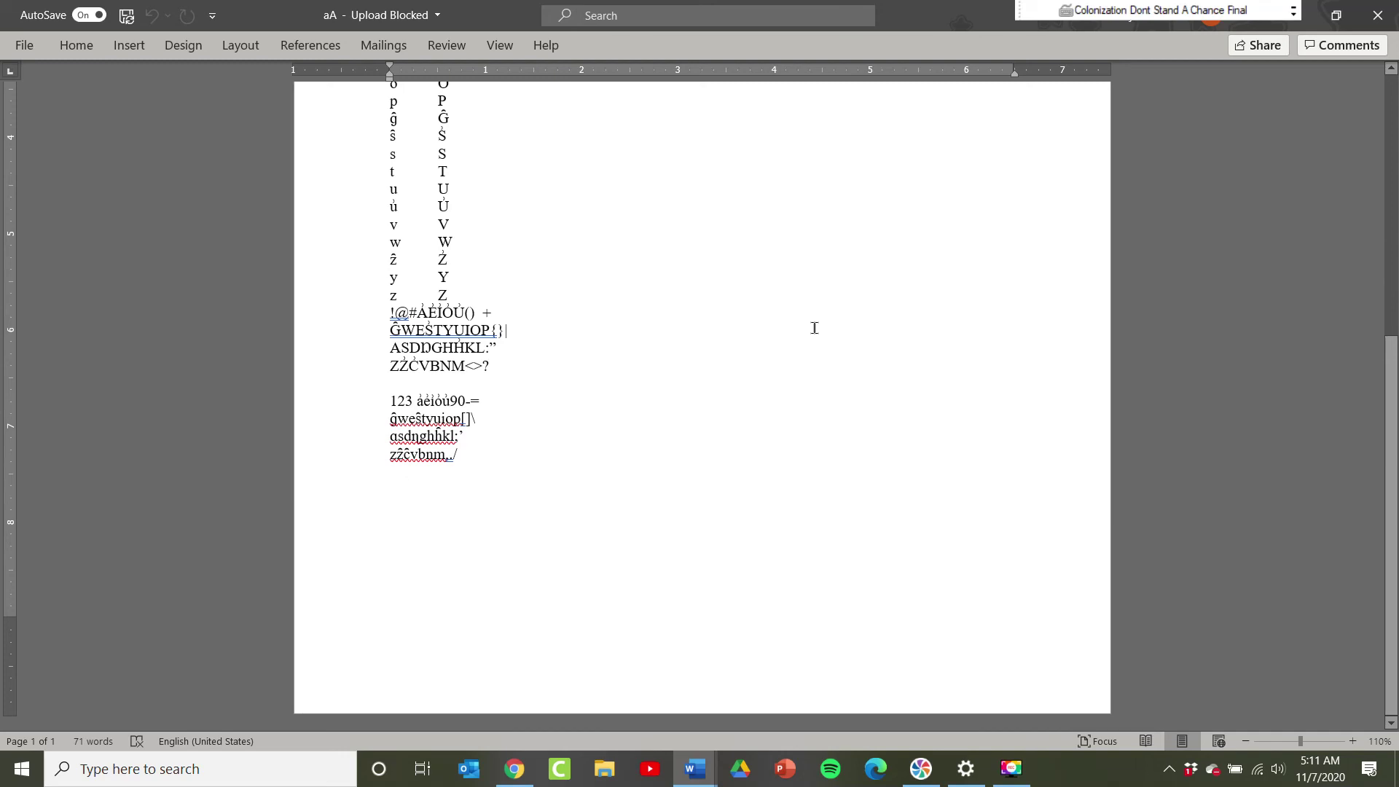
pyautogui.hotkey('alt', 'shift')
pyautogui.hotkey('alt', 'shift')
pyautogui.hotkey('alt', 'shift')
pyautogui.hotkey('alt', 'shift')
pyautogui.hotkey('alt', 'shift')
pyautogui.hotkey('alt', 'shift')
pyautogui.hotkey('alt', 'shift')
pyautogui.hotkey('alt', 'shift')
pyautogui.hotkey('alt', 'shift')
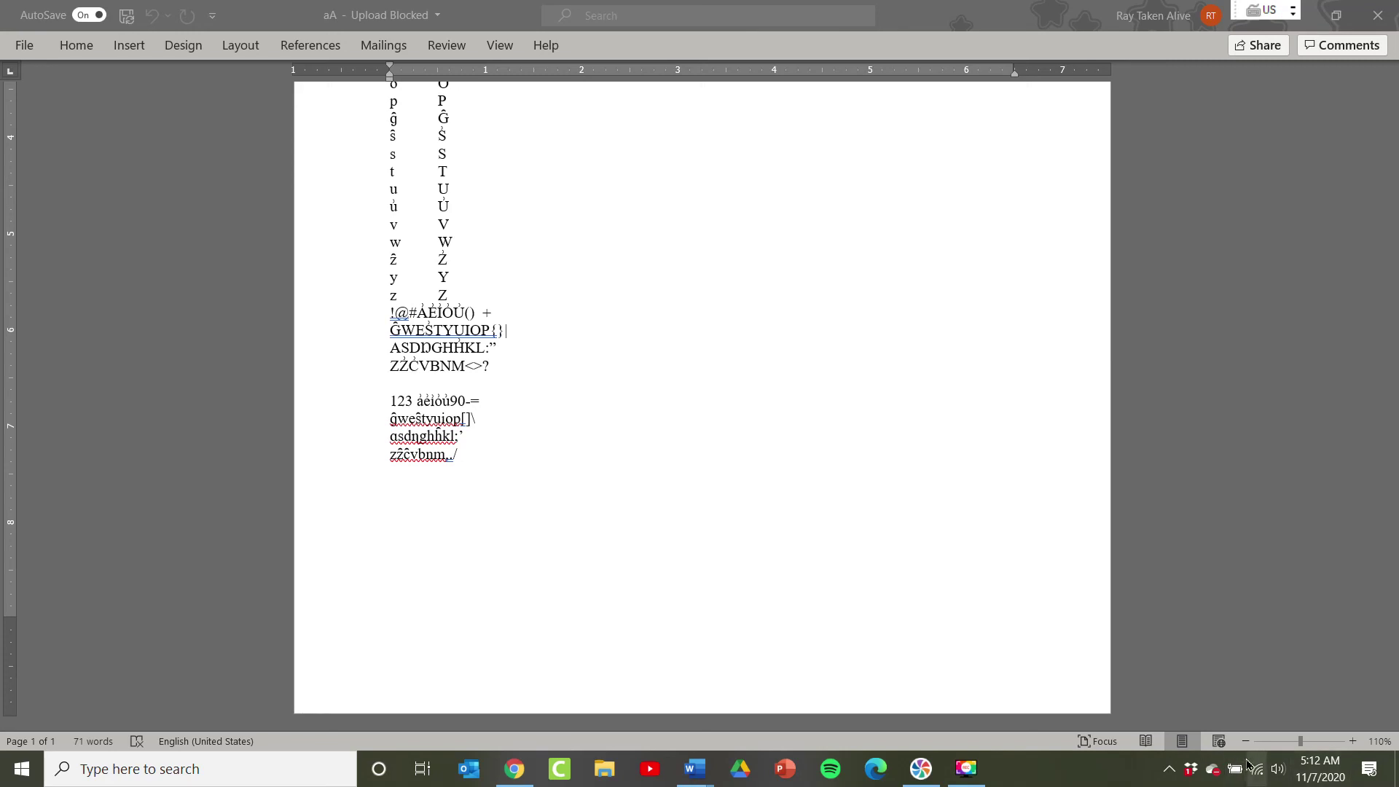
# Step: Switch to Windows Settings and open the Keyboard settings found under the Time & Language language options
pyautogui.click(22, 769)
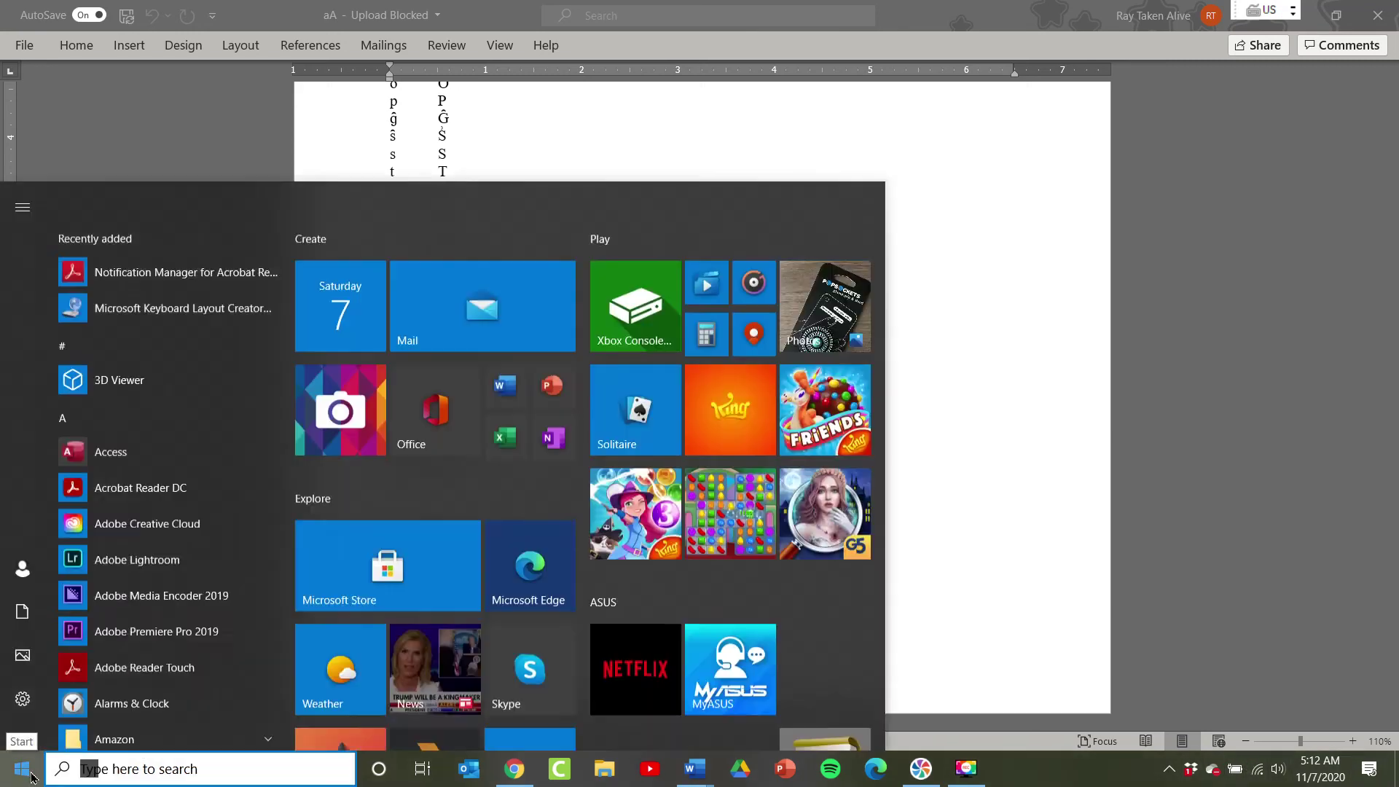
pyautogui.click(22, 685)
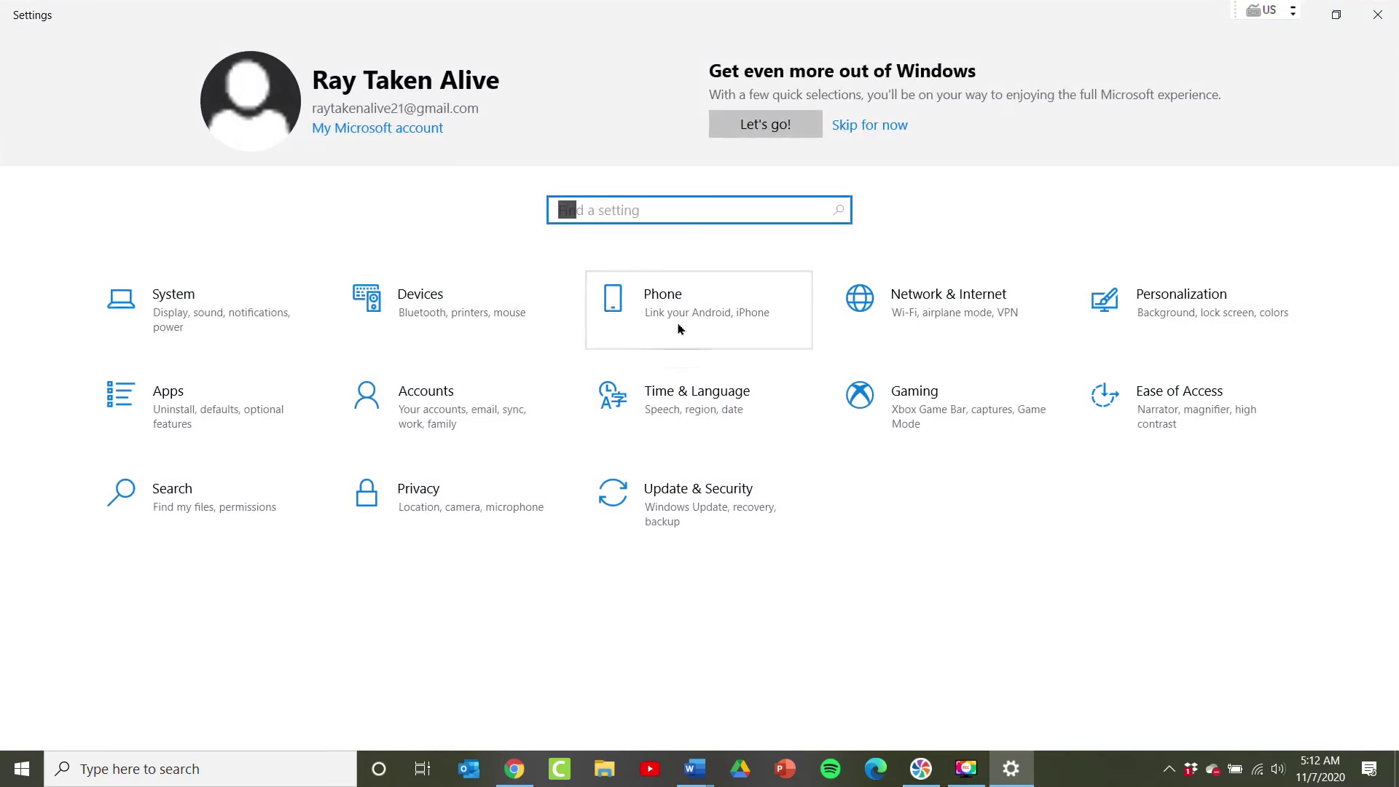
pyautogui.click(693, 405)
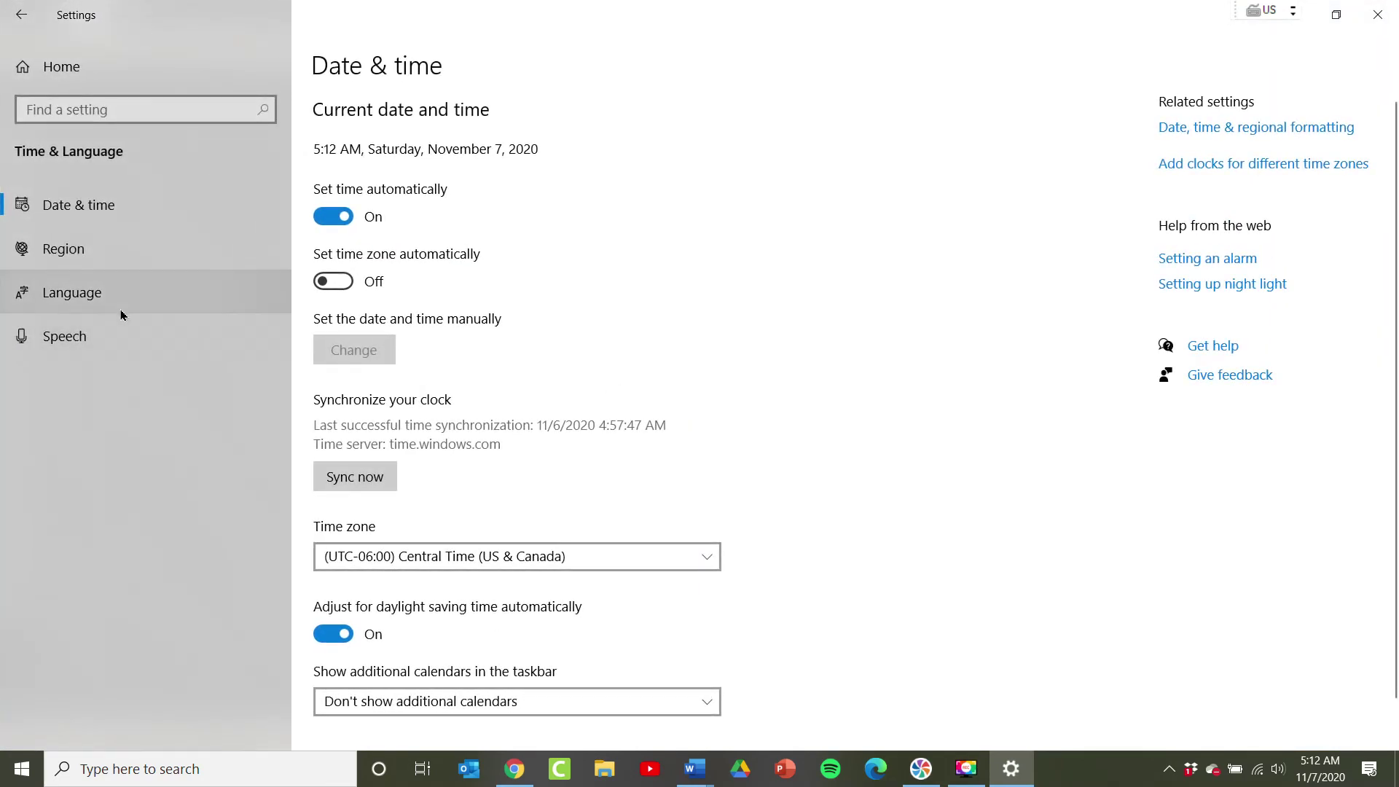
pyautogui.click(121, 311)
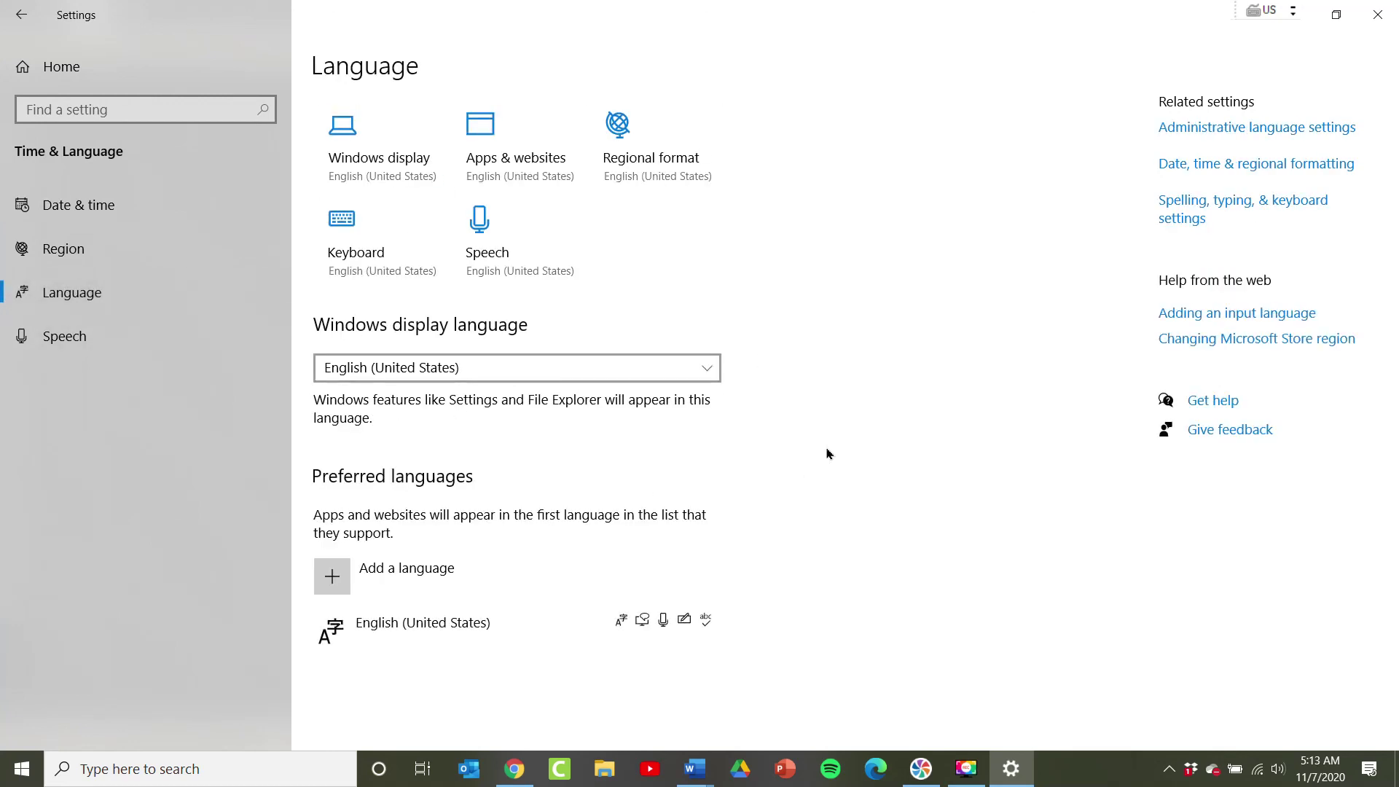
pyautogui.click(343, 240)
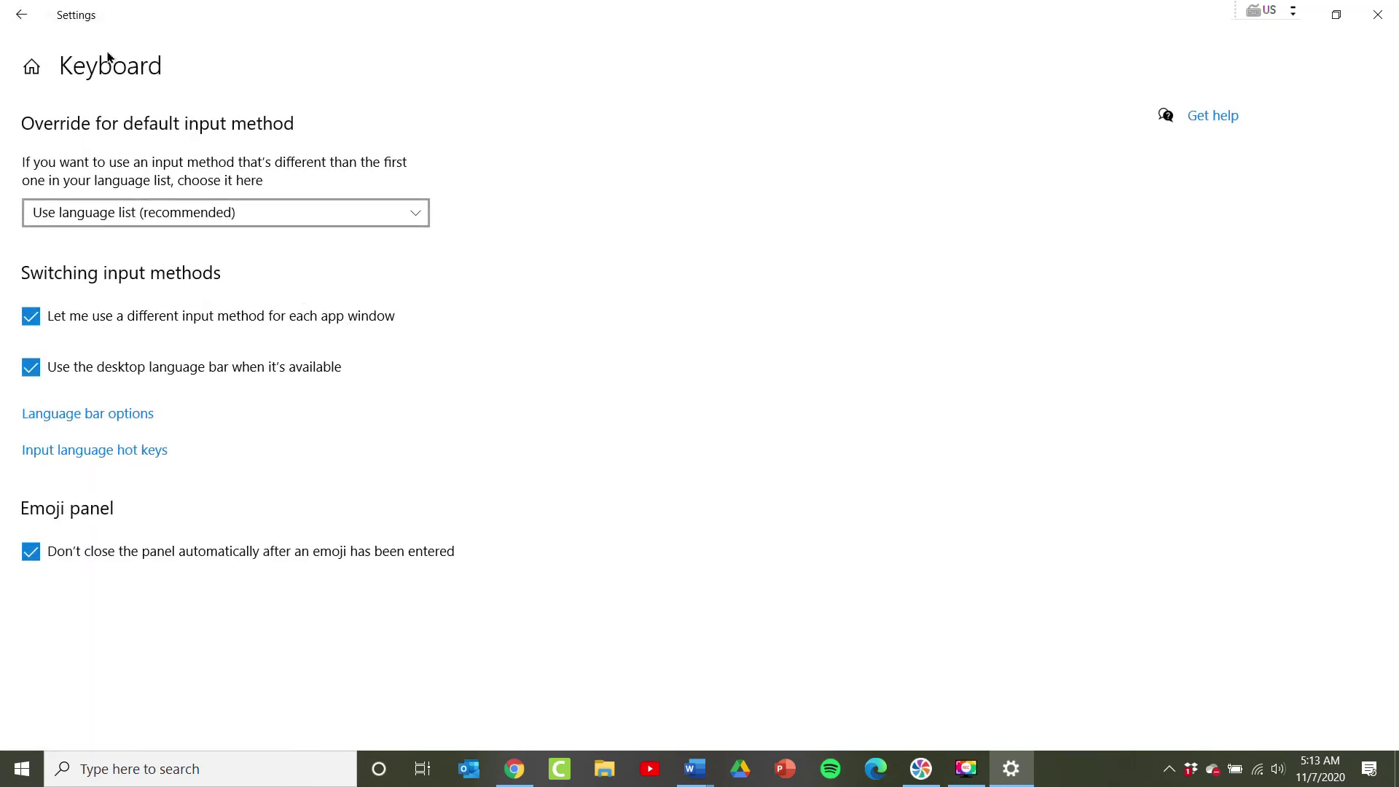
# Step: Set the language bar to Docked in the taskbar and check its list of keyboards
pyautogui.click(133, 415)
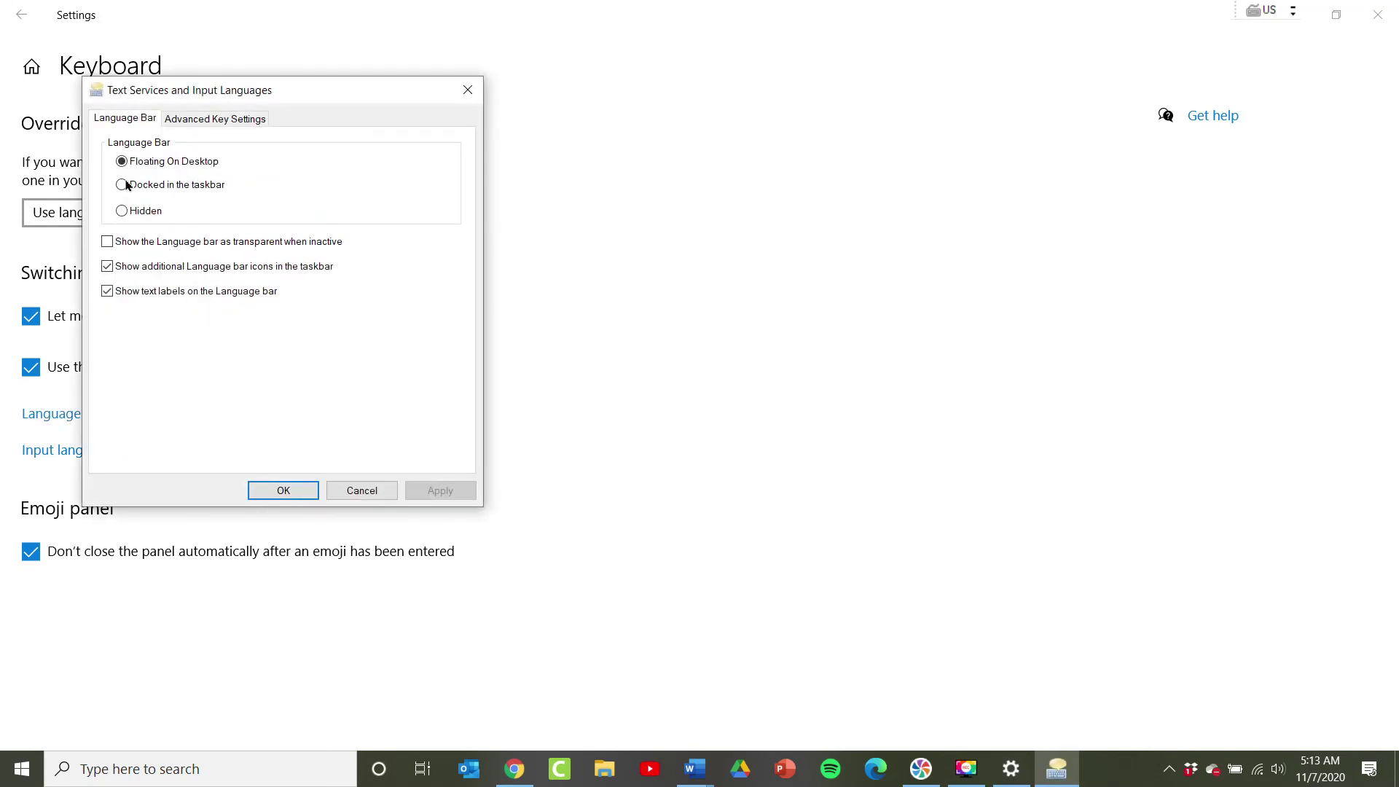
pyautogui.click(122, 186)
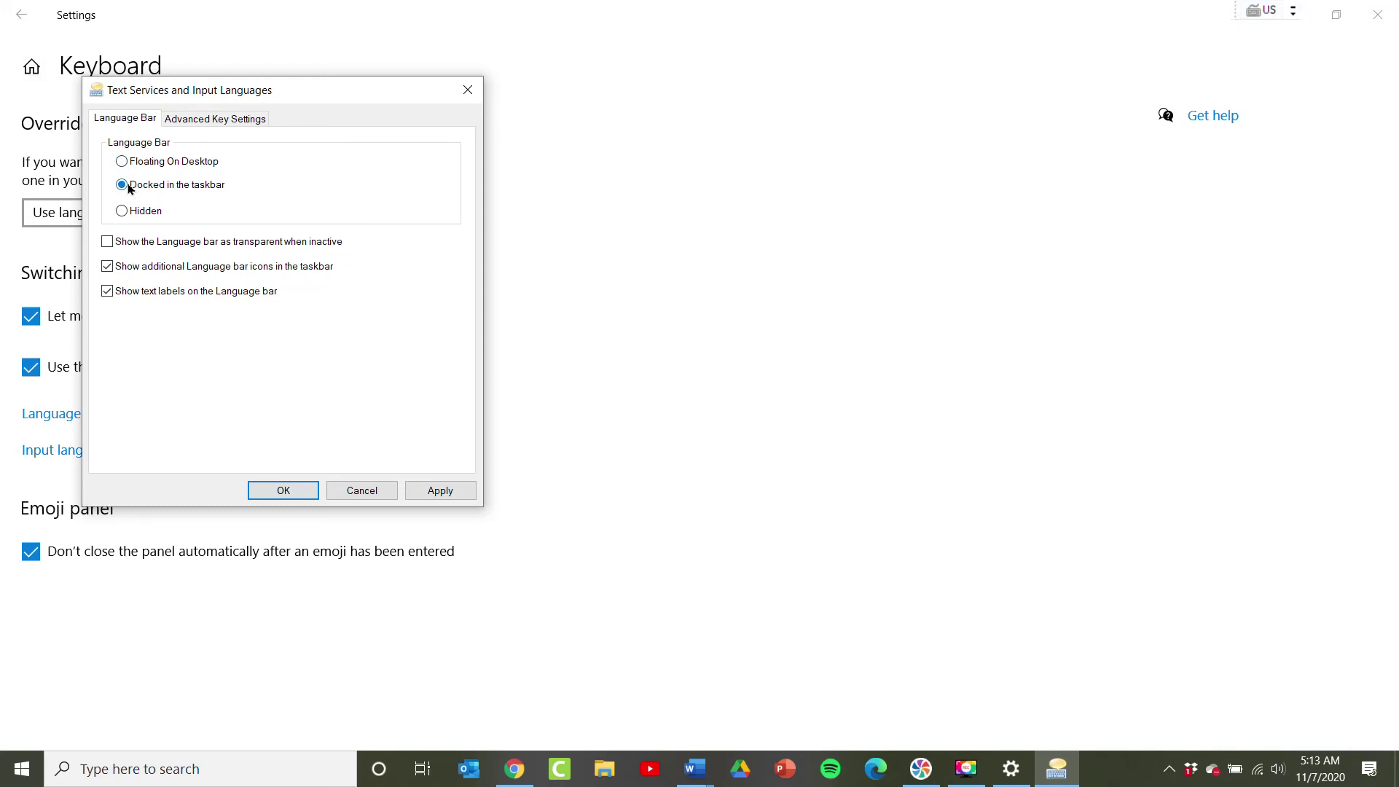
pyautogui.click(271, 489)
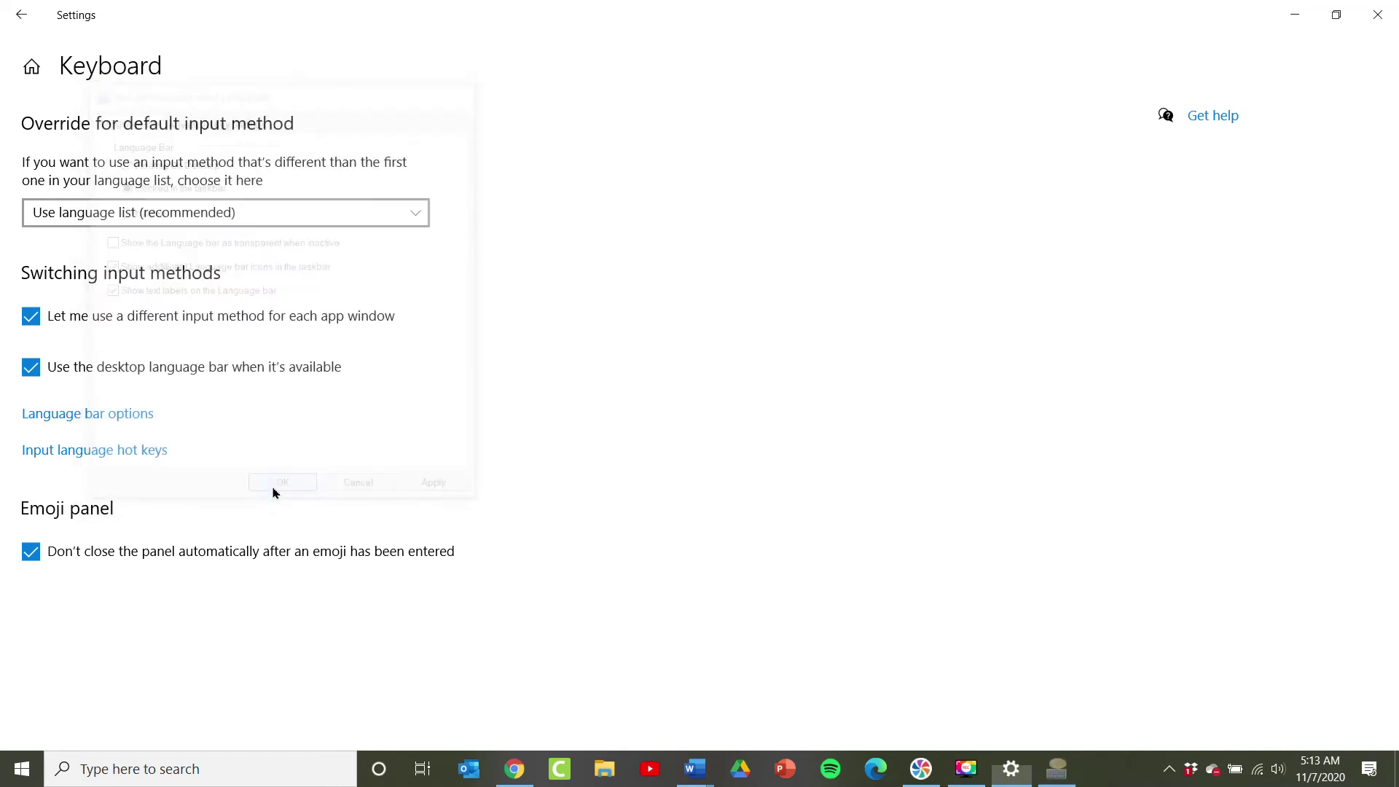
pyautogui.click(1140, 774)
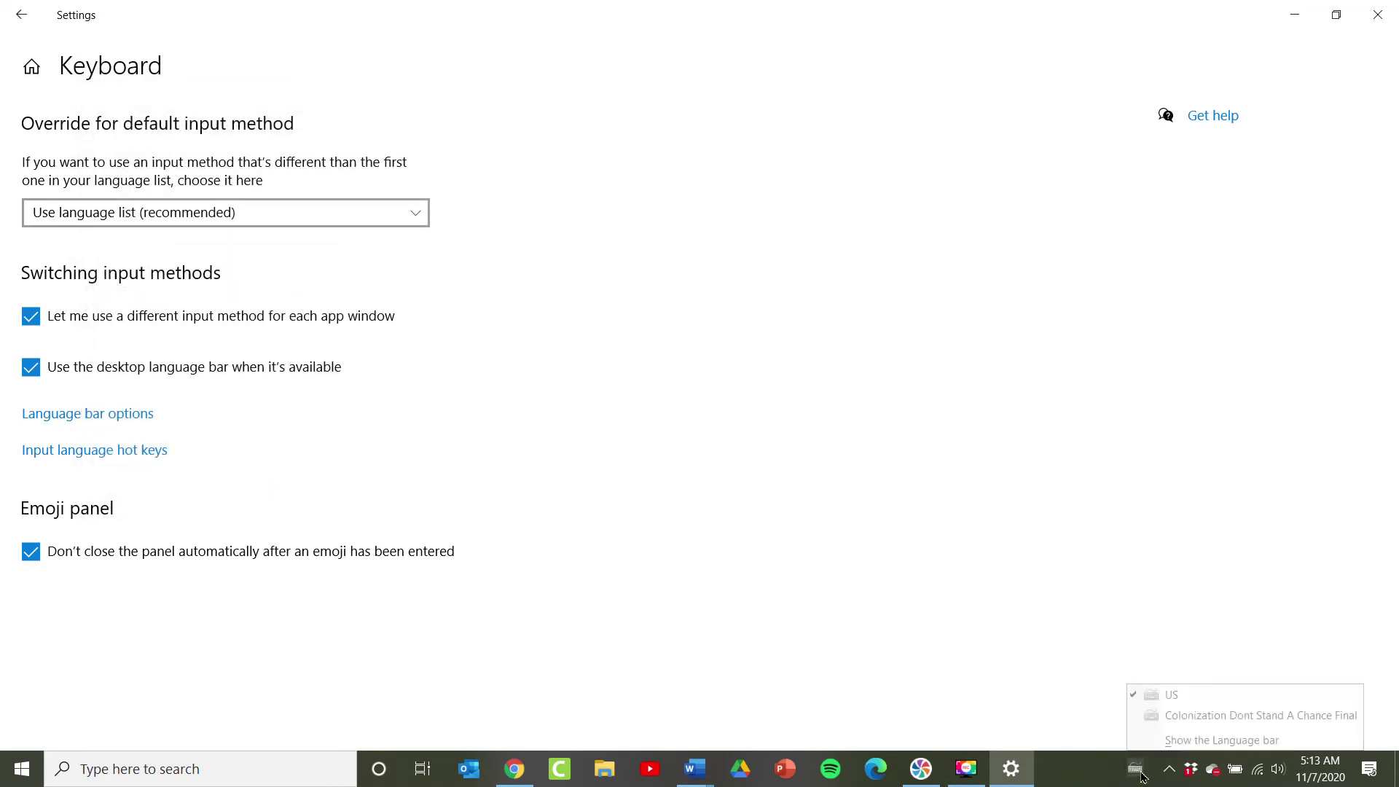
pyautogui.click(1169, 584)
# Step: Minimize Settings to return to the Word document and switch the input keyboard to Colonization Dont Stand A Chance Final
pyautogui.click(1294, 14)
pyautogui.write('■')
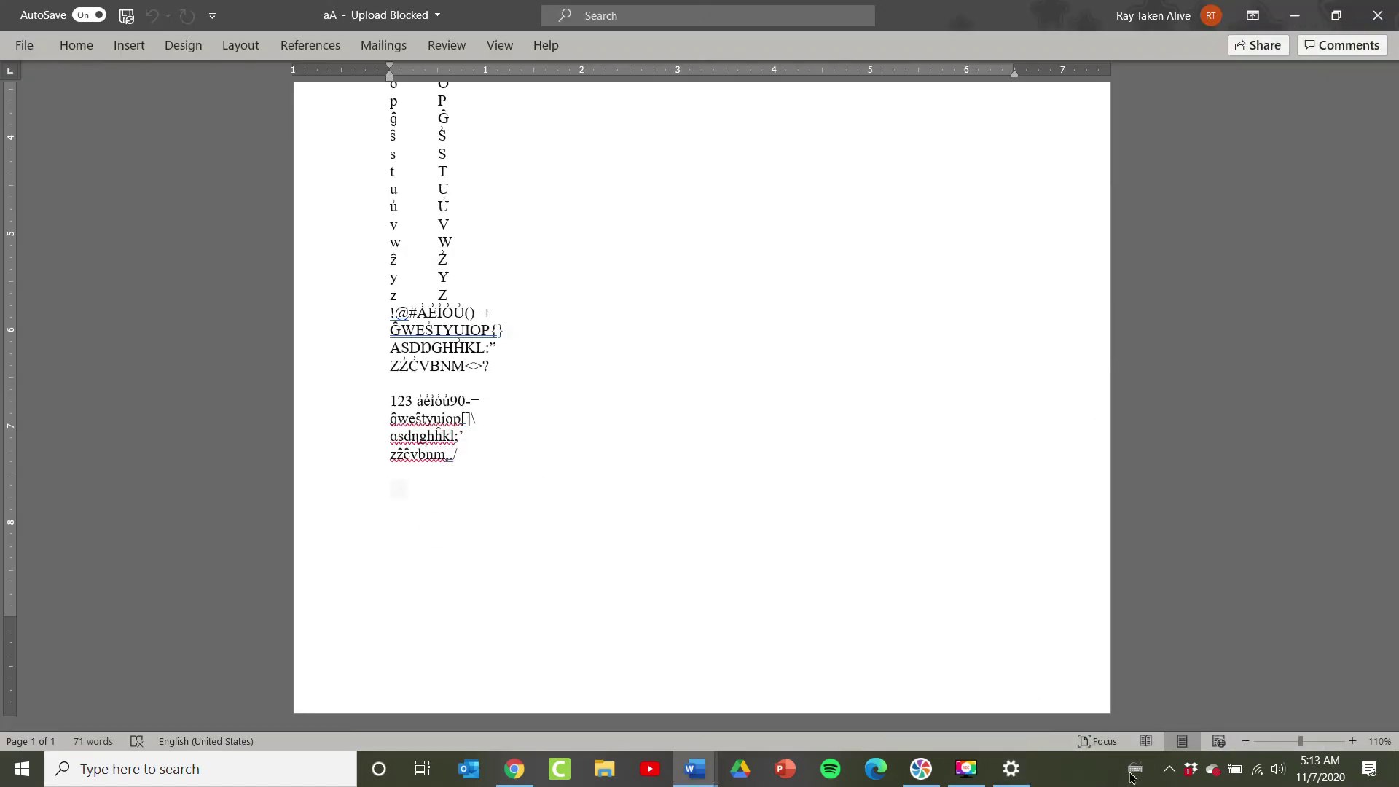
pyautogui.click(1134, 769)
pyautogui.click(1146, 721)
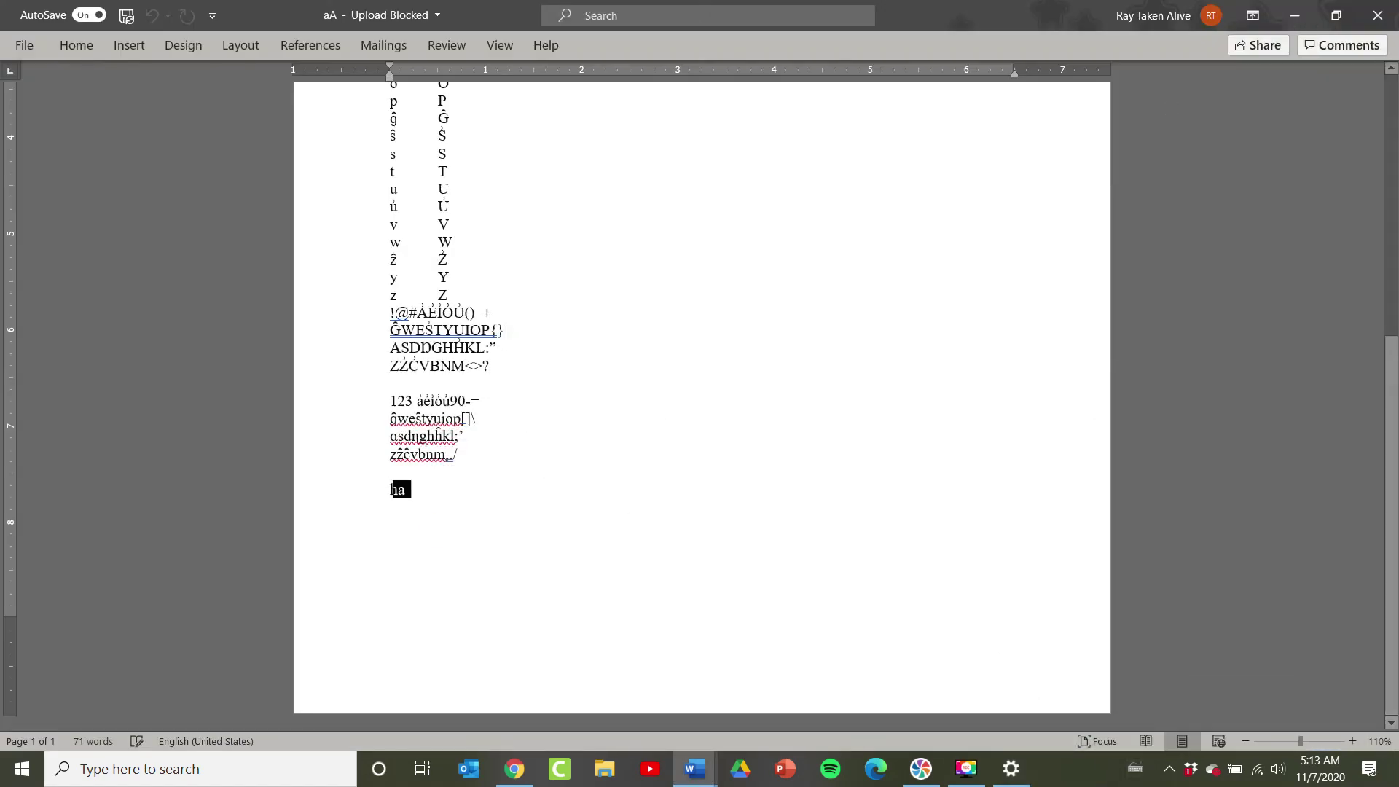
# Step: Write the Lakota greeting "hau mitȧkuyepi, hiŋhaŋna ĥĉiŋ" below the character rows and start a new line
pyautogui.write('hau mitȧkuyepi')
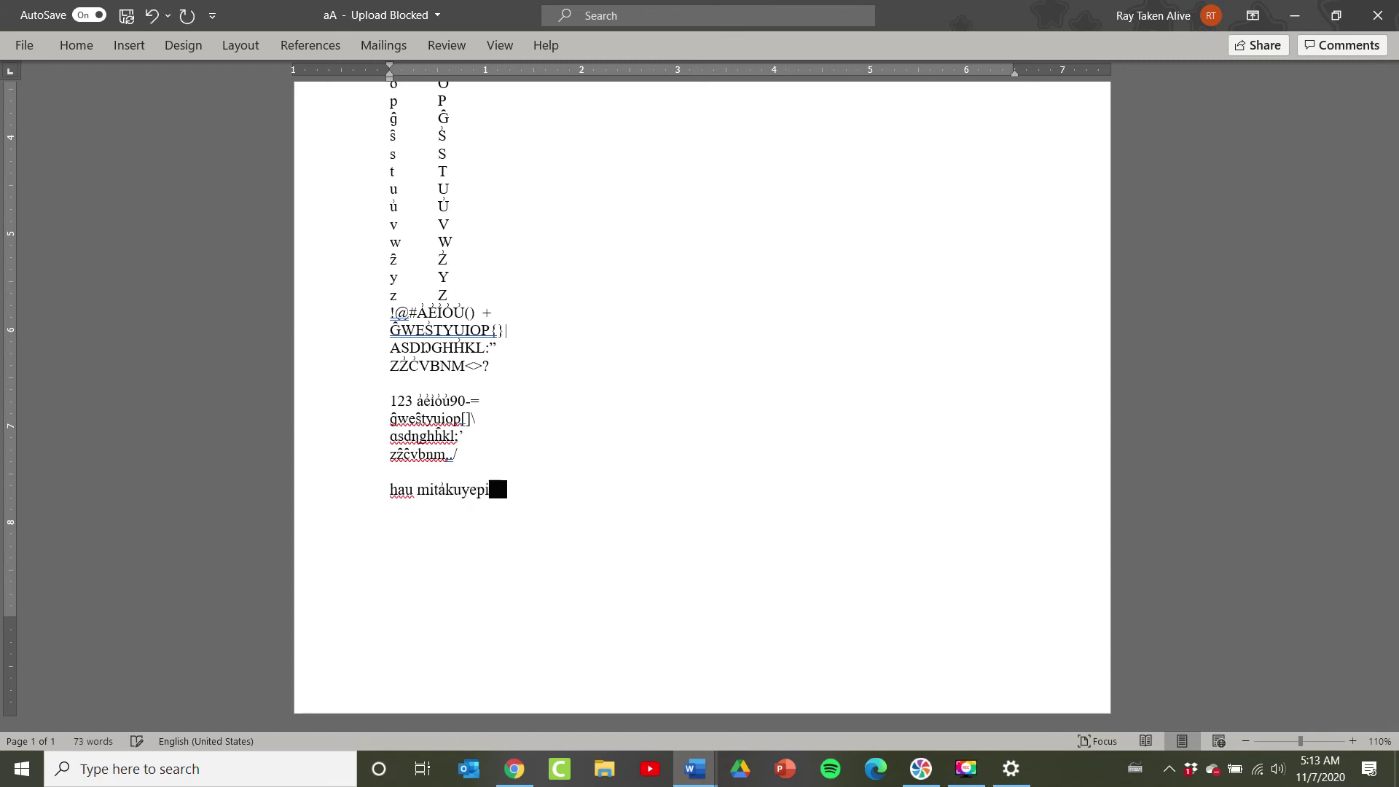
pyautogui.write(', hiŋhaŋna ĥĉiŋ')
pyautogui.press('Return')
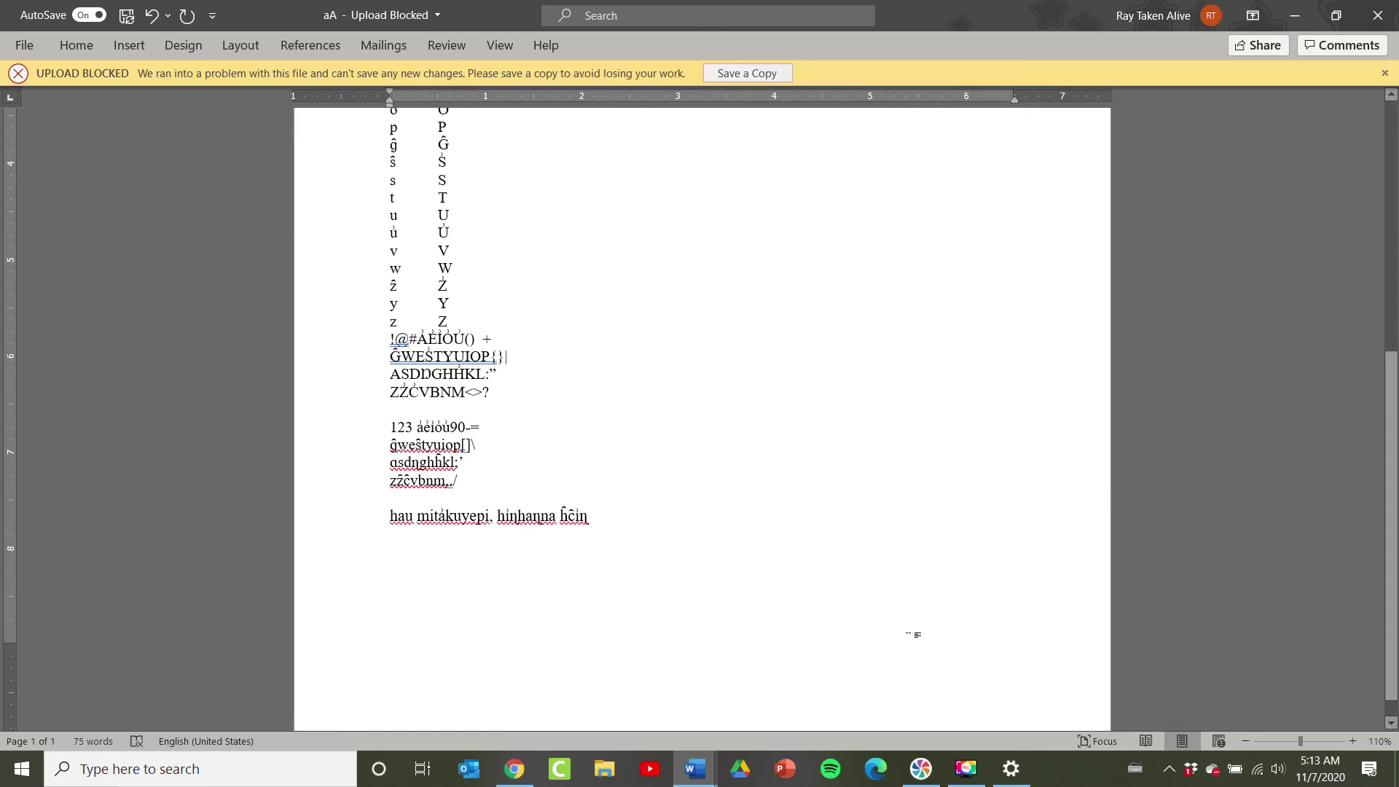
# Step: Add the English line "hello my relatives, its really early in the morning," beneath the Lakota greeting
pyautogui.write('hello my r')
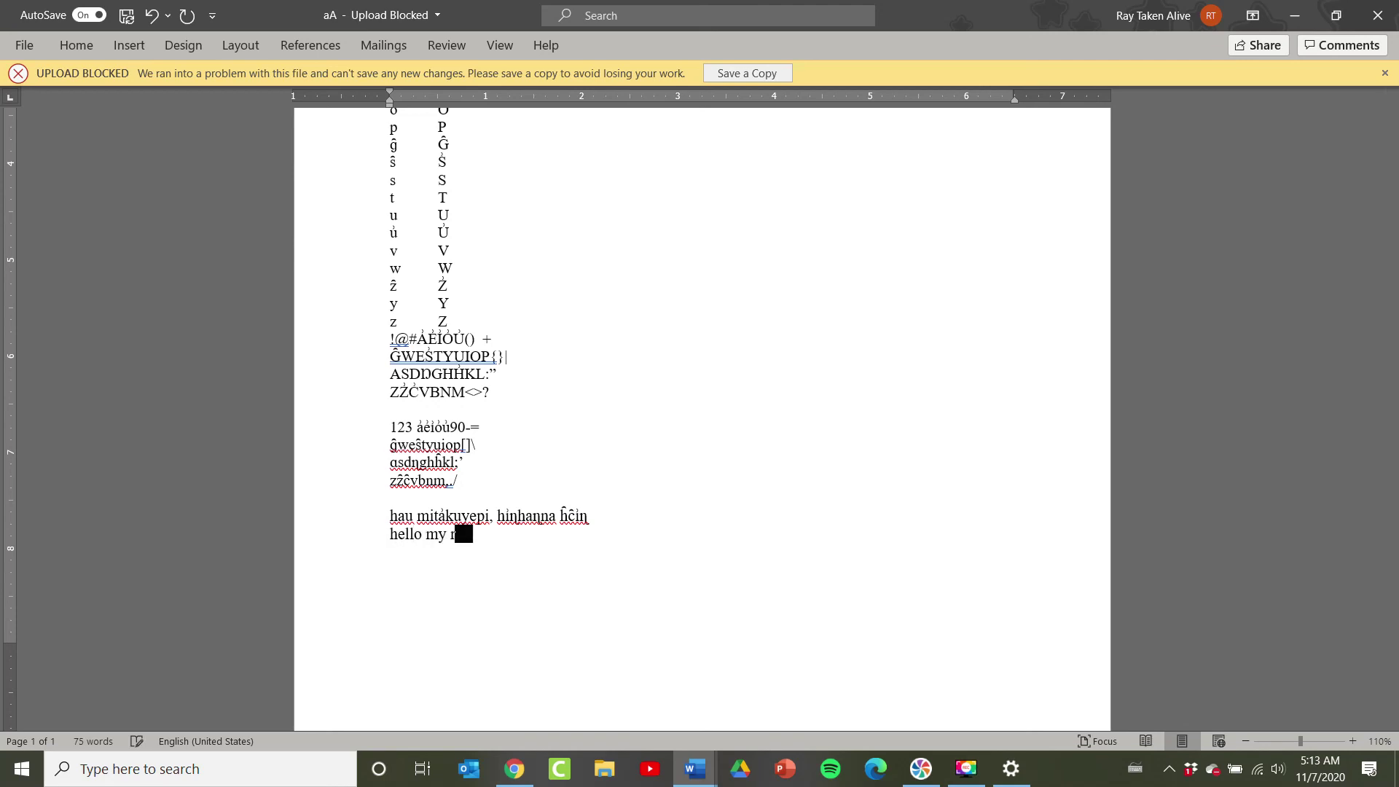
pyautogui.write('elatives, its')
pyautogui.press('BackSpace')
pyautogui.press('BackSpace')
pyautogui.press('BackSpace')
pyautogui.press('BackSpace')
pyautogui.write('its really early in the morning,')
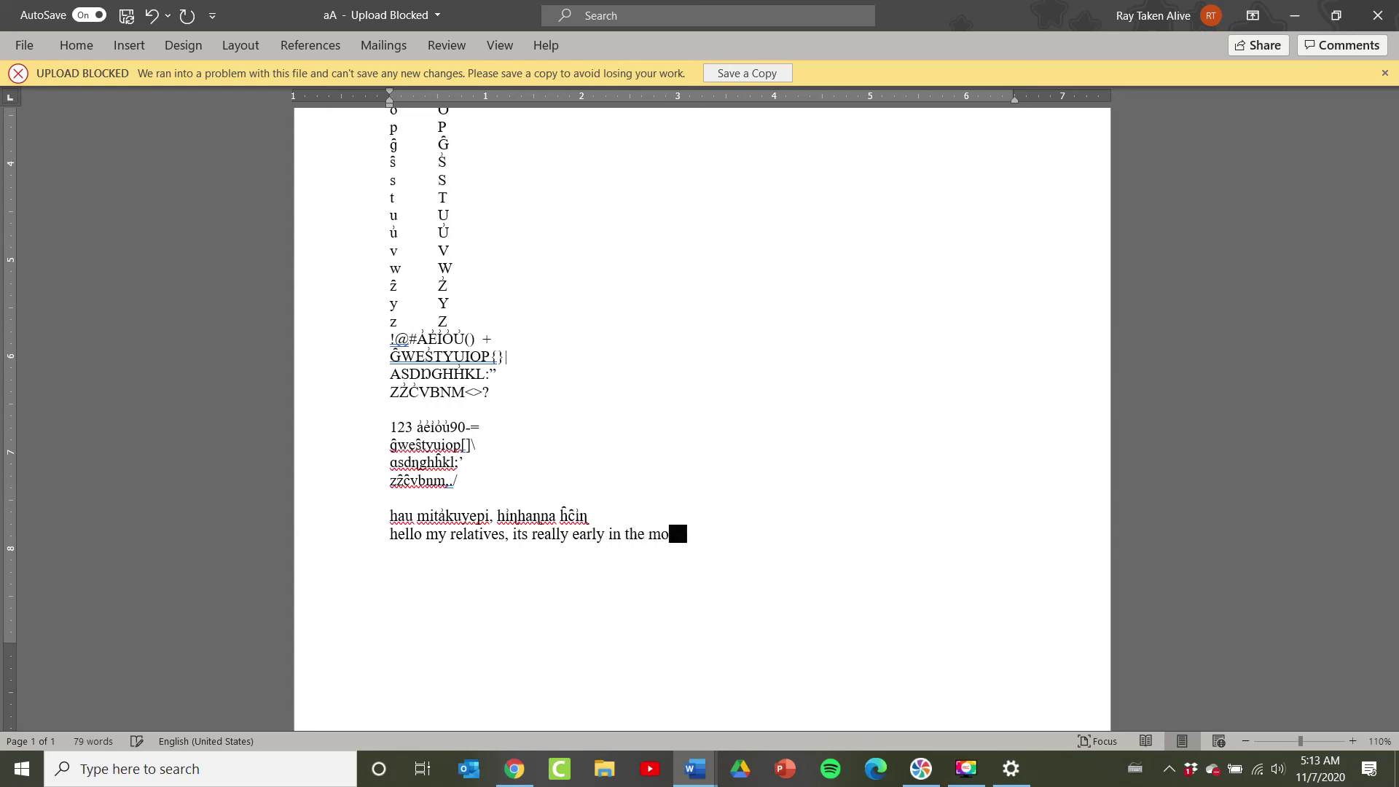
pyautogui.press('Return')
# Step: Add the Lakota line "aŋpėtu waŝtė yuhȧ po" followed by its English translation "have a good day!" on the next line
pyautogui.write('aŋpt')
pyautogui.press('BackSpace')
pyautogui.write('ẻtu waŝtẻ yuhả po')
pyautogui.press('Return')
pyautogui.write('have a good day!')
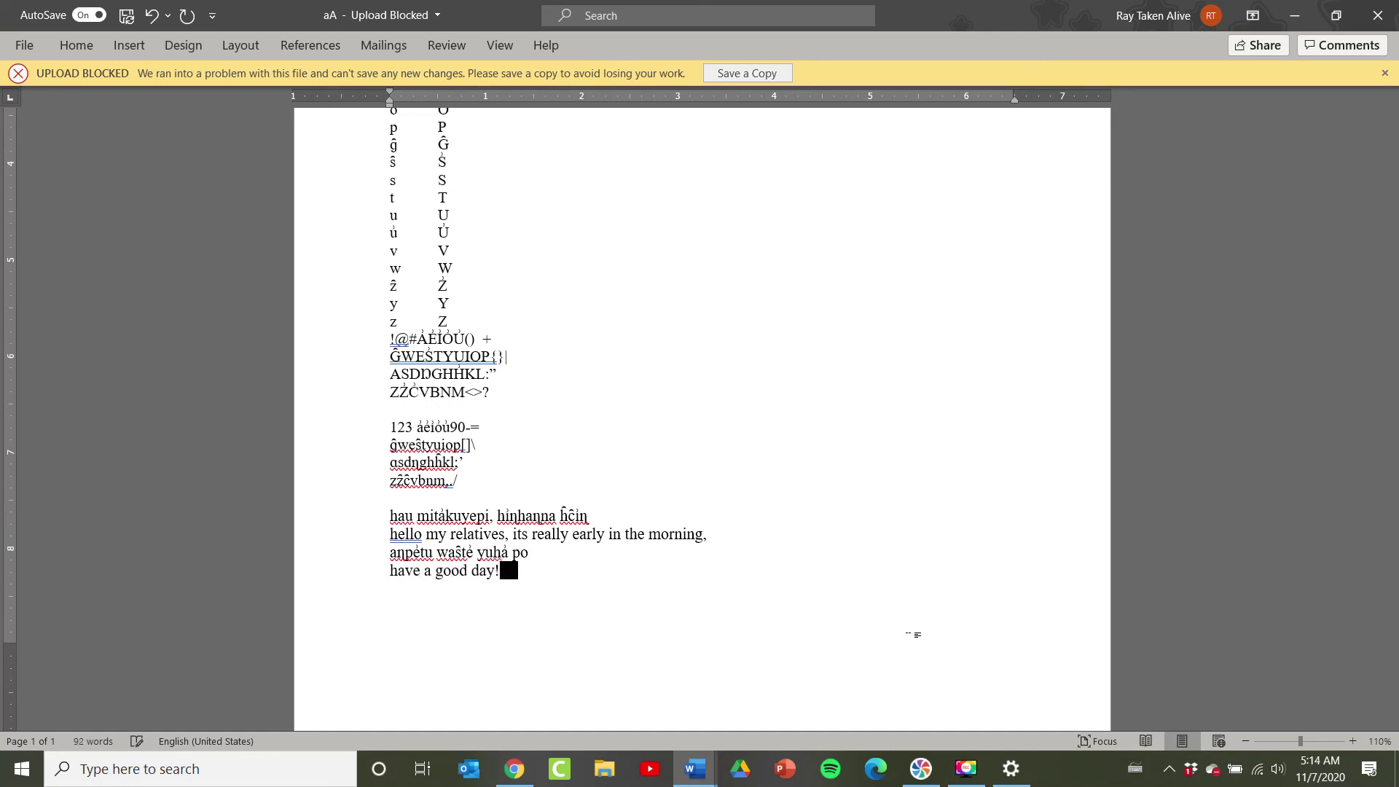